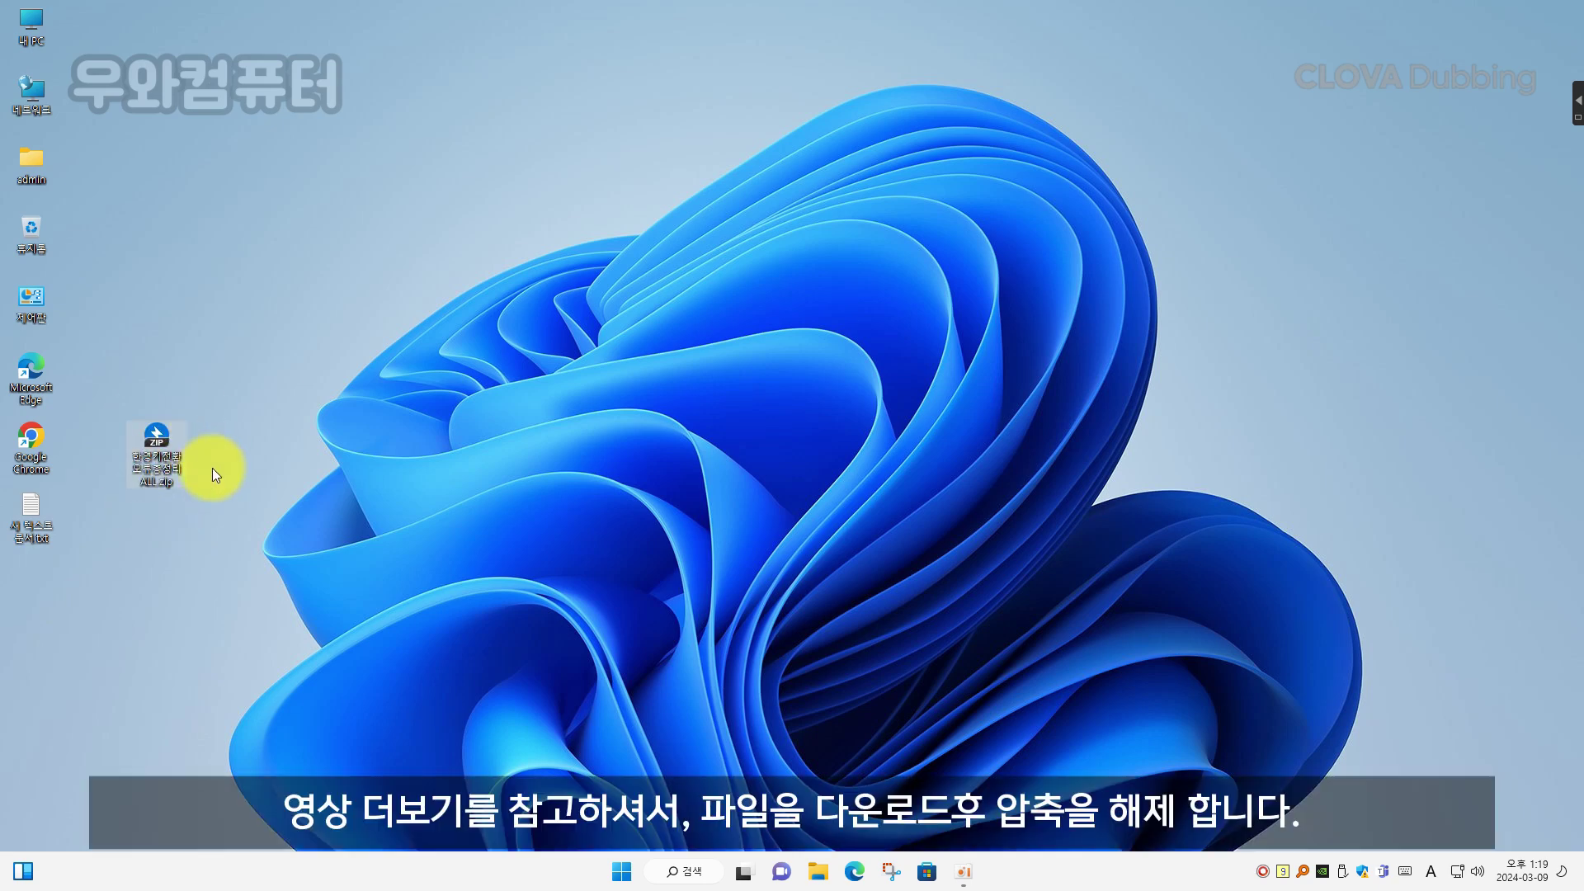
# Step: Extract the 한영키전환 오류총정리 ALL archive into its own folder on the desktop and open that folder
pyautogui.rightClick(167, 453)
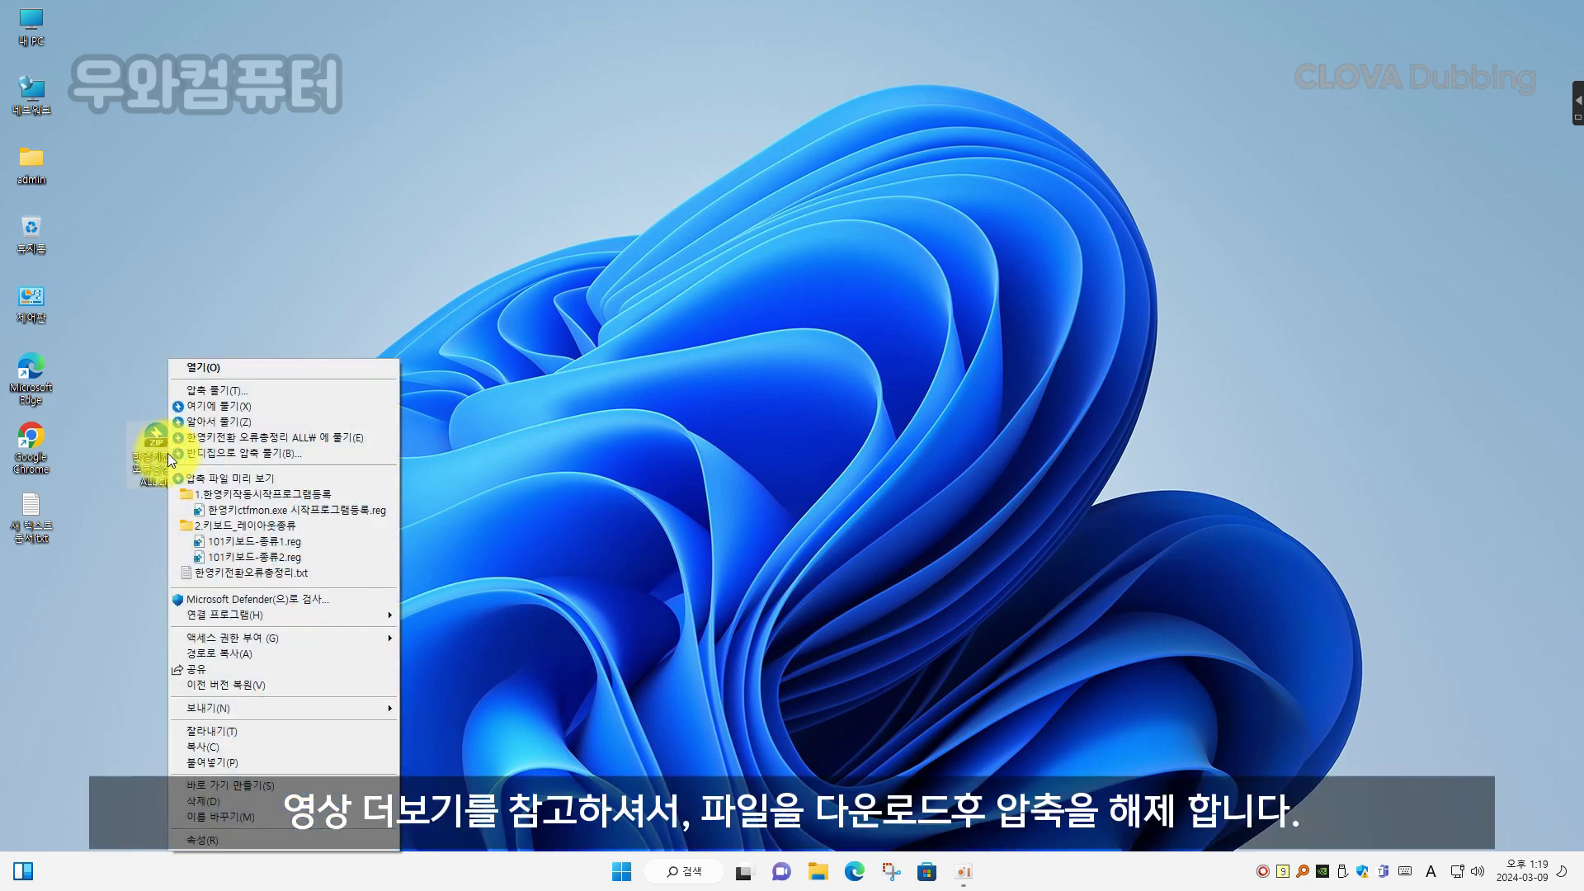
pyautogui.click(310, 438)
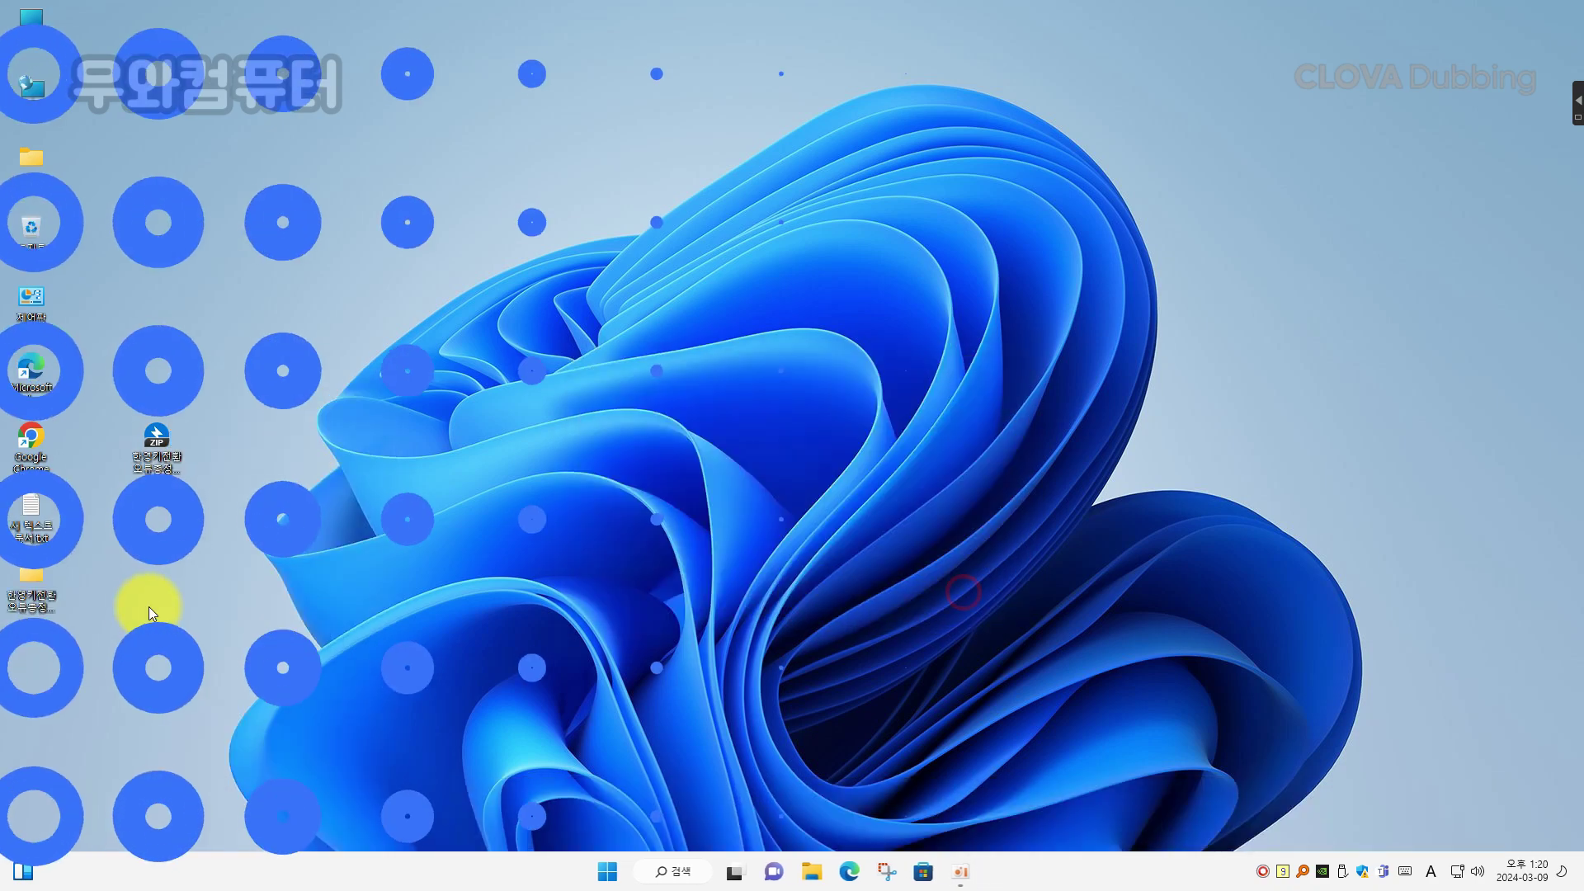
pyautogui.moveTo(52, 601); pyautogui.dragTo(166, 532)
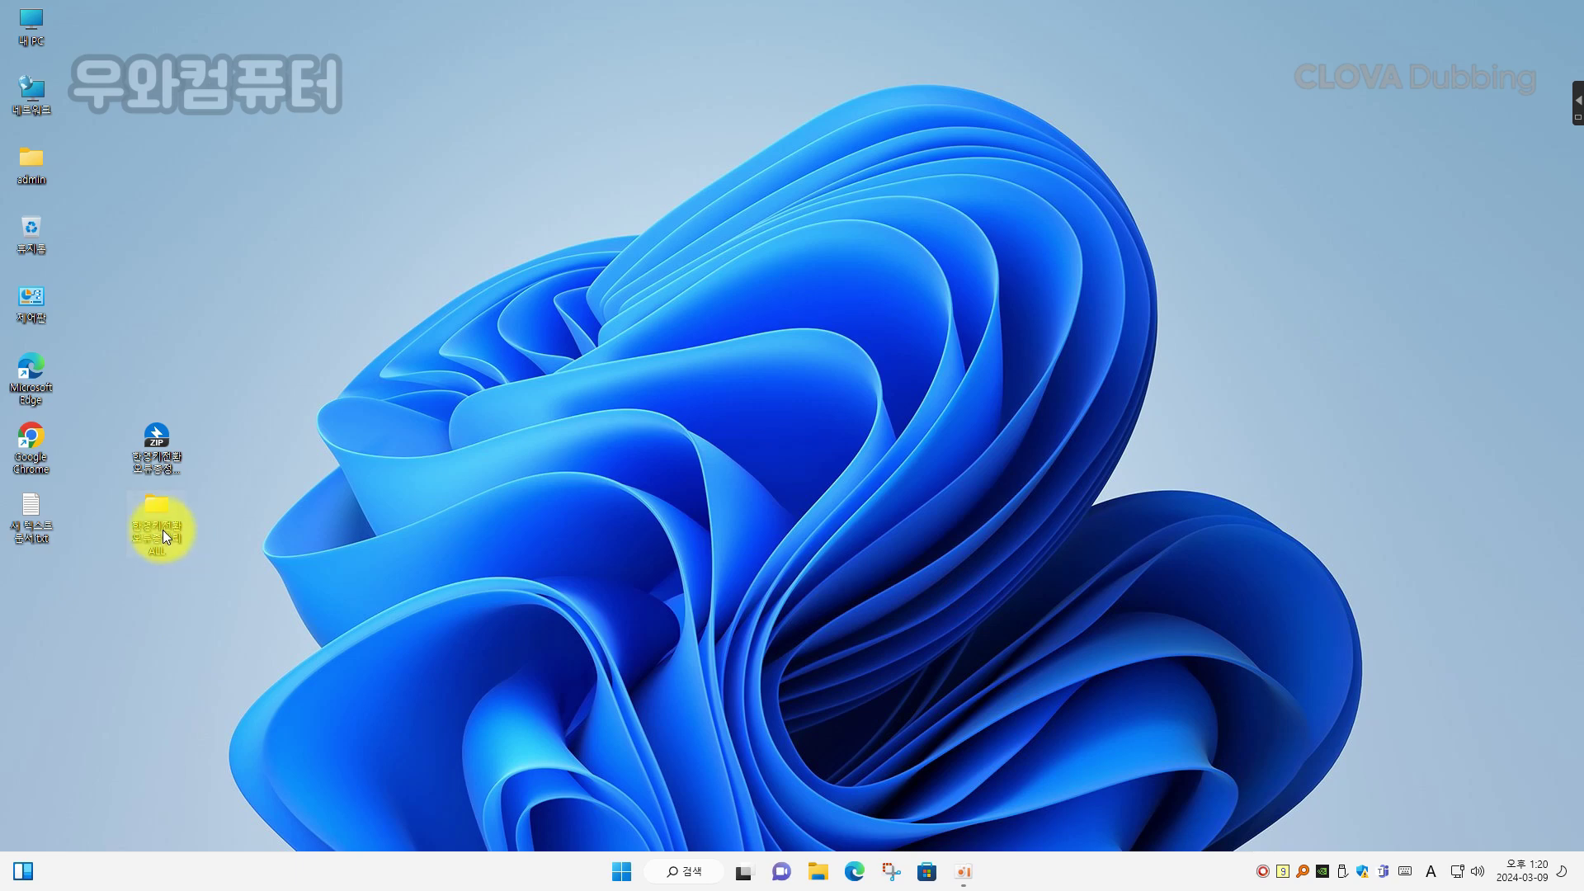
pyautogui.doubleClick(162, 530)
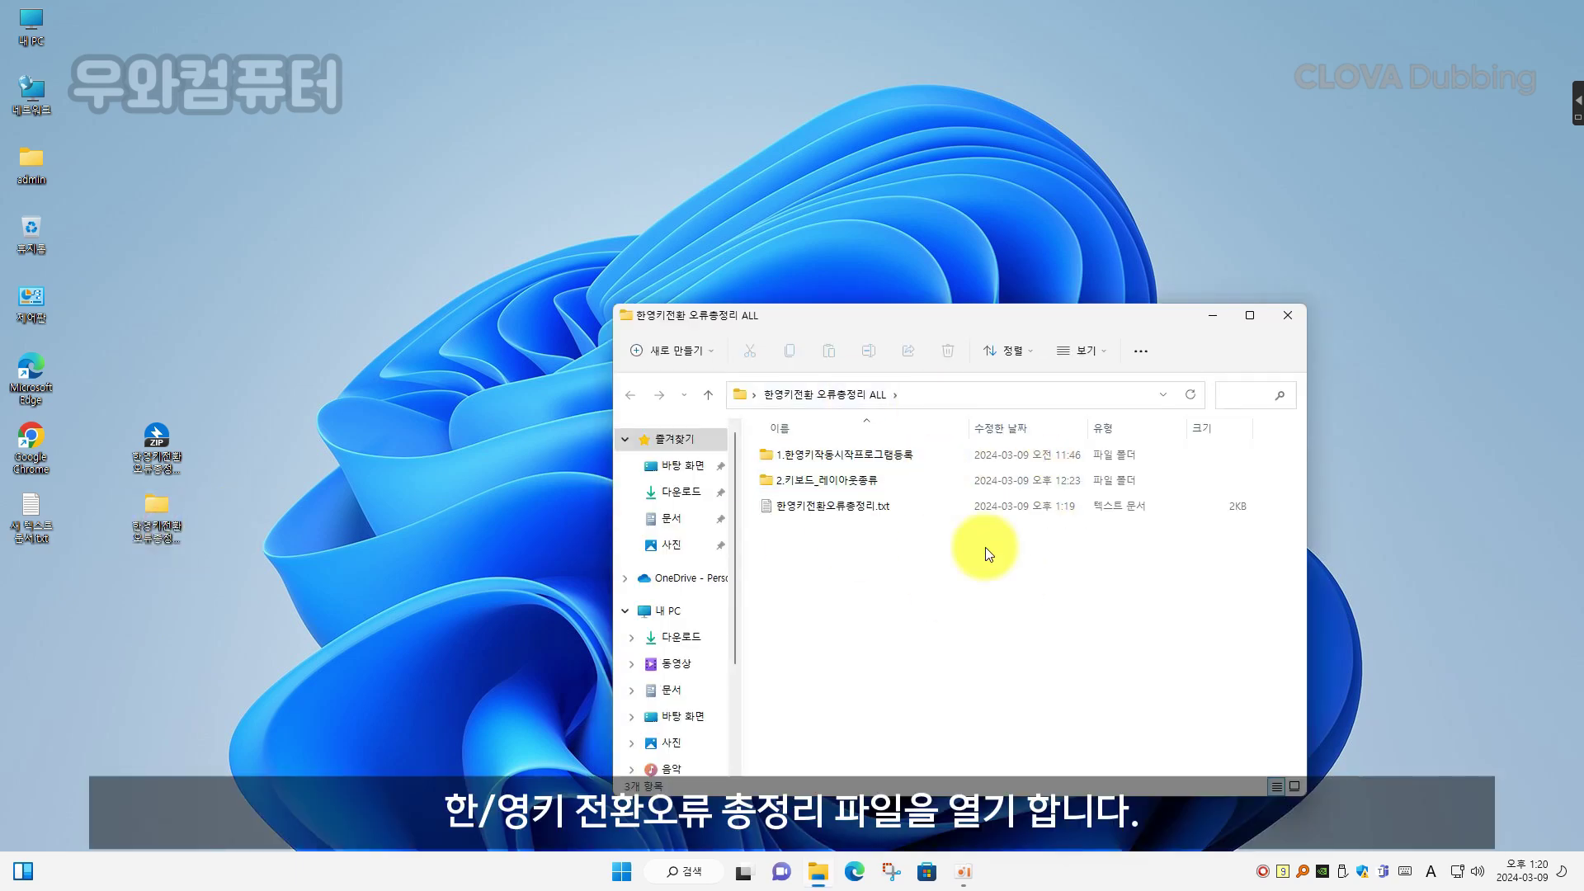
# Step: Open 한영키전환오류총정리.txt, close its duplicate window, and arrange the guide and the folder window side by side
pyautogui.moveTo(1304, 799); pyautogui.dragTo(1050, 580)
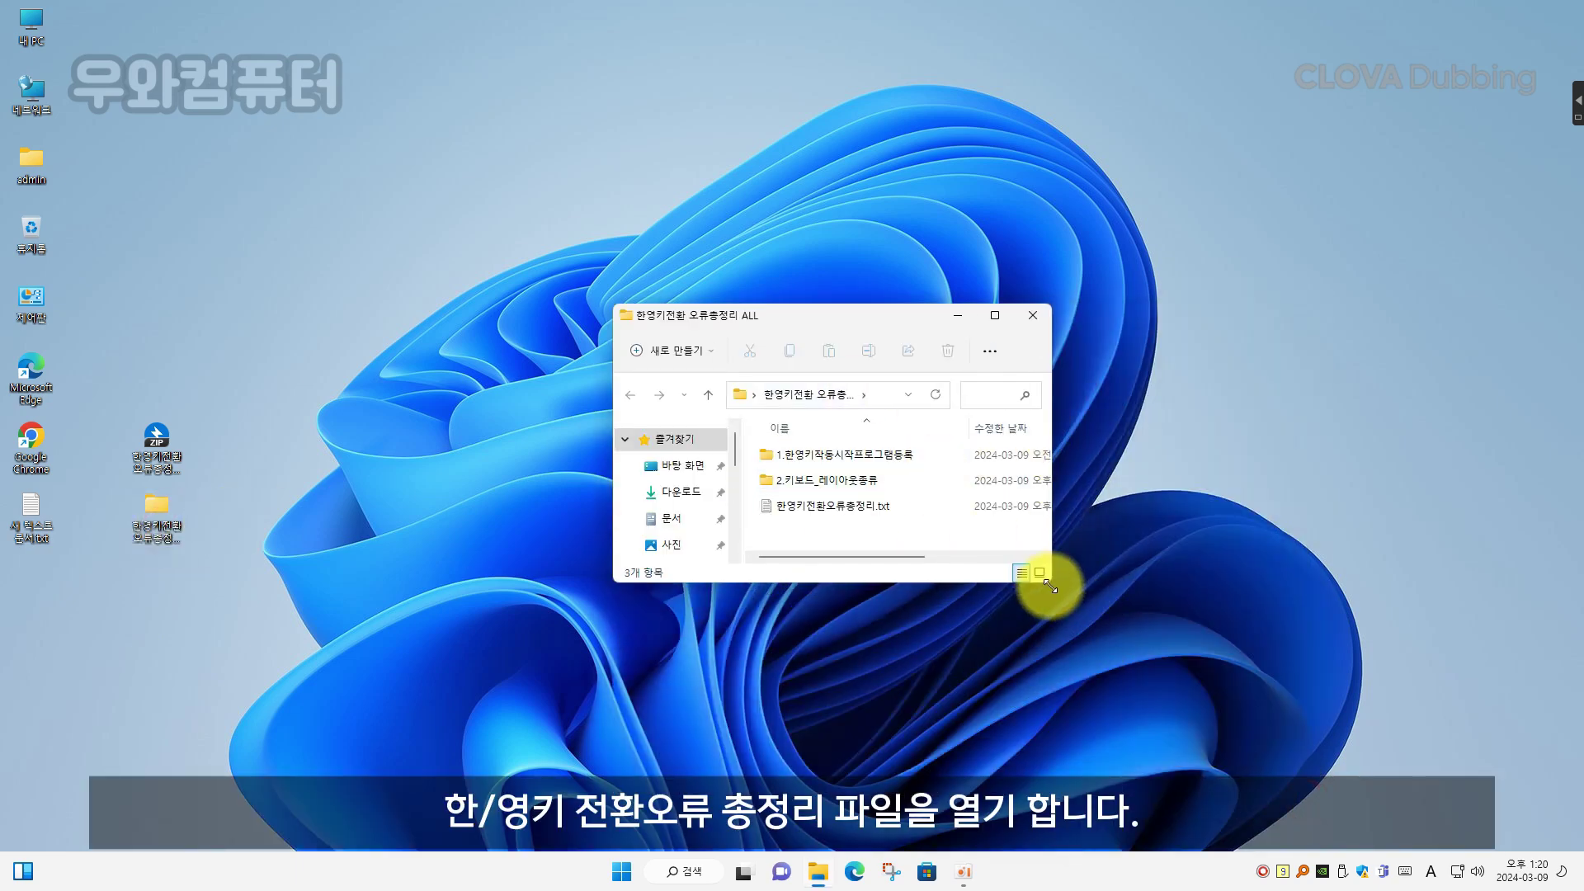
pyautogui.doubleClick(850, 508)
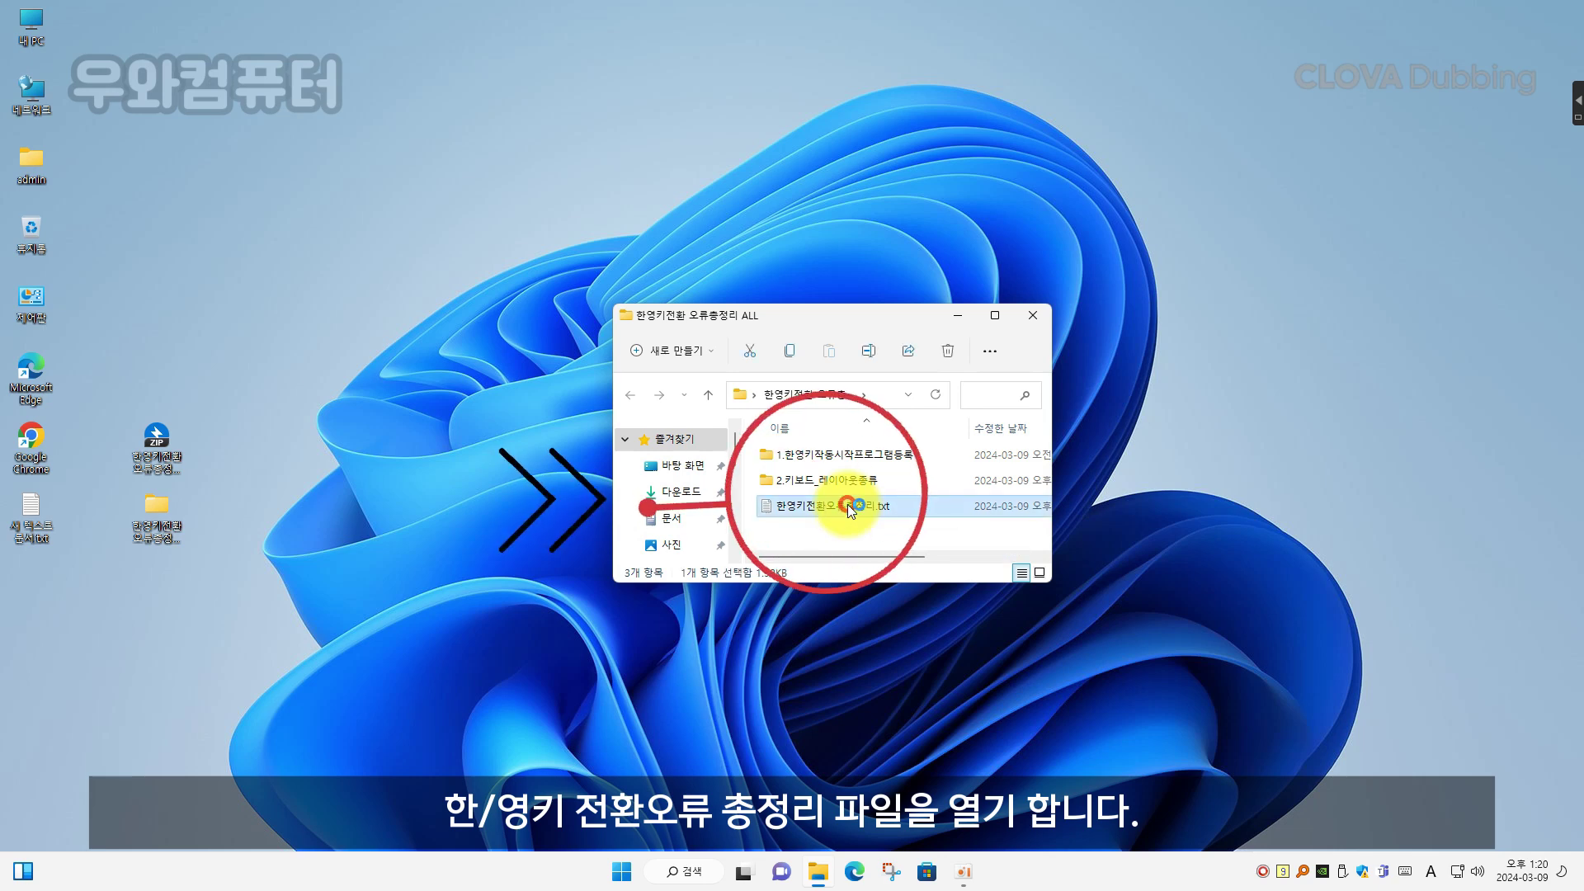
pyautogui.moveTo(1159, 146); pyautogui.dragTo(1295, 176)
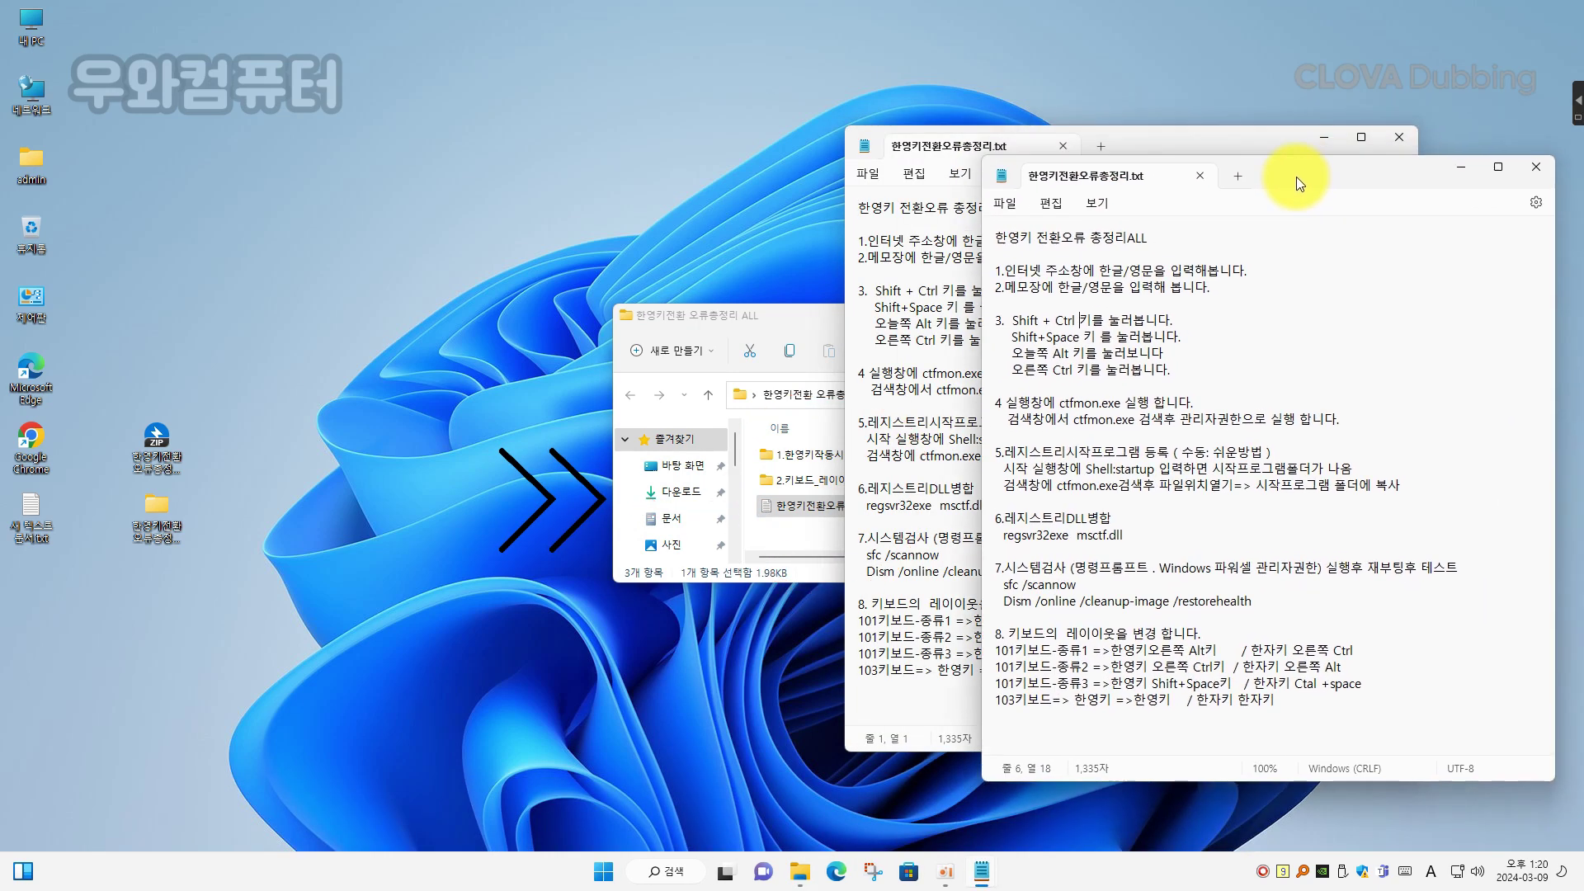
pyautogui.click(1400, 137)
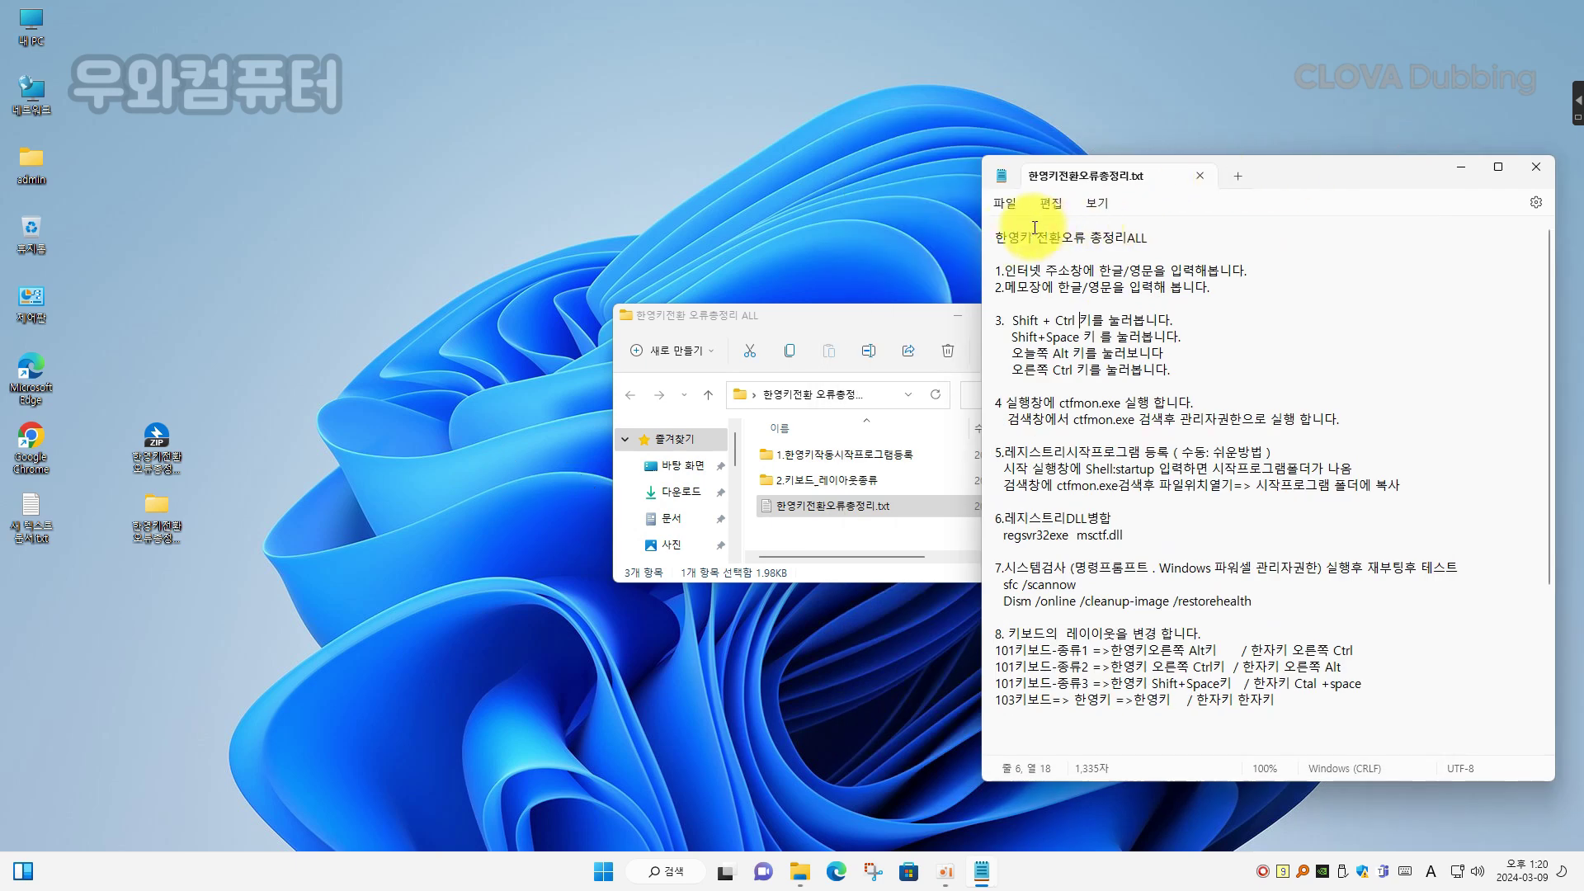
pyautogui.moveTo(978, 258); pyautogui.dragTo(1041, 254)
pyautogui.moveTo(878, 315); pyautogui.dragTo(876, 526)
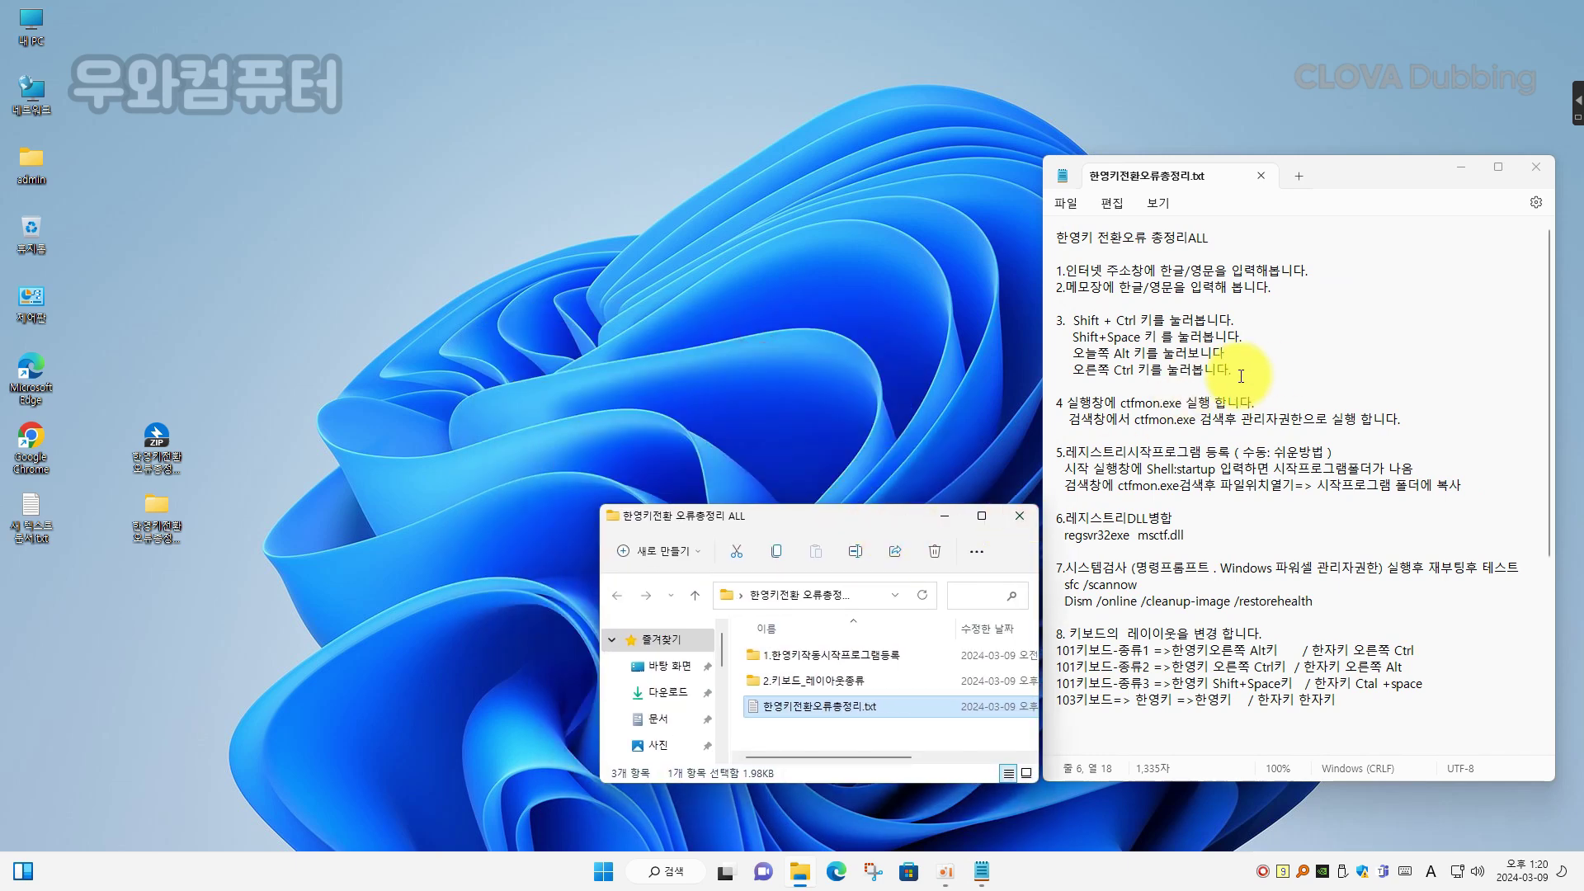
# Step: Highlight item 1 of the guide, about the internet address bar, and open Google Chrome
pyautogui.click(1196, 402)
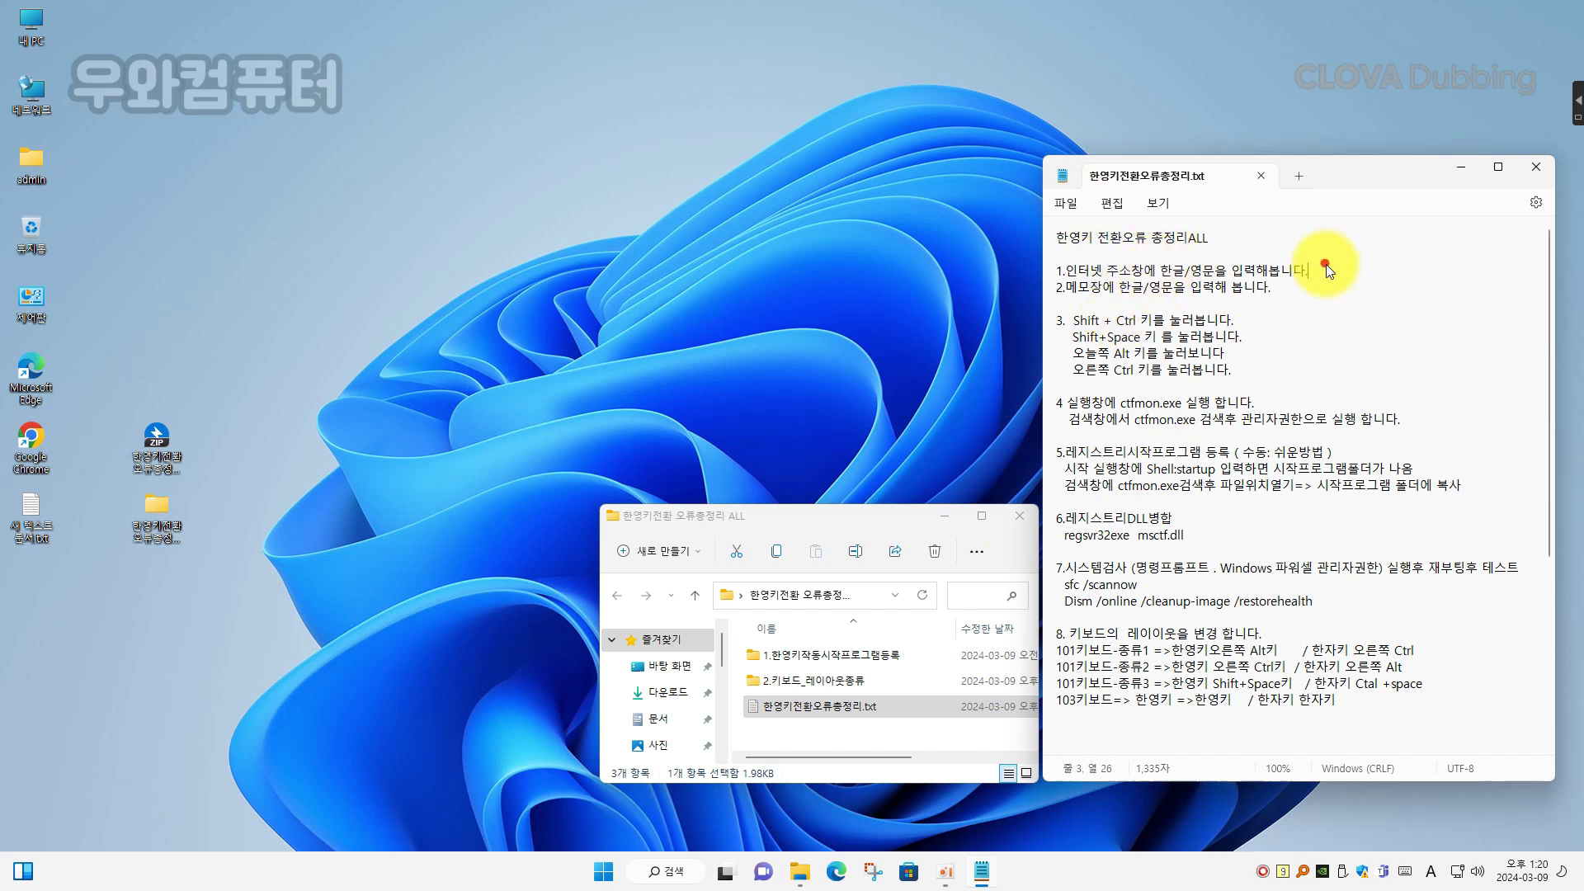
pyautogui.moveTo(1326, 270); pyautogui.dragTo(1052, 274)
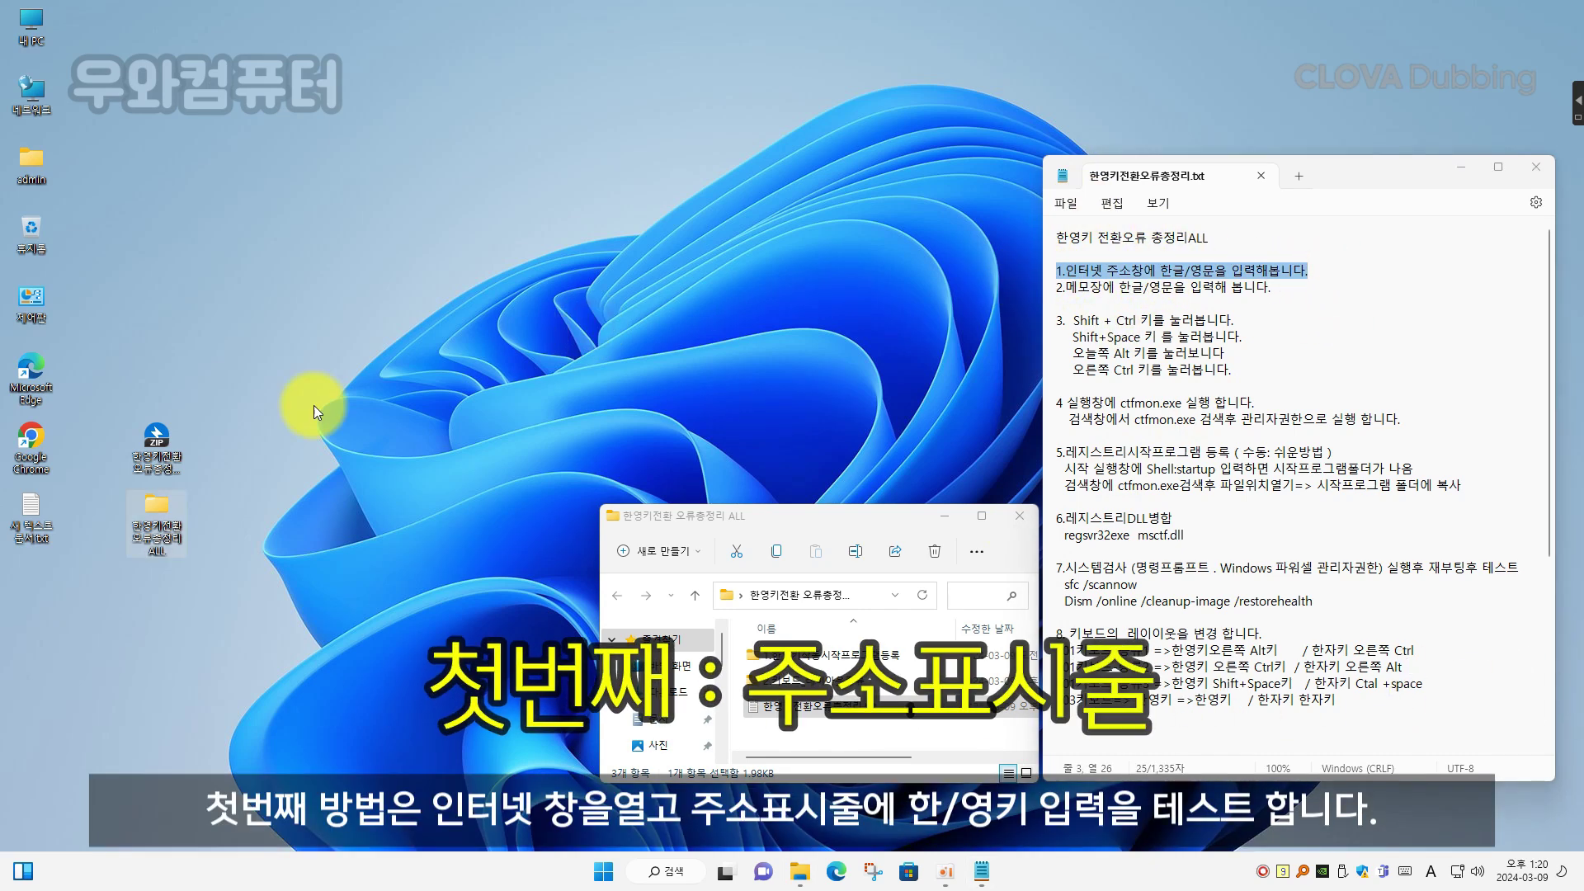
pyautogui.doubleClick(41, 450)
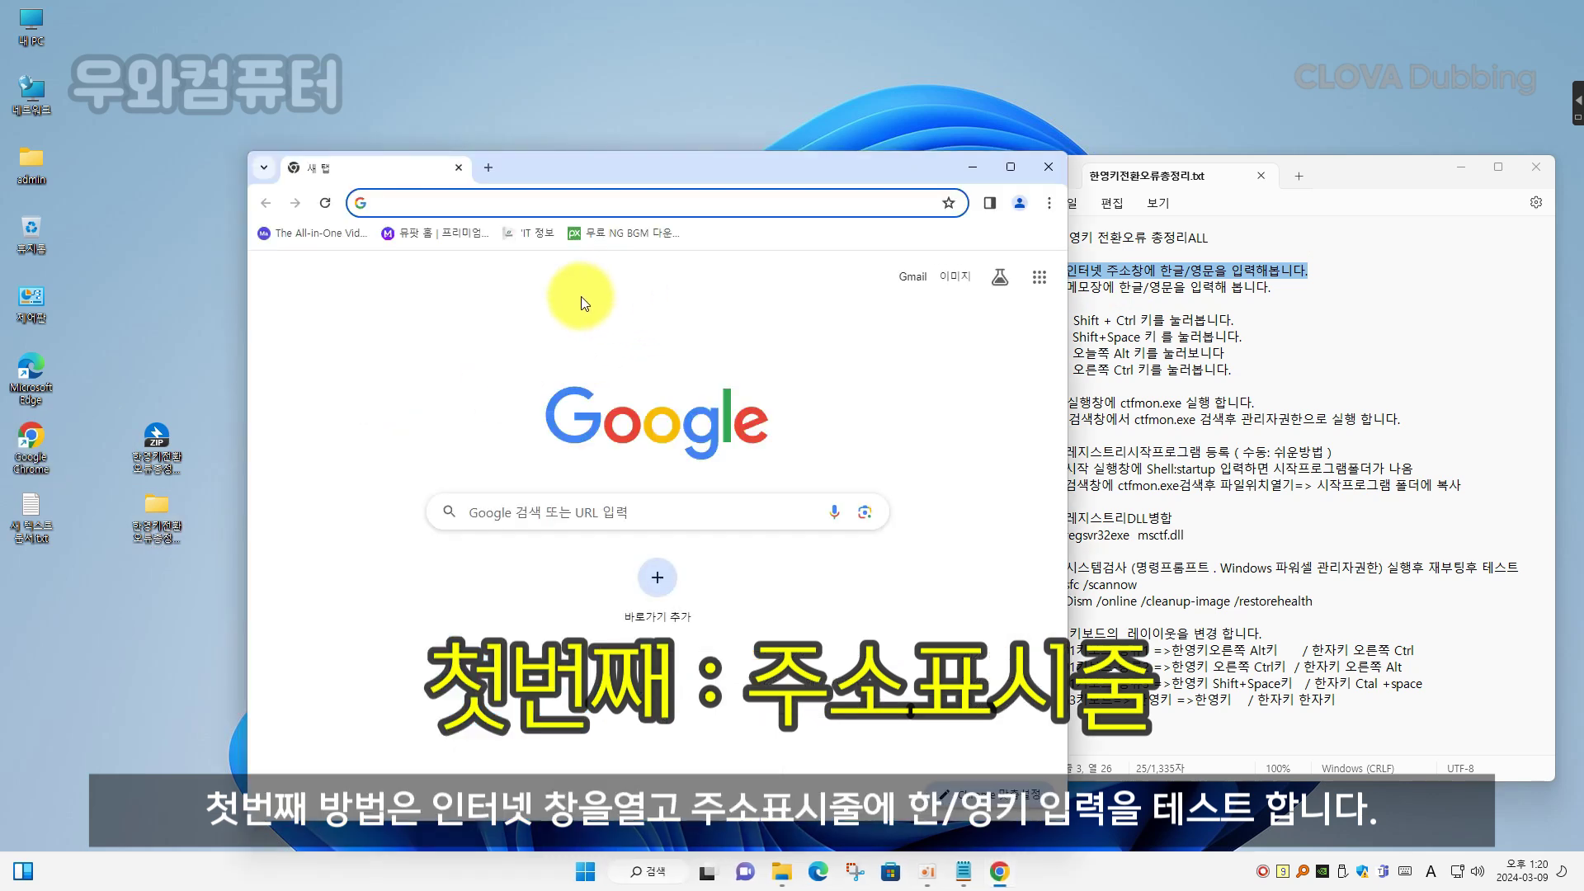
# Step: Test the Korean/English toggle in Chrome's address bar by switching to Korean and entering 한글
pyautogui.click(538, 203)
pyautogui.write('g')
pyautogui.press('BackSpace')
pyautogui.press('Hangul')
pyautogui.write('한글')
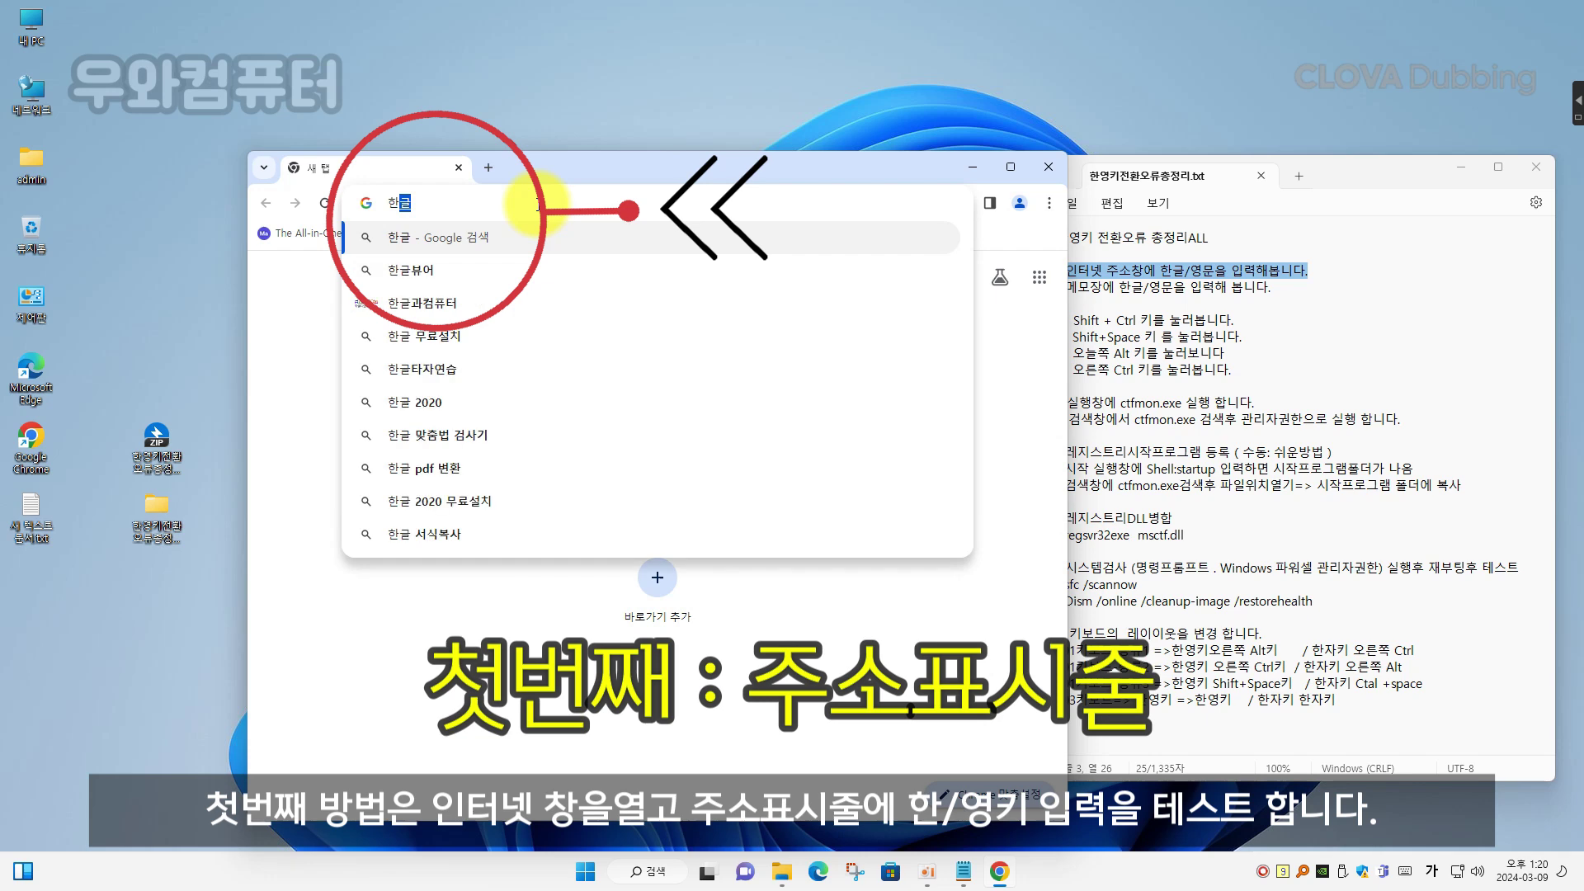
# Step: Switch the input back to English, test abc in the emptied address bar, and close the browser
pyautogui.press('BackSpace')
pyautogui.press('BackSpace')
pyautogui.press('Hangul')
pyautogui.write('abc')
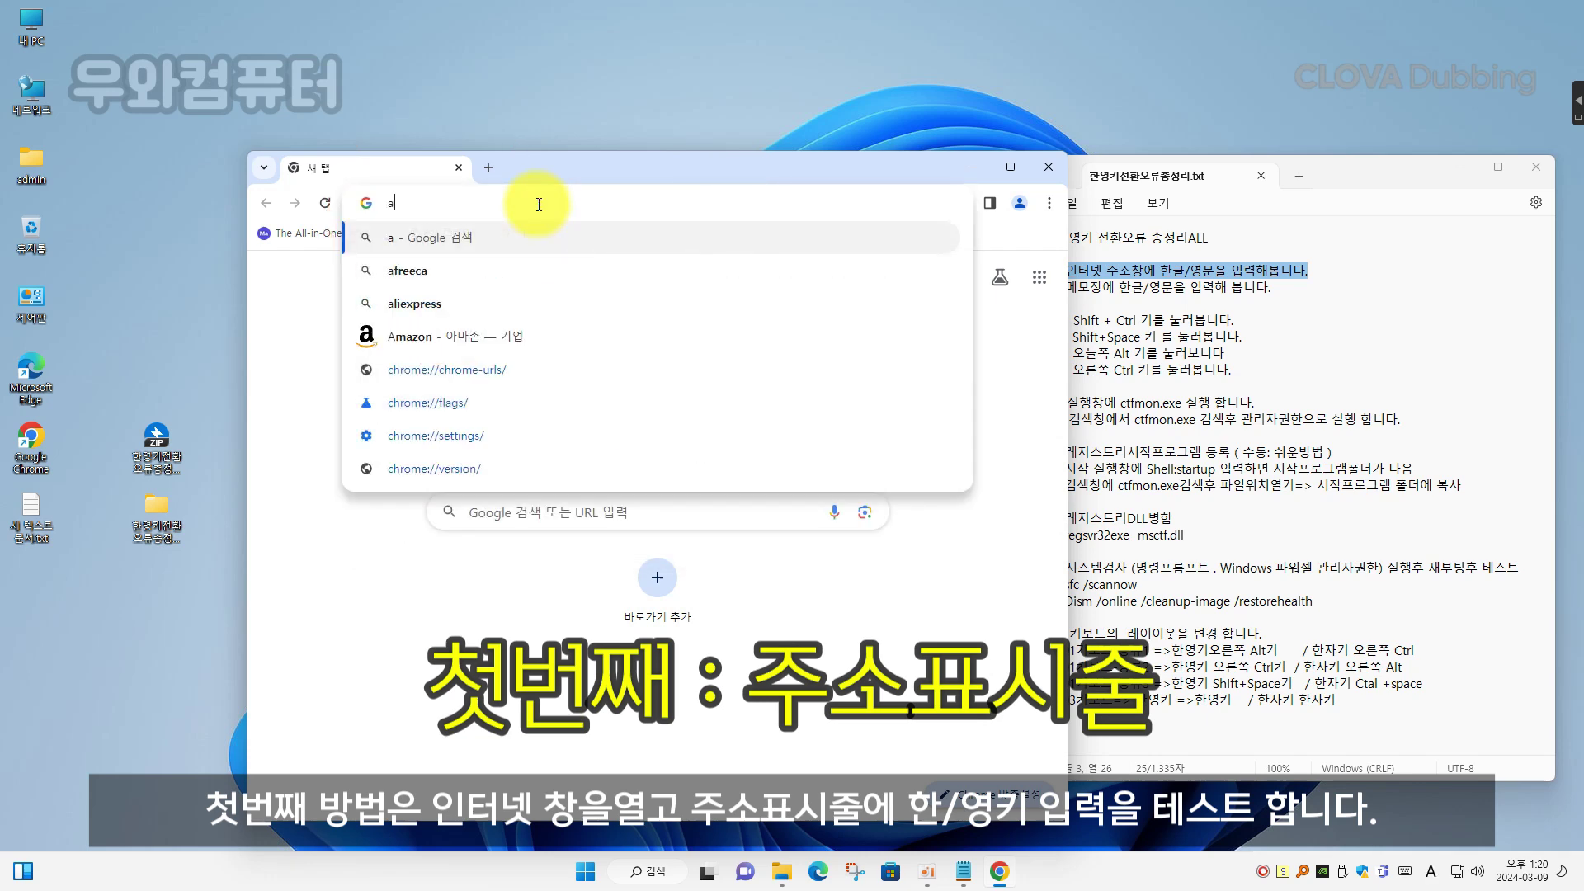
pyautogui.press('BackSpace')
pyautogui.press('BackSpace')
pyautogui.press('BackSpace')
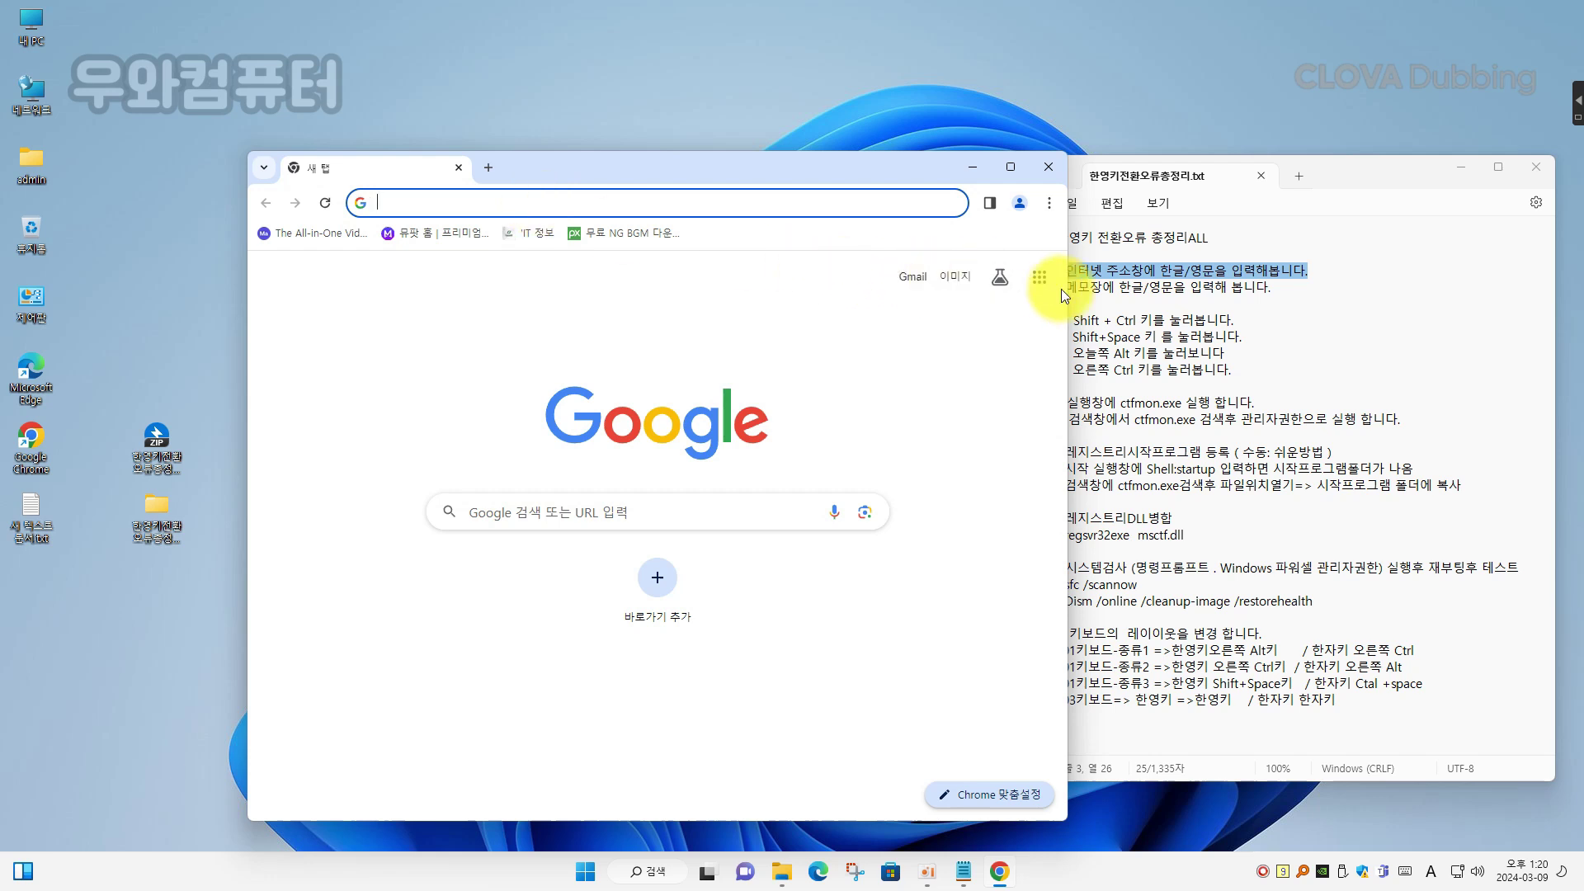
pyautogui.moveTo(1067, 289); pyautogui.dragTo(1026, 283)
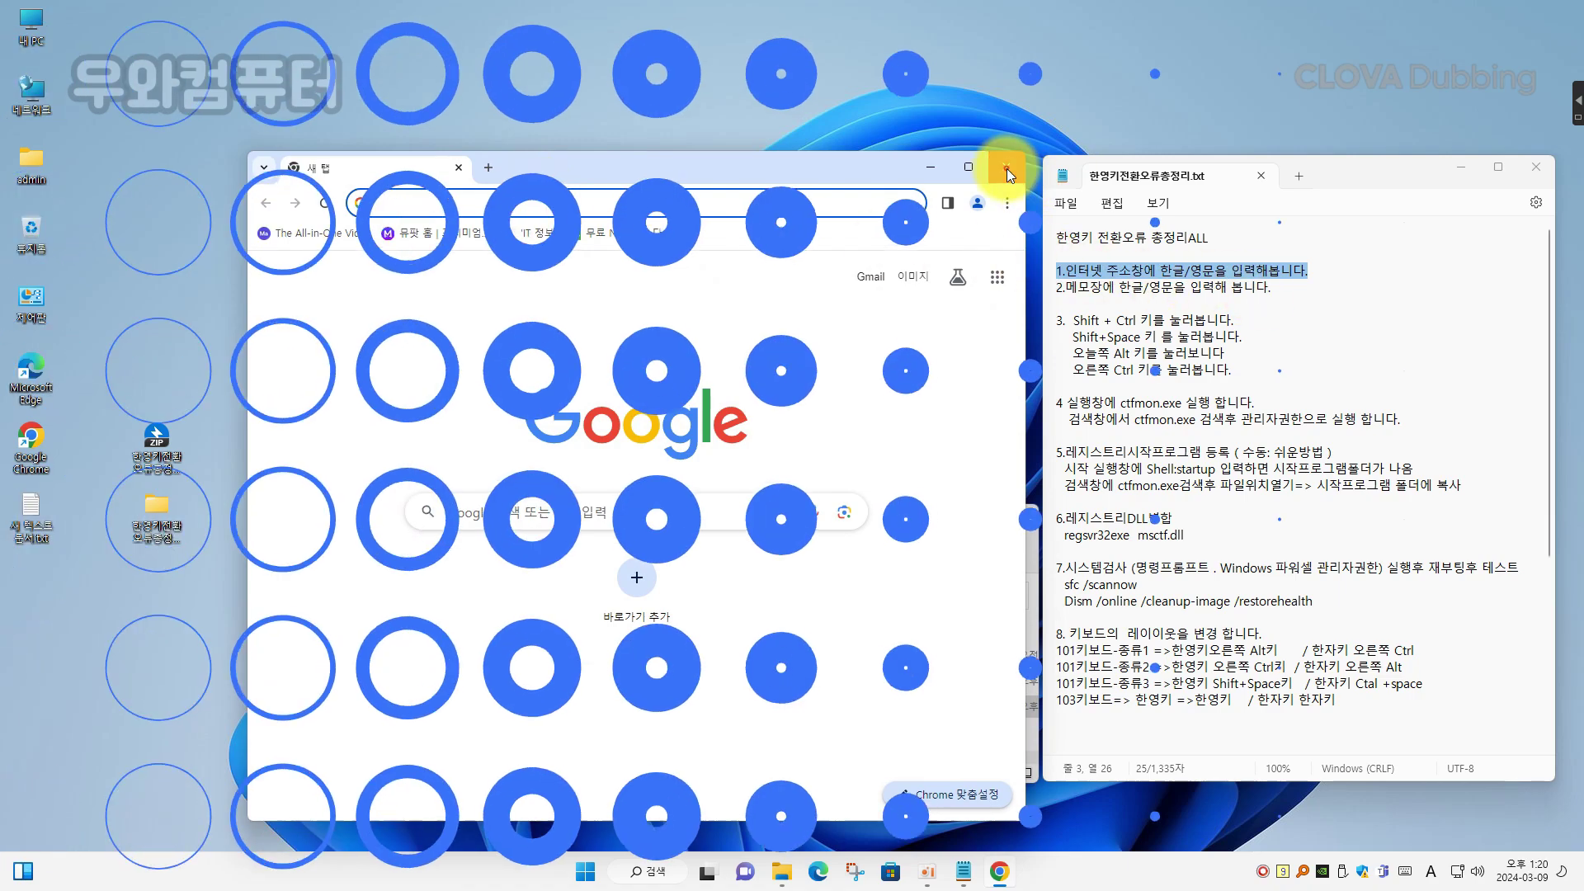
pyautogui.click(1007, 168)
# Step: Open the blank 새 텍스트 문서.txt, highlight item 2 of the guide about Notepad input, and close the blank document
pyautogui.doubleClick(43, 512)
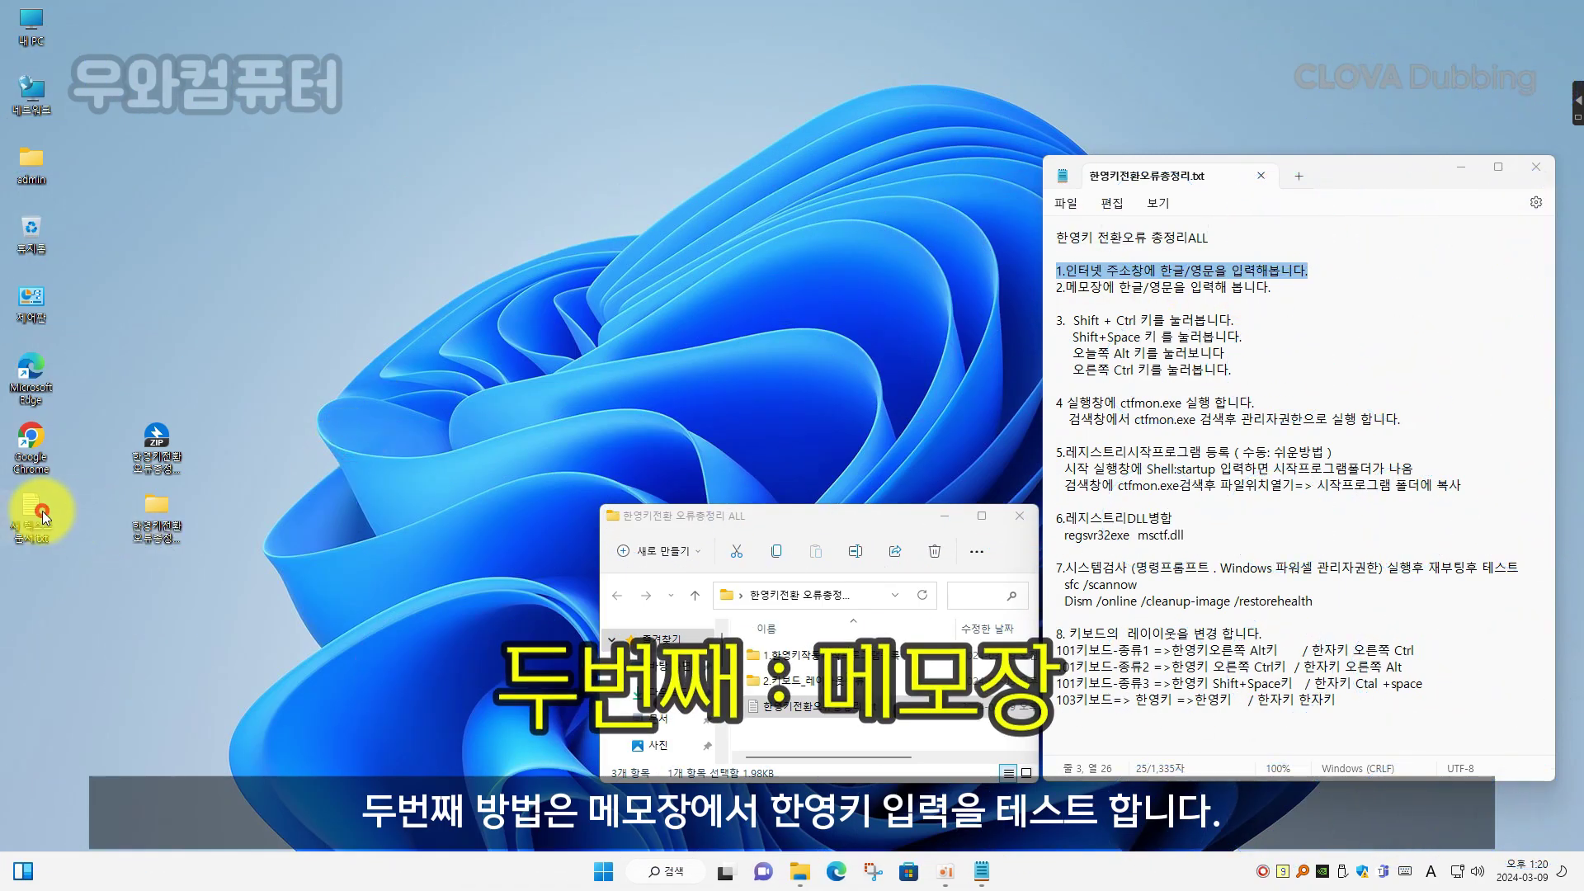
pyautogui.moveTo(449, 127); pyautogui.dragTo(761, 219)
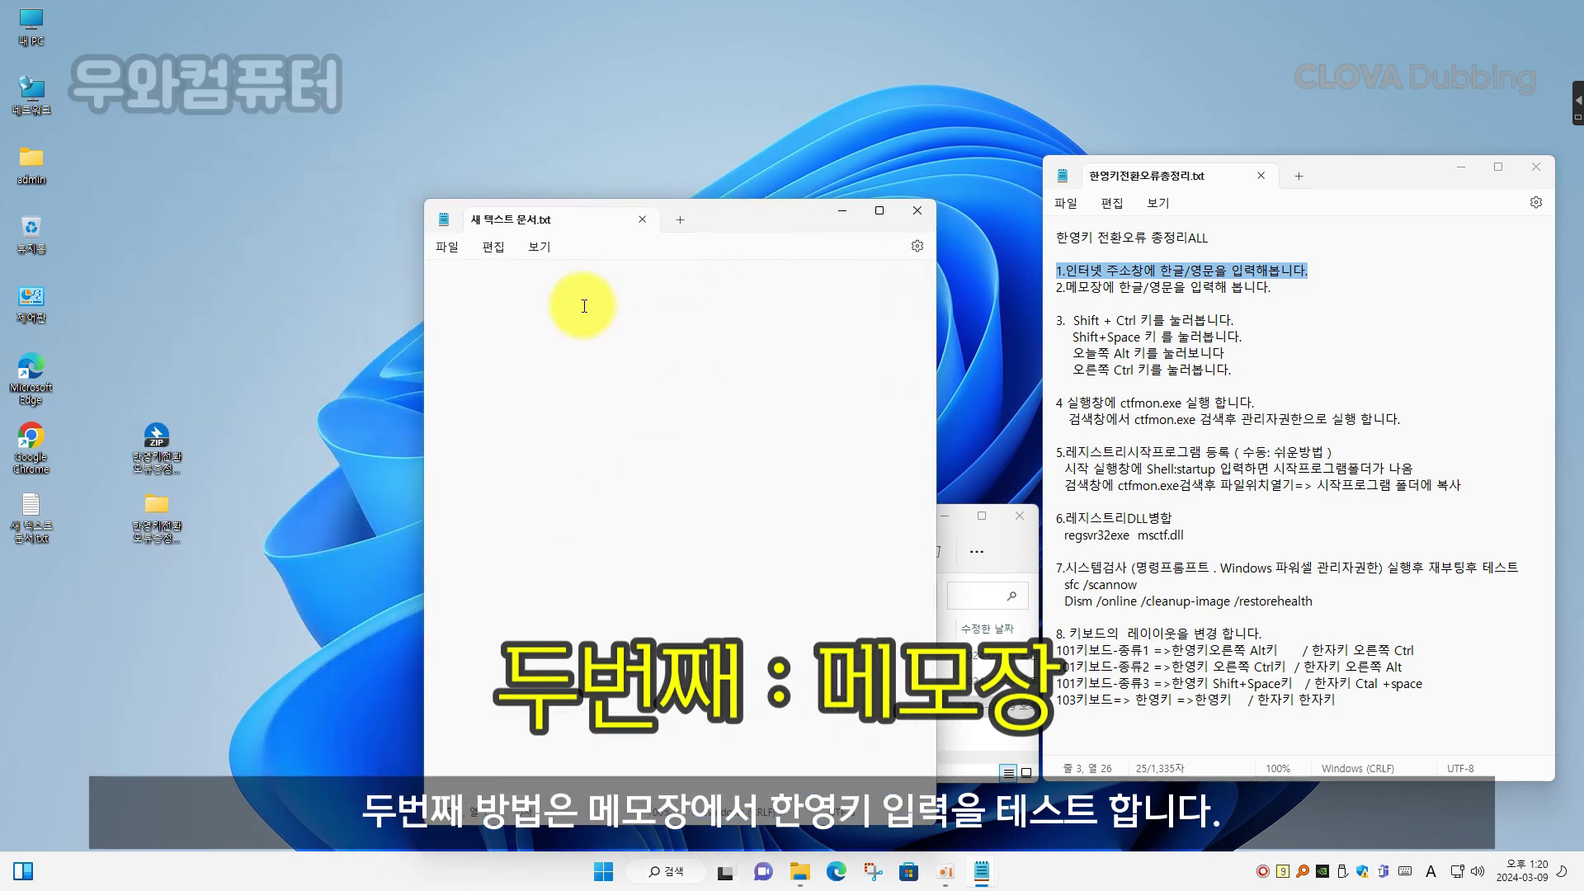
pyautogui.click(1141, 320)
pyautogui.moveTo(1272, 287); pyautogui.dragTo(1051, 289)
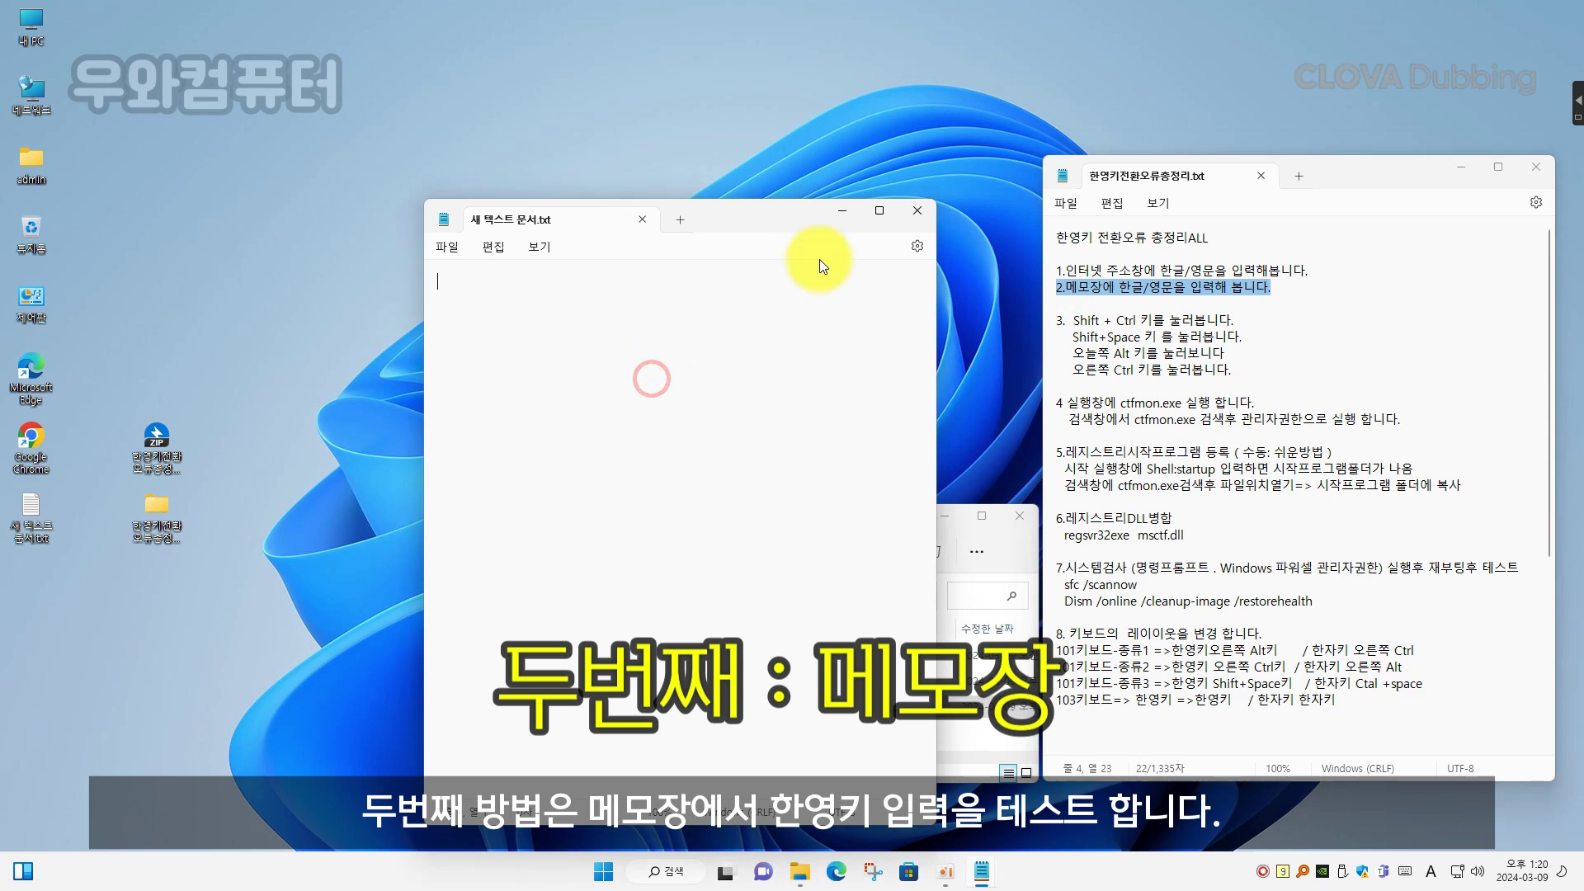
pyautogui.click(916, 210)
# Step: Create a new text document on the desktop and open it beside the guide
pyautogui.rightClick(355, 388)
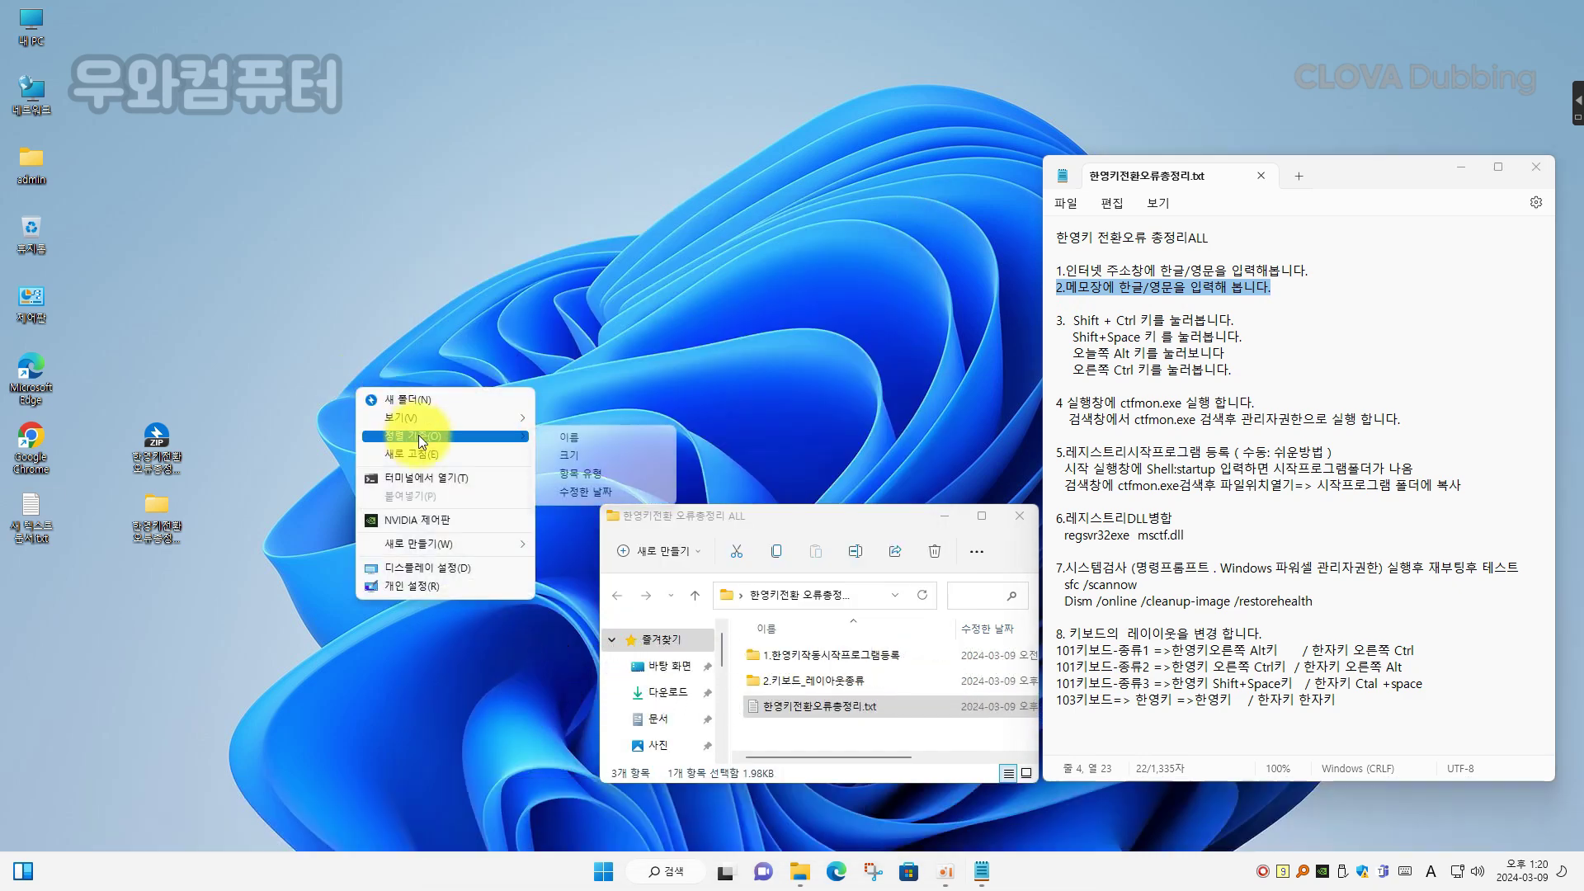
pyautogui.moveTo(447, 541)
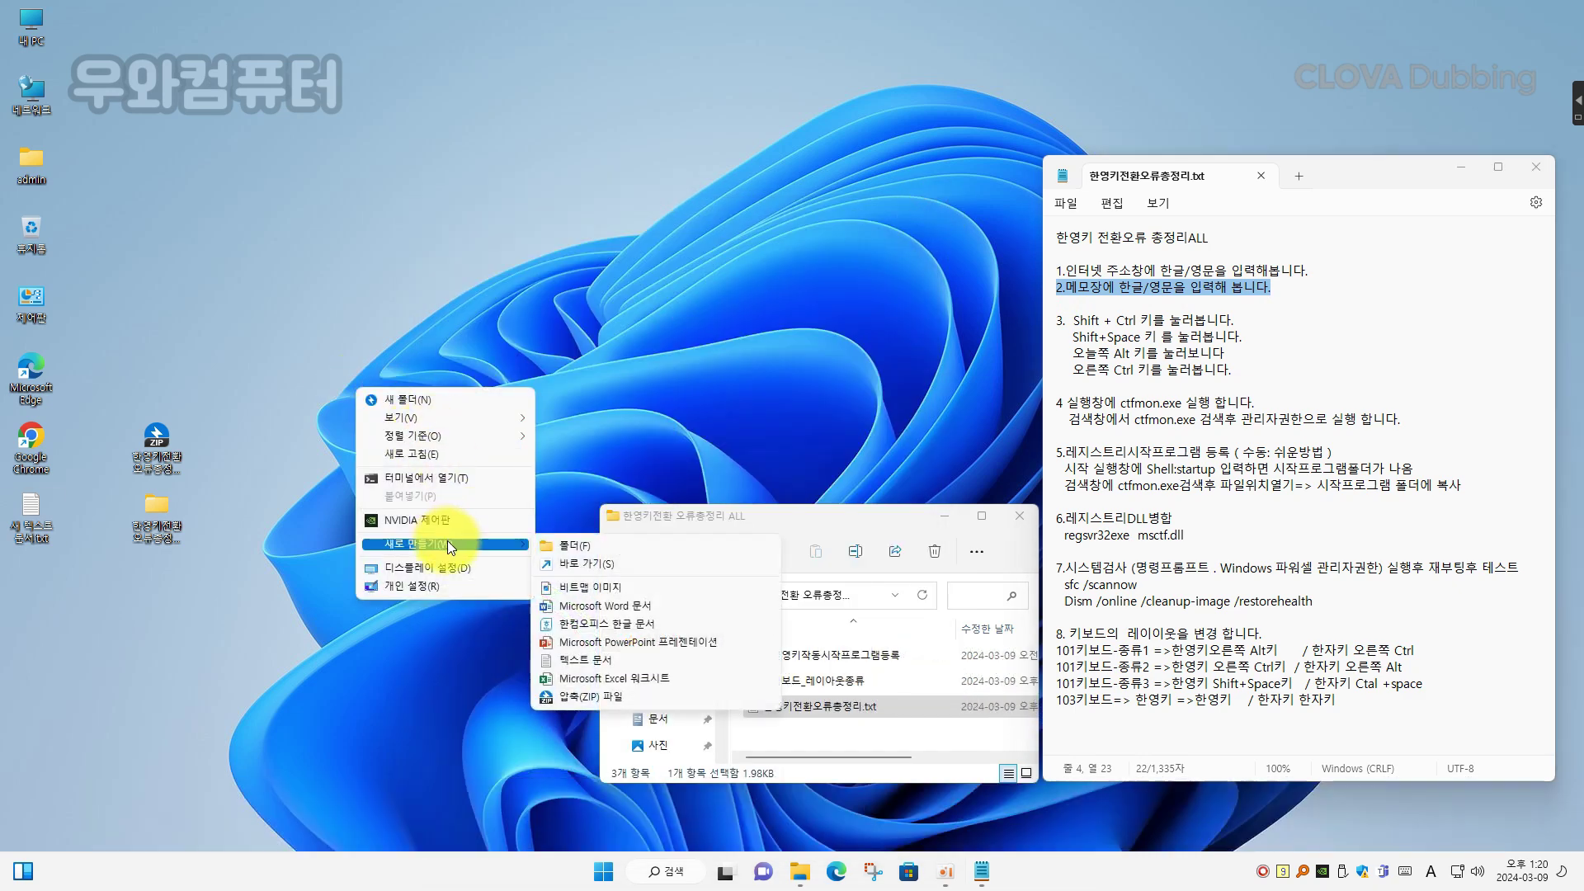
pyautogui.click(603, 668)
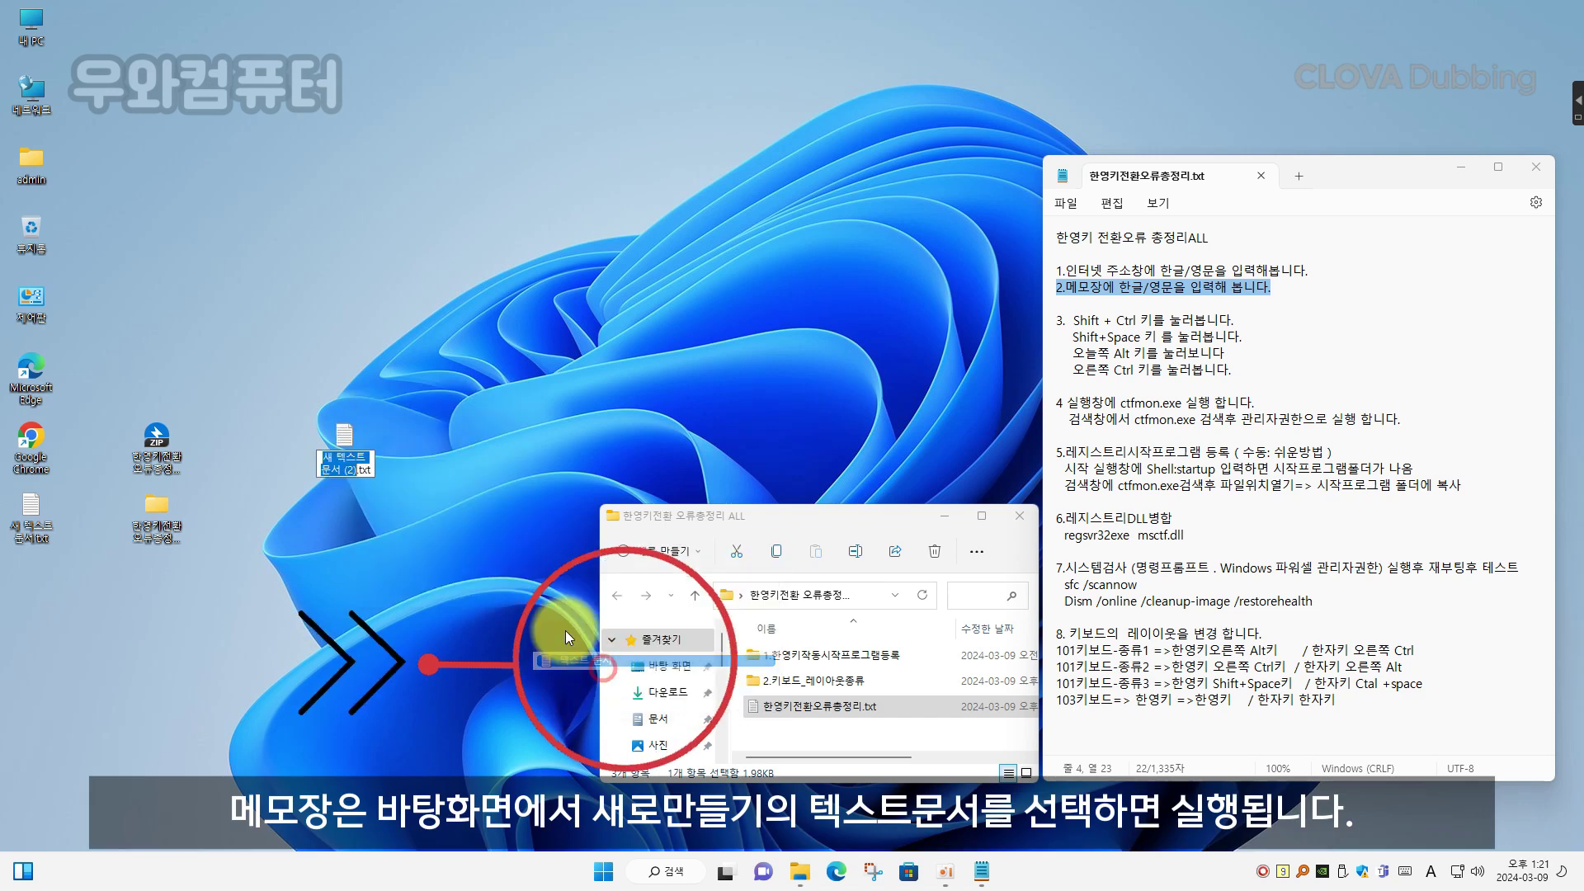
pyautogui.doubleClick(349, 448)
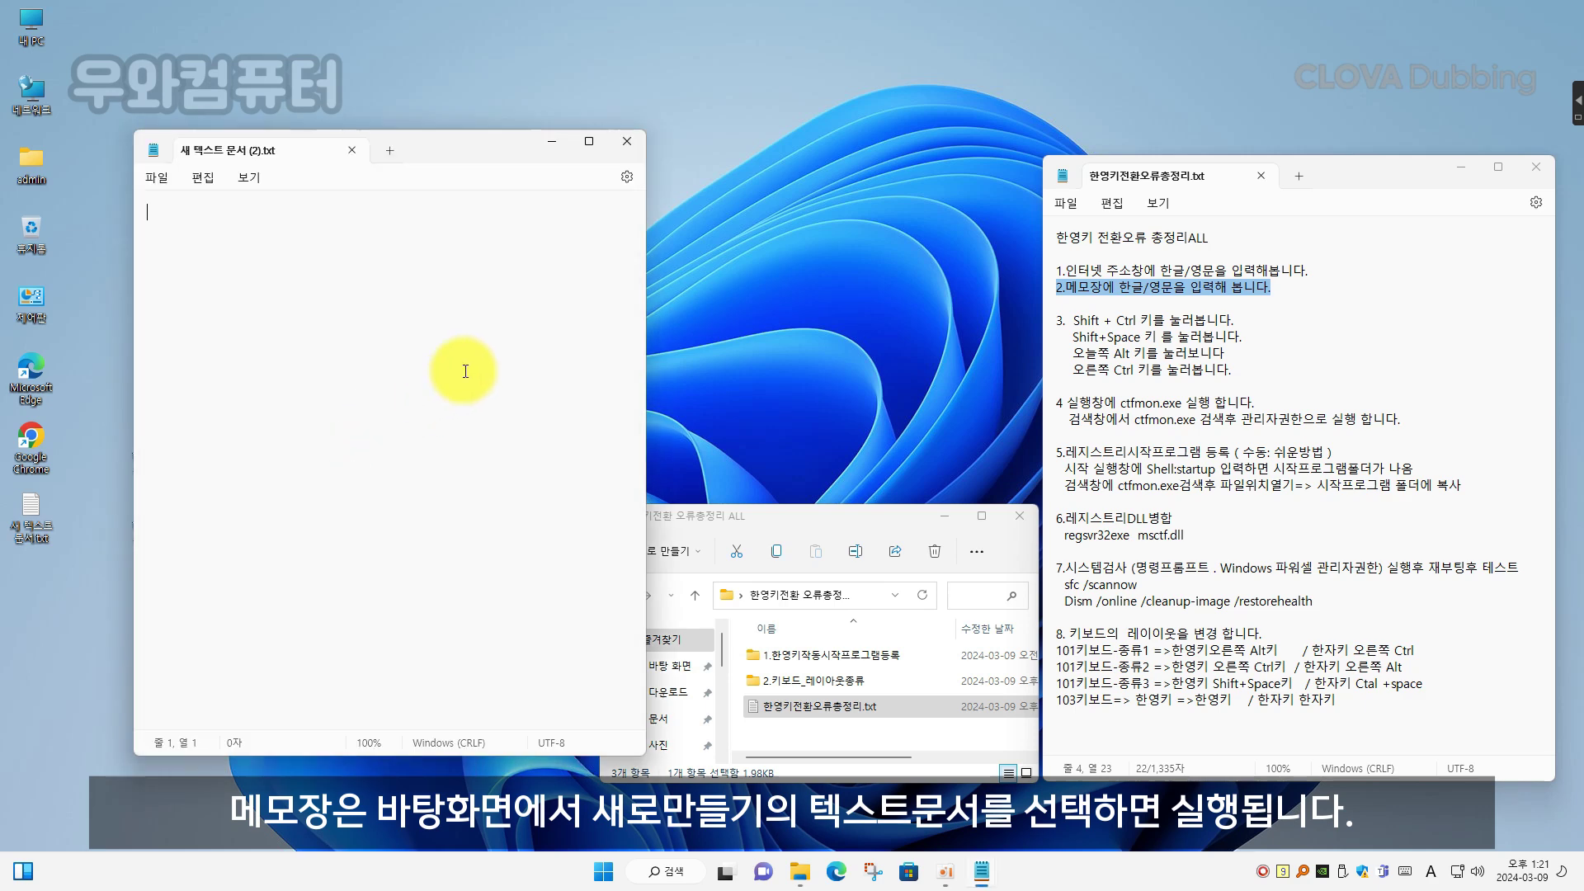
pyautogui.moveTo(439, 146); pyautogui.dragTo(762, 230)
# Step: Test both input modes in the new document by entering 한글 and, two lines below, abcd
pyautogui.click(573, 369)
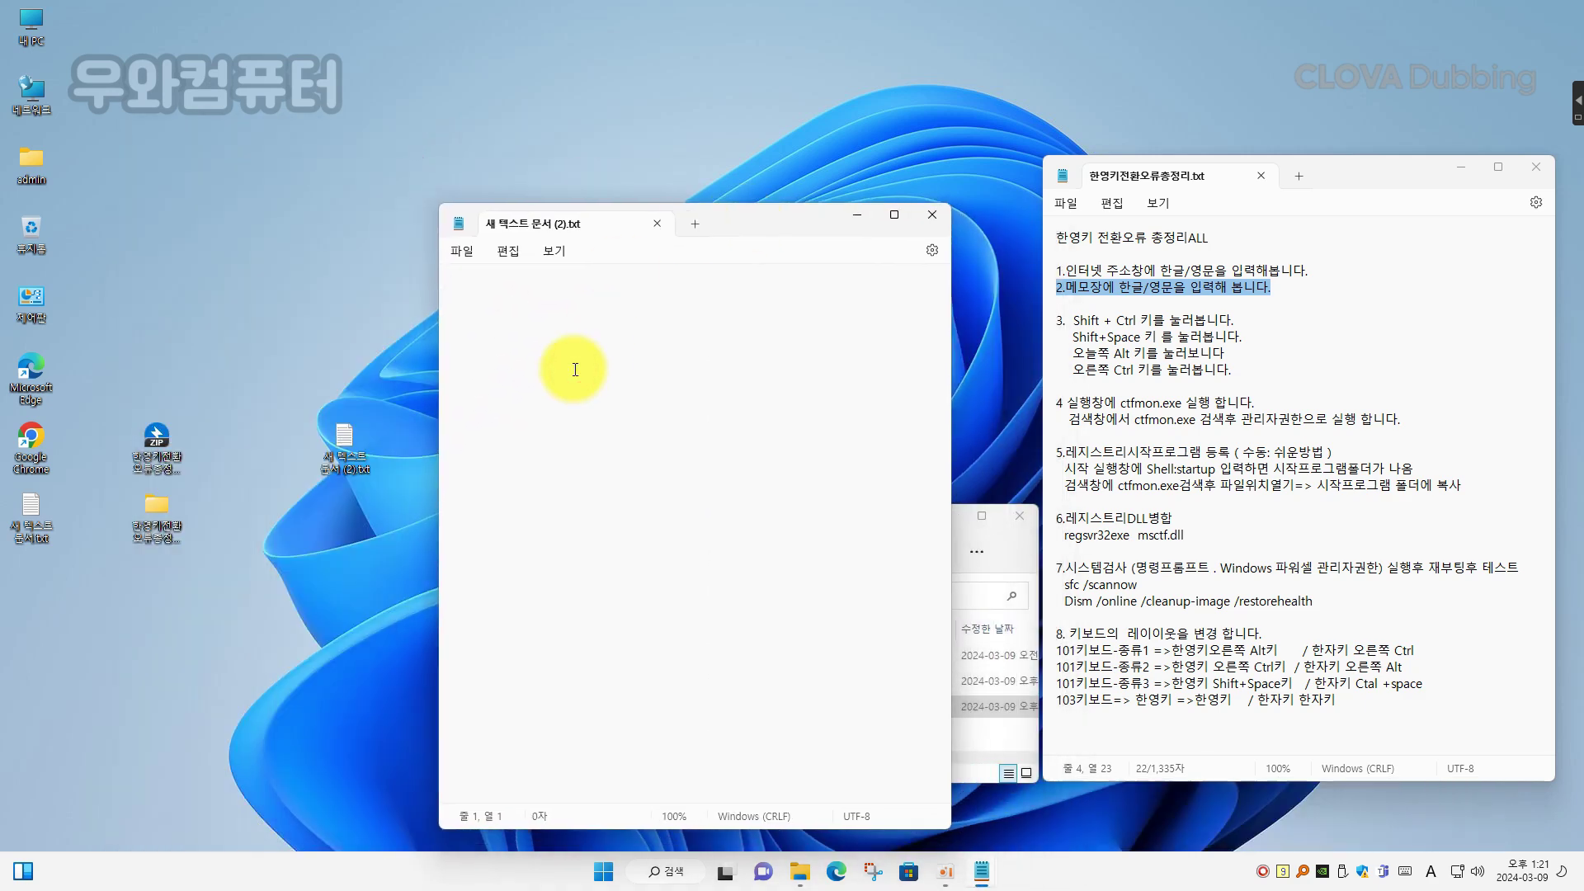
pyautogui.write('한글')
pyautogui.press('Return')
pyautogui.press('Return')
pyautogui.press('Hangul')
pyautogui.write('abcd')
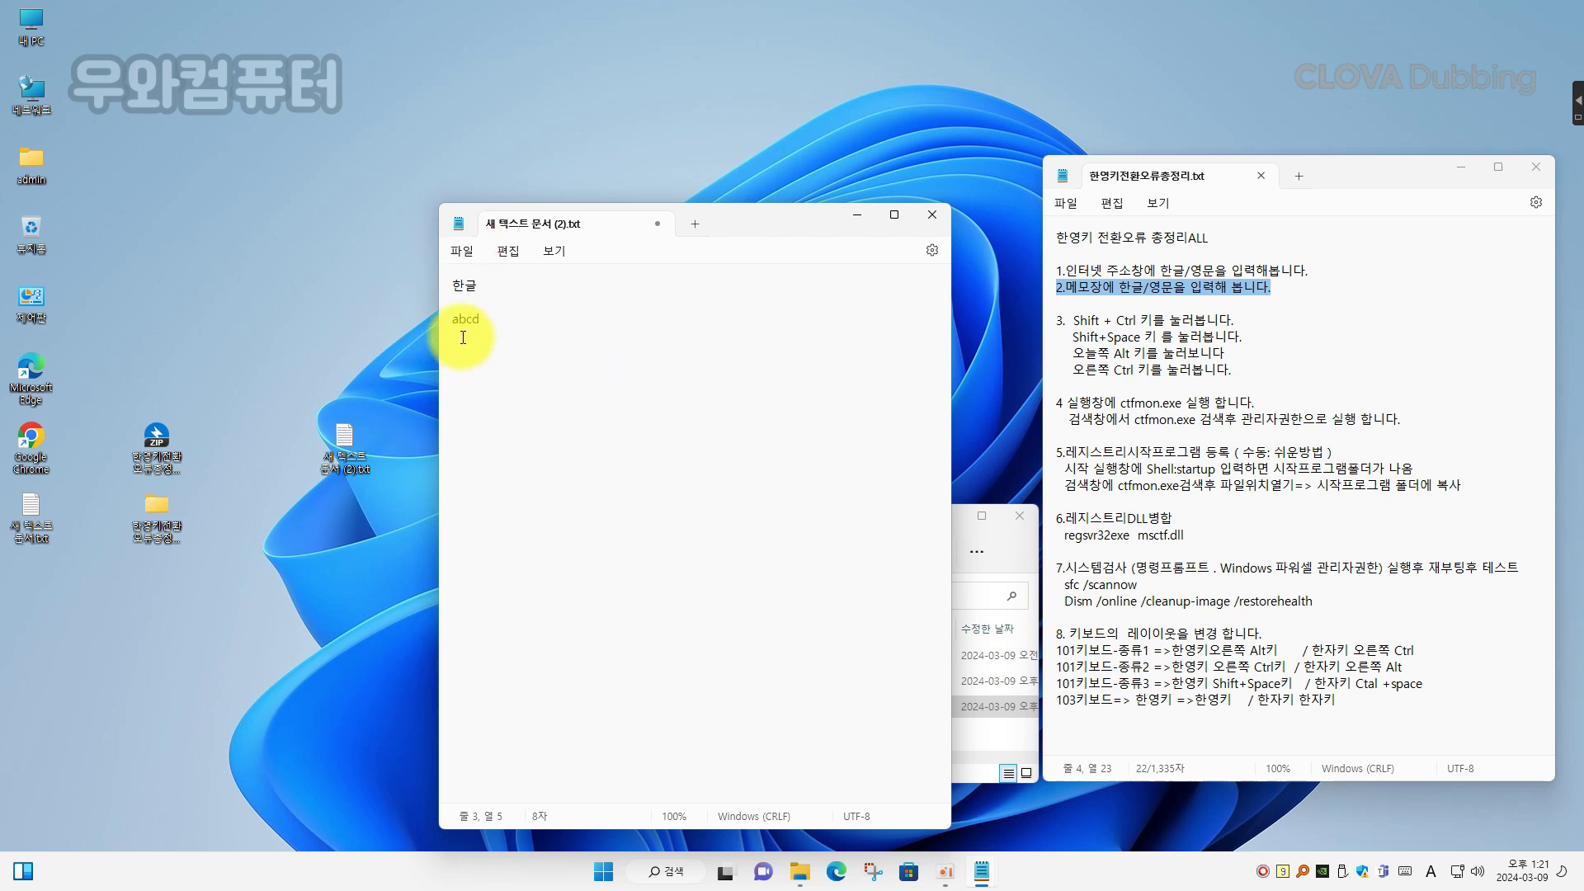
# Step: Close the test document without saving its changes
pyautogui.click(942, 220)
pyautogui.click(1134, 320)
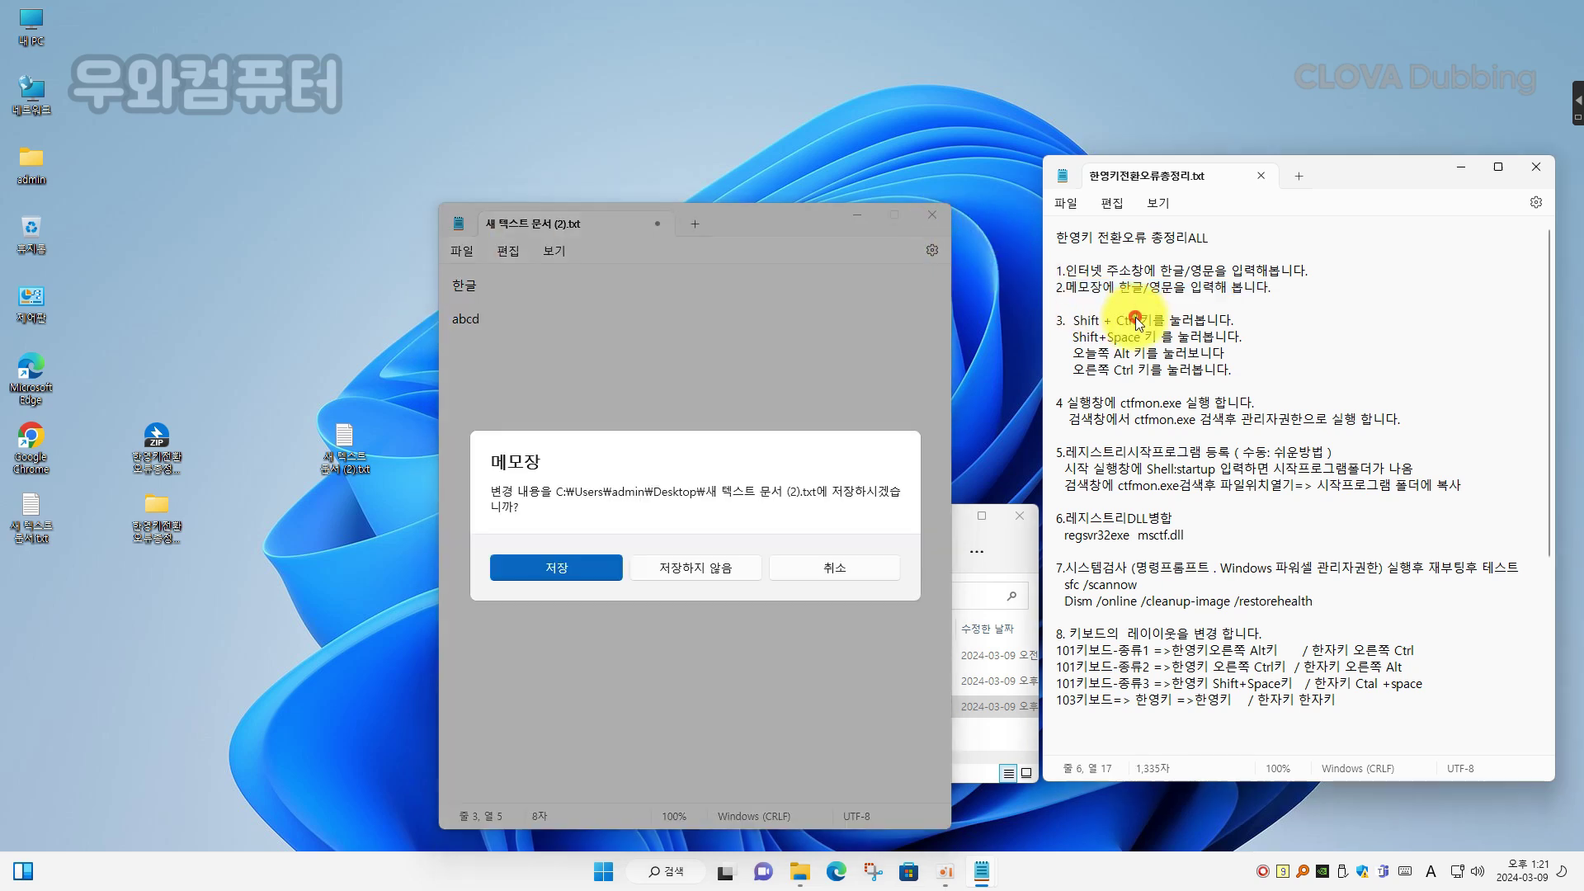
pyautogui.click(726, 566)
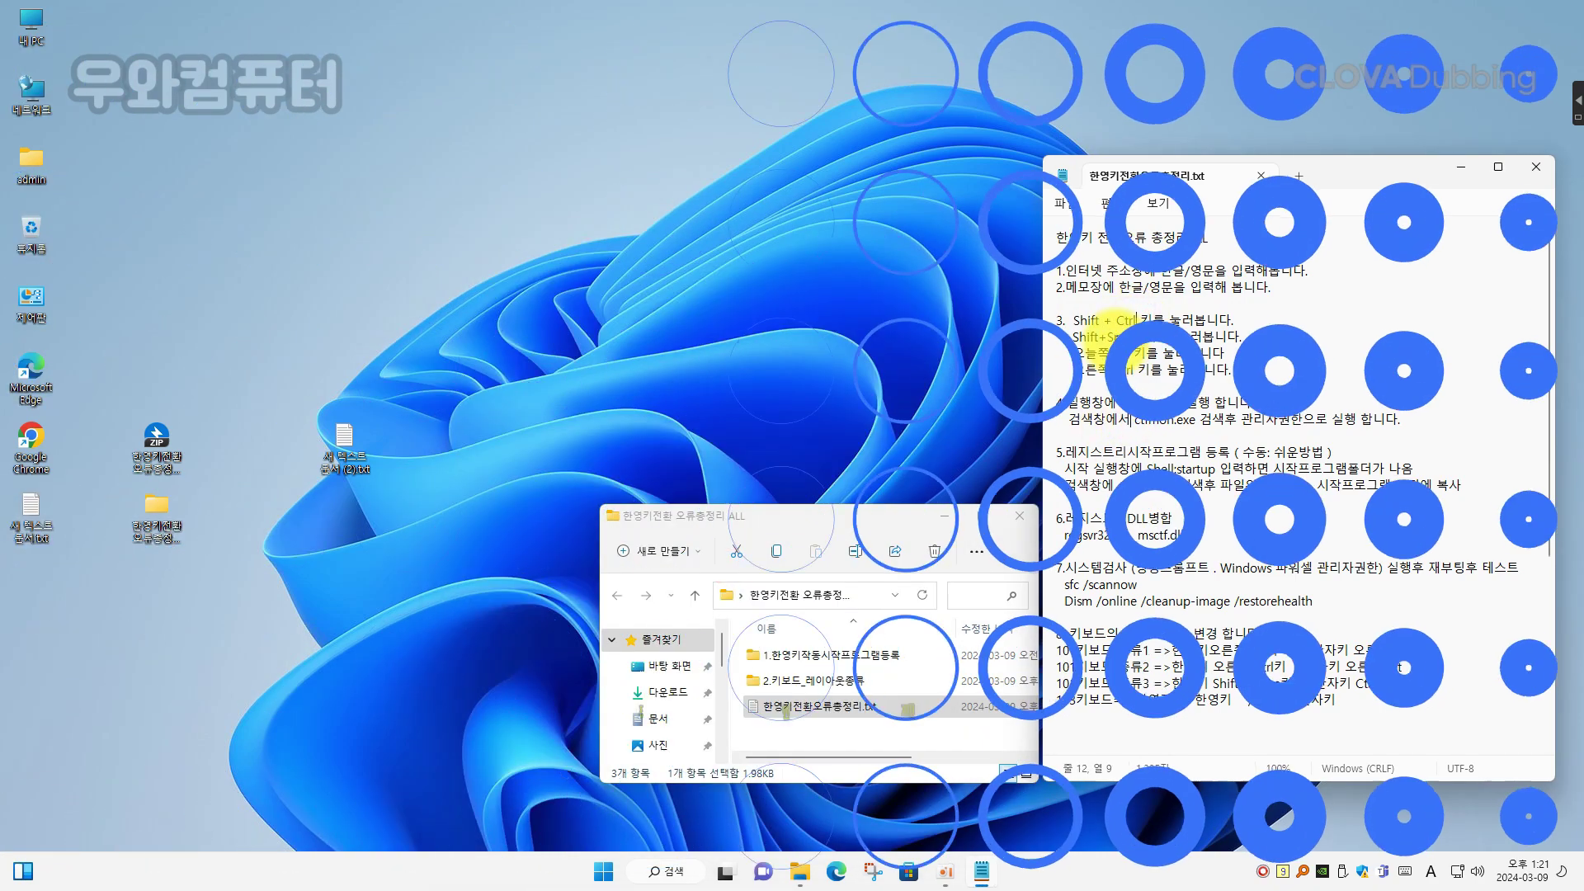
# Step: Highlight the Shift + Ctrl line in item 3 of the guide and reopen 새 텍스트 문서 (2).txt beside it
pyautogui.moveTo(1258, 318); pyautogui.dragTo(1099, 324)
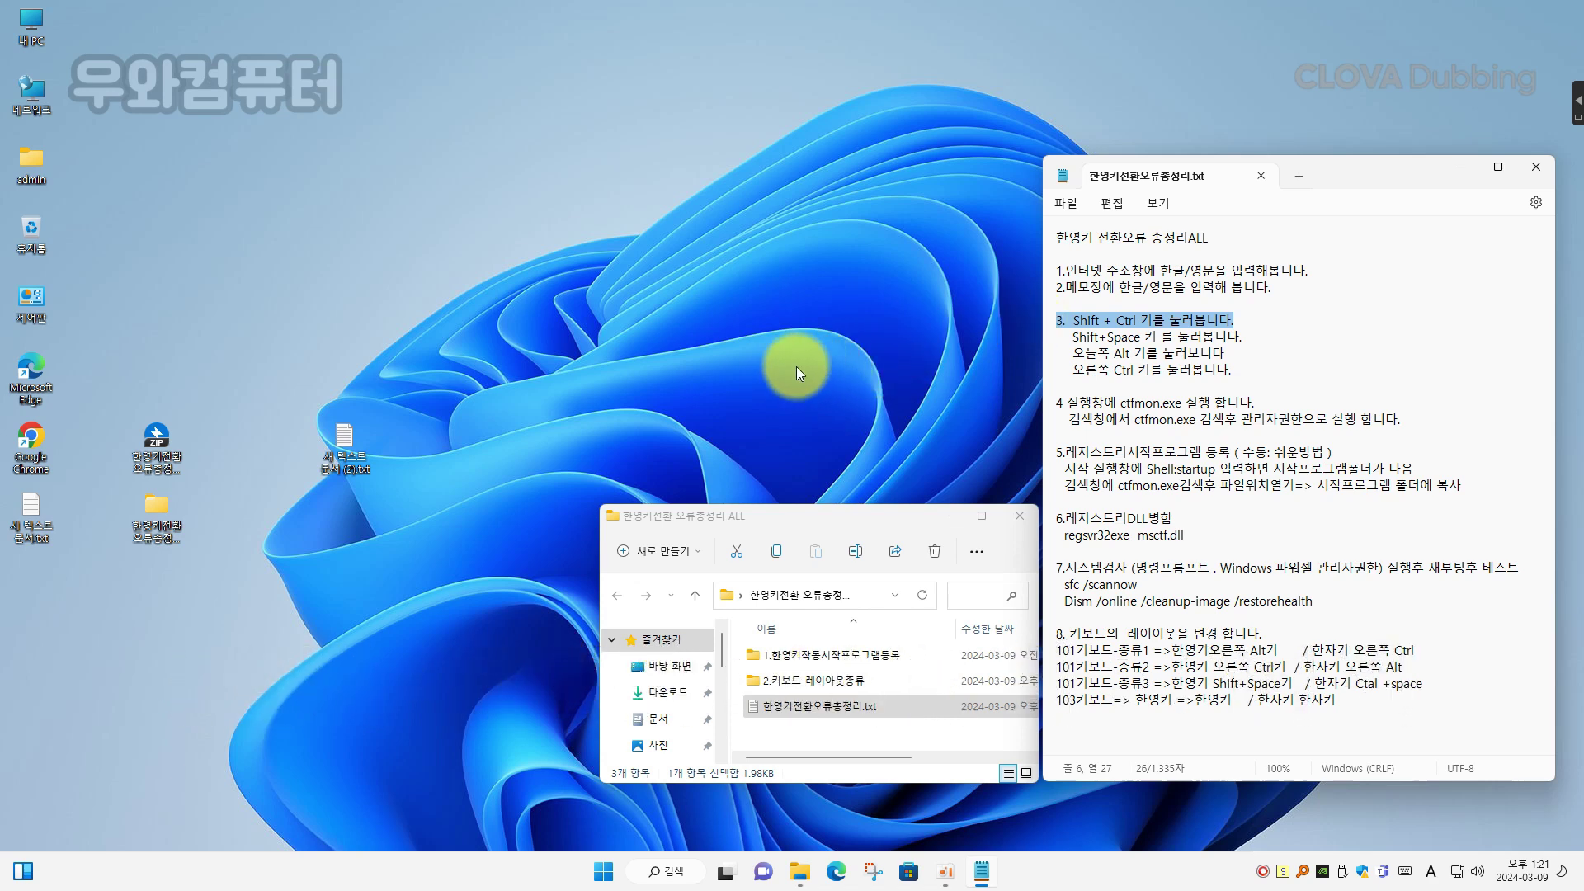
pyautogui.doubleClick(349, 447)
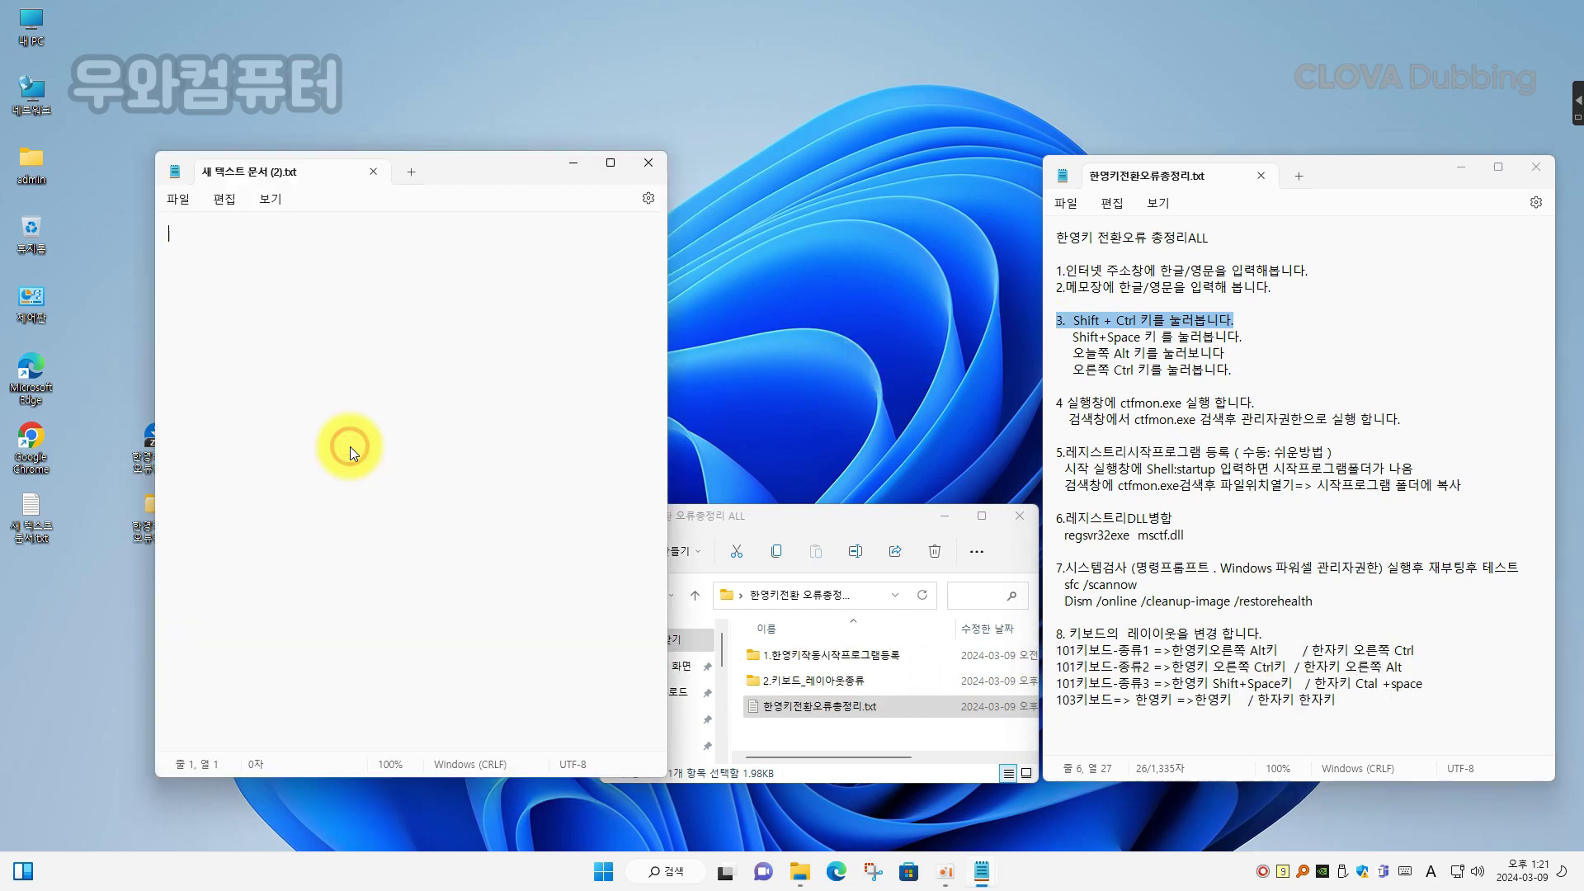
pyautogui.moveTo(480, 175); pyautogui.dragTo(732, 207)
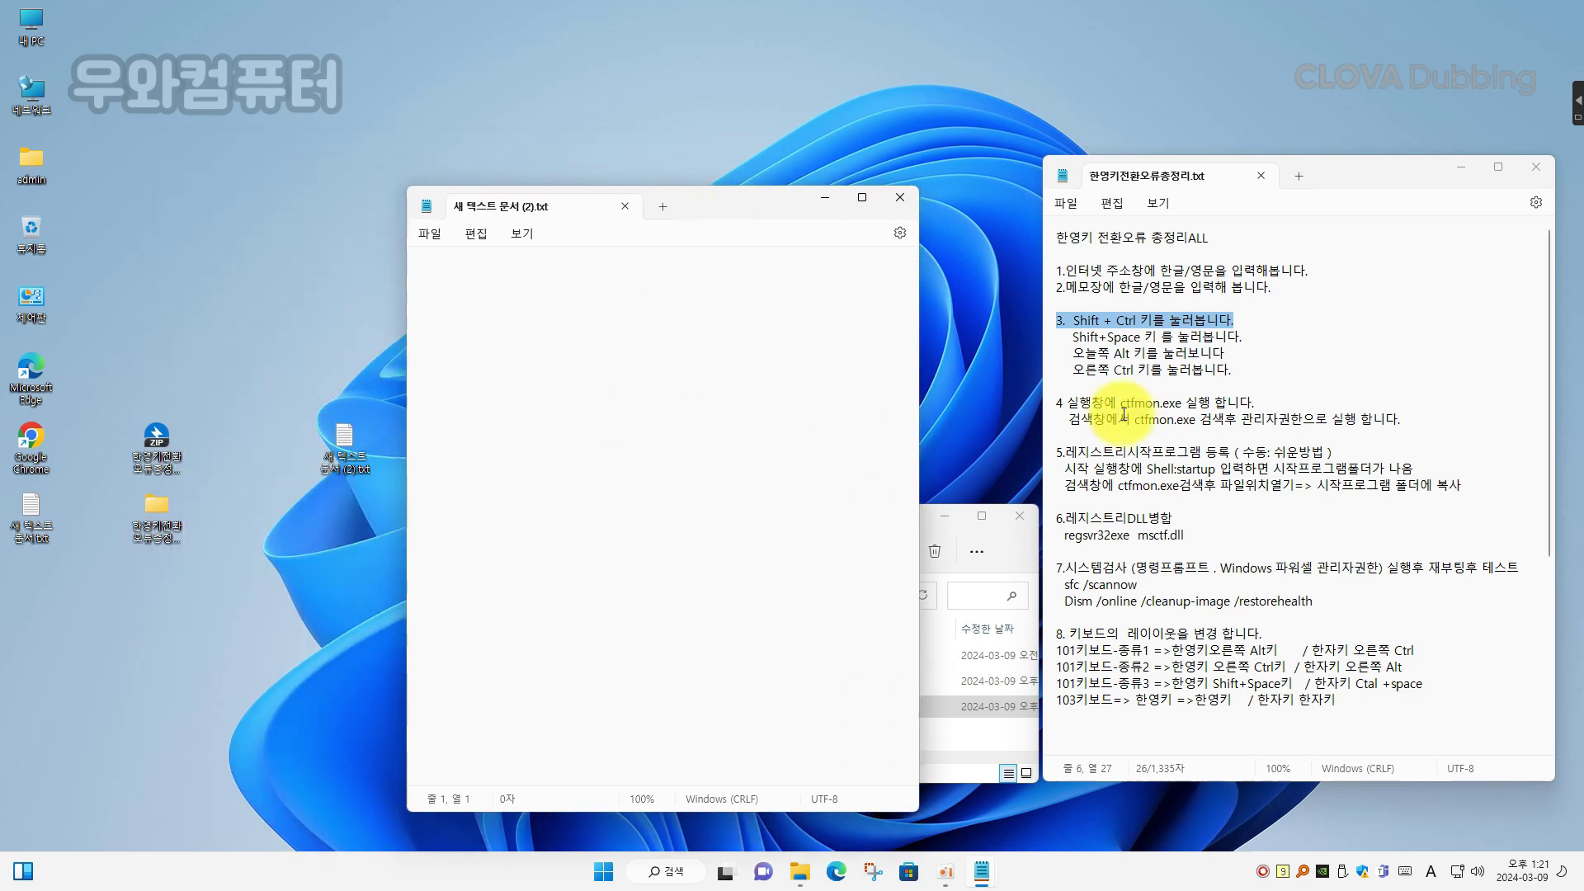
# Step: Highlight the guide's Shift+Space line and test that language toggle by entering 한글 and abcd in the blank document
pyautogui.click(1234, 360)
pyautogui.moveTo(1260, 335); pyautogui.dragTo(1043, 338)
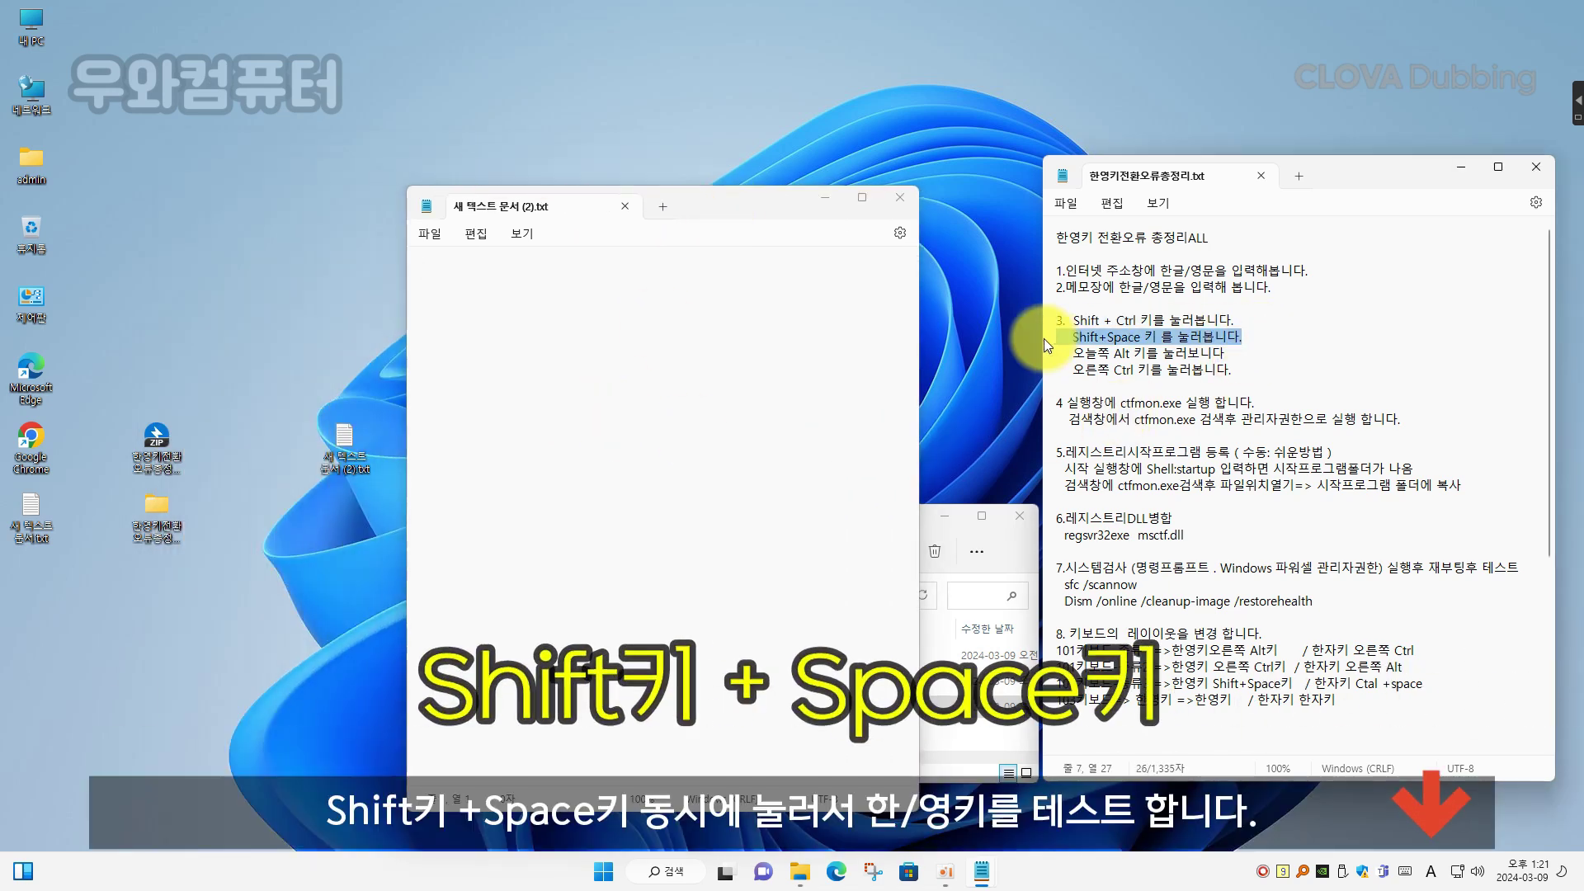
pyautogui.click(579, 460)
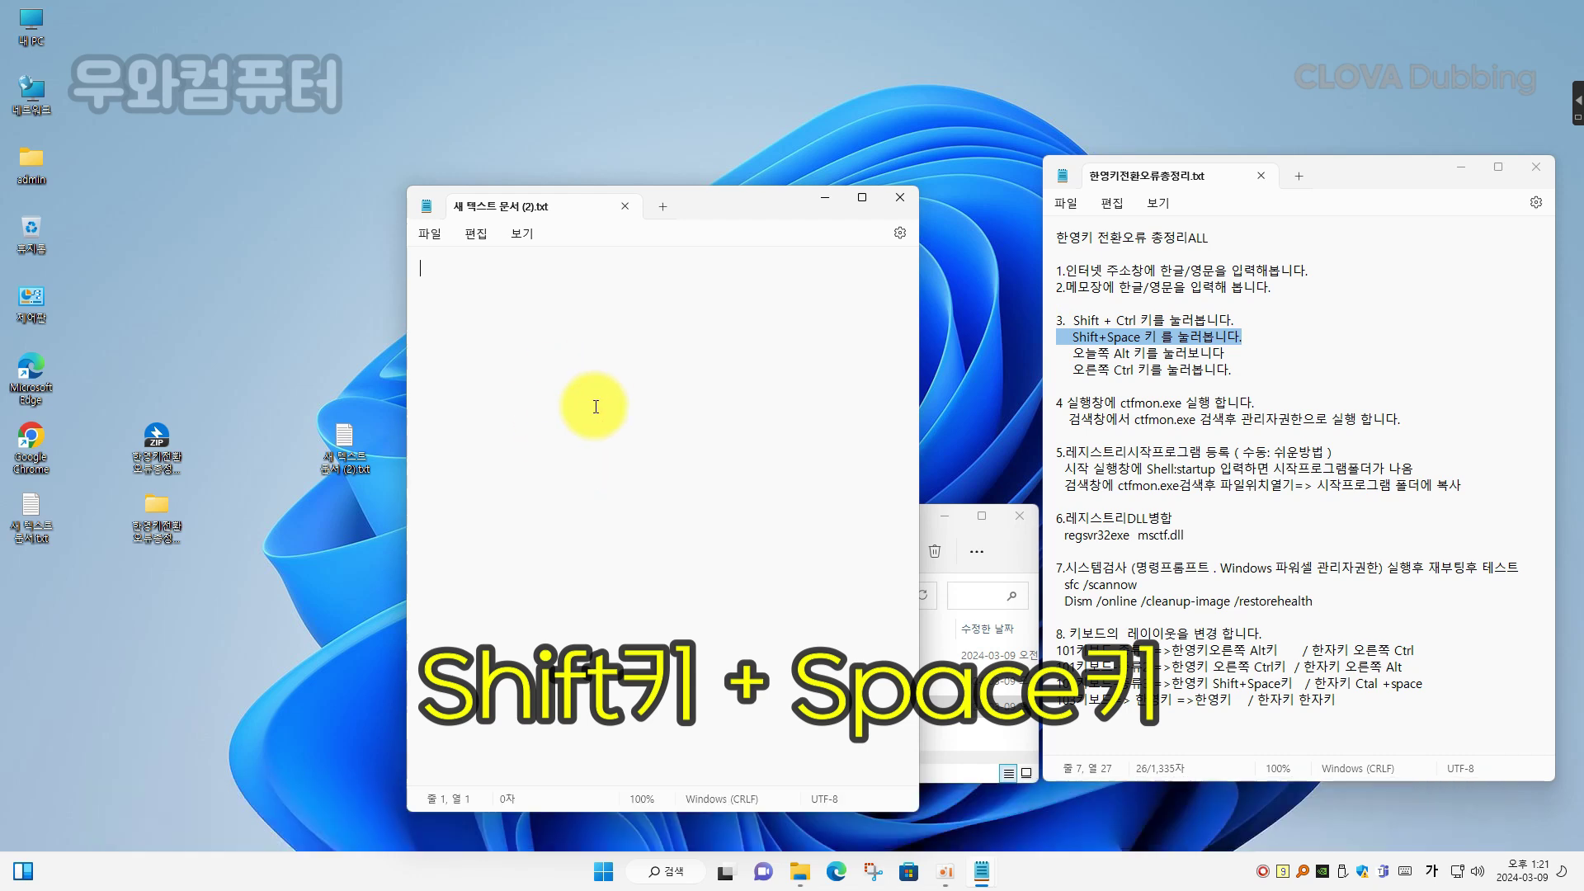
pyautogui.write('한글')
pyautogui.press('Return')
pyautogui.press('Return')
pyautogui.hotkey('shift', 'space')
pyautogui.write('abcd')
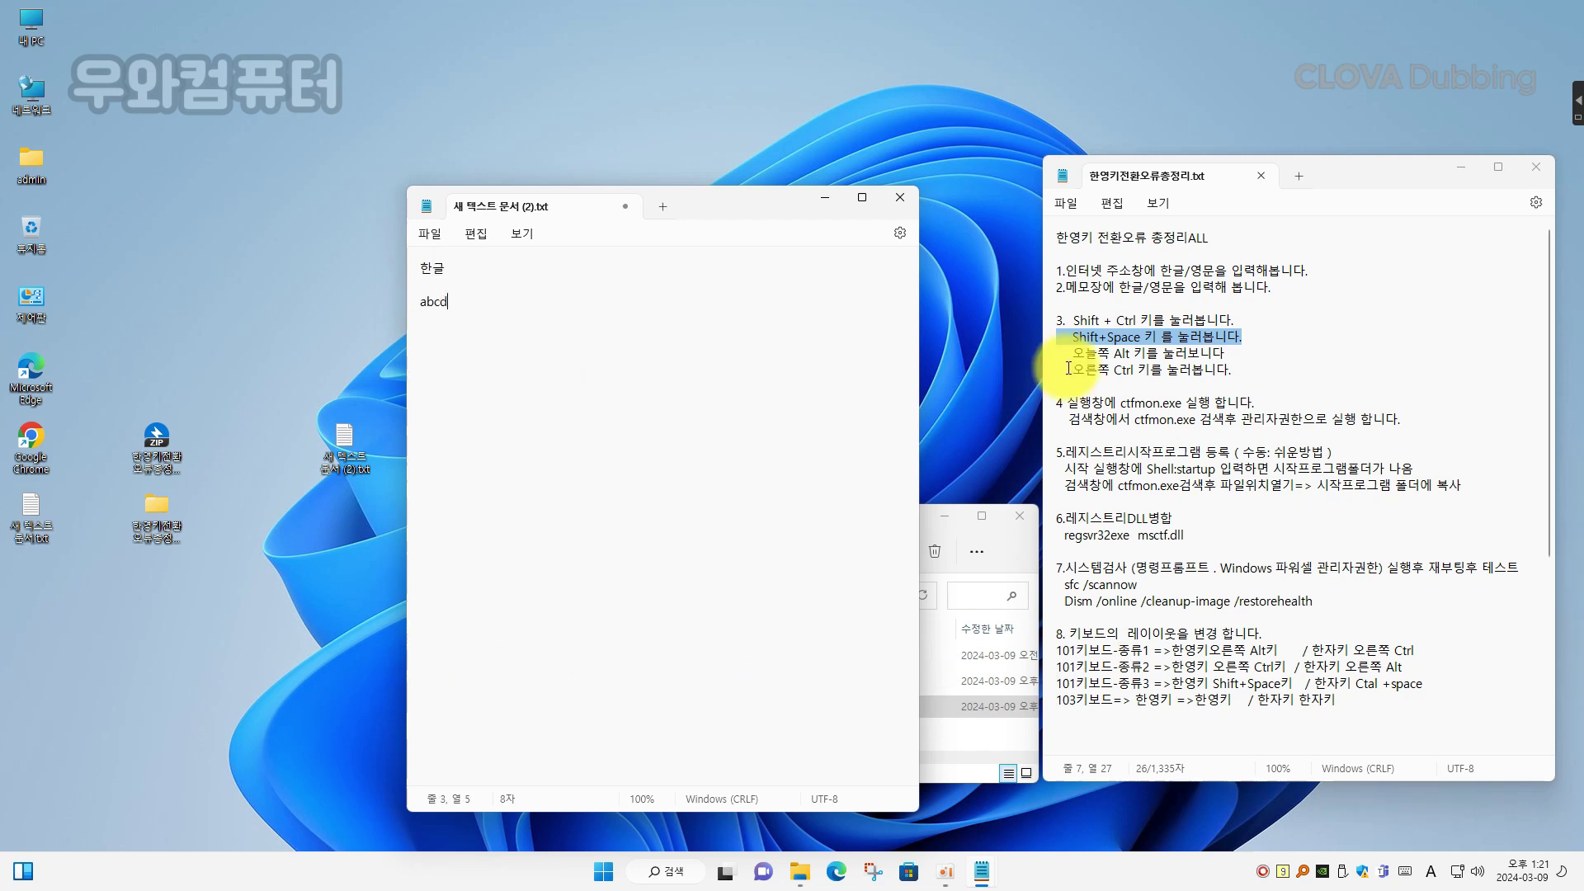
# Step: Highlight the guide's right Alt key line and test that toggle in the test document, checking its 한글 and abcd lines
pyautogui.click(1163, 369)
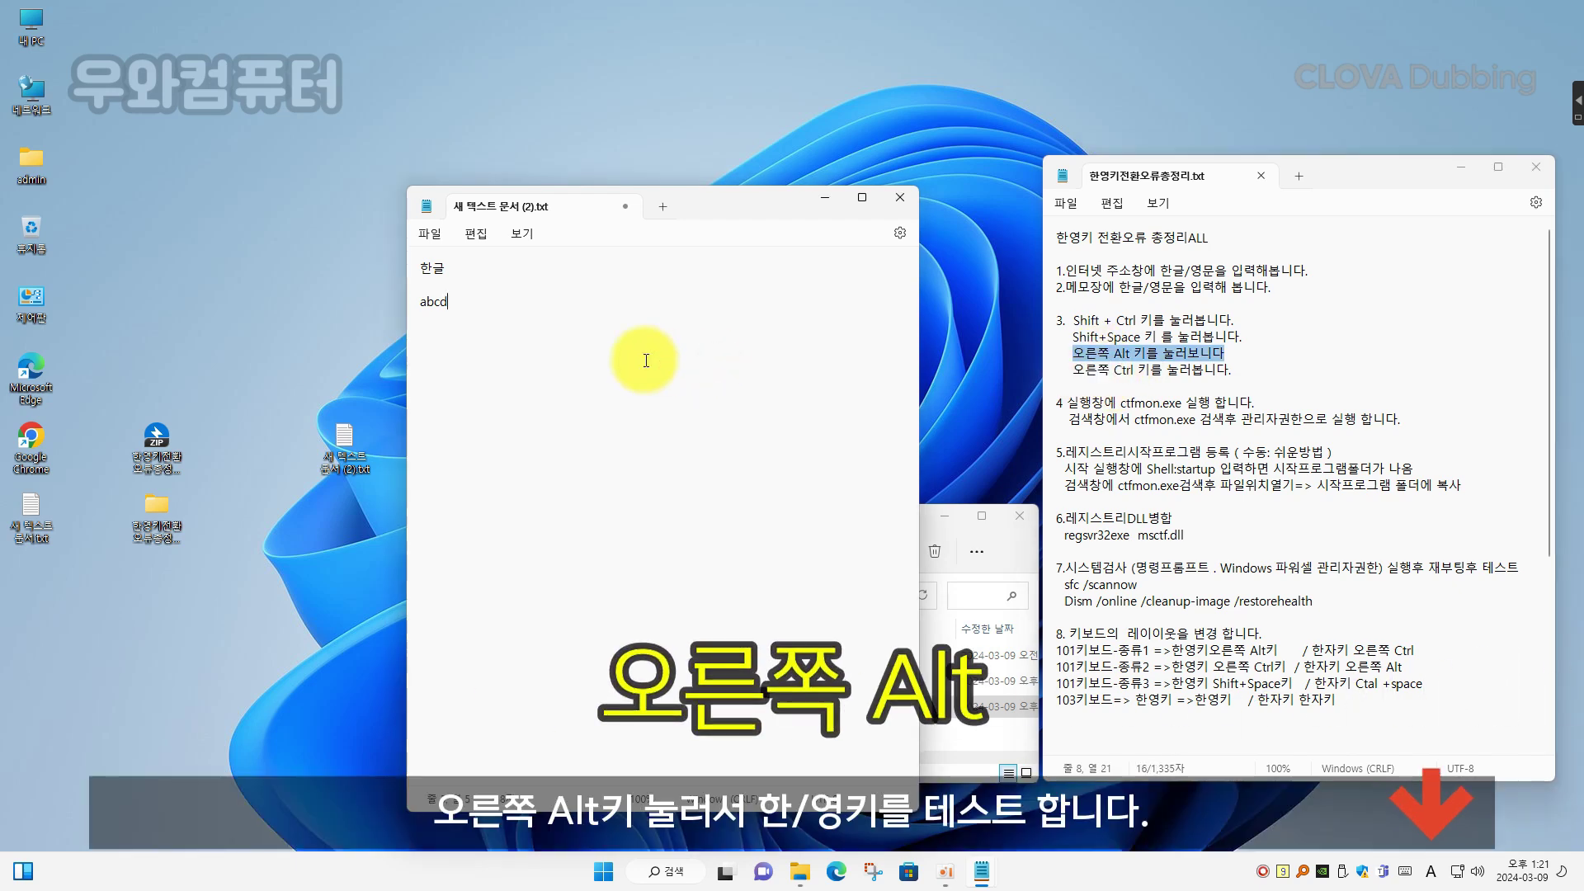
pyautogui.click(519, 269)
pyautogui.click(460, 266)
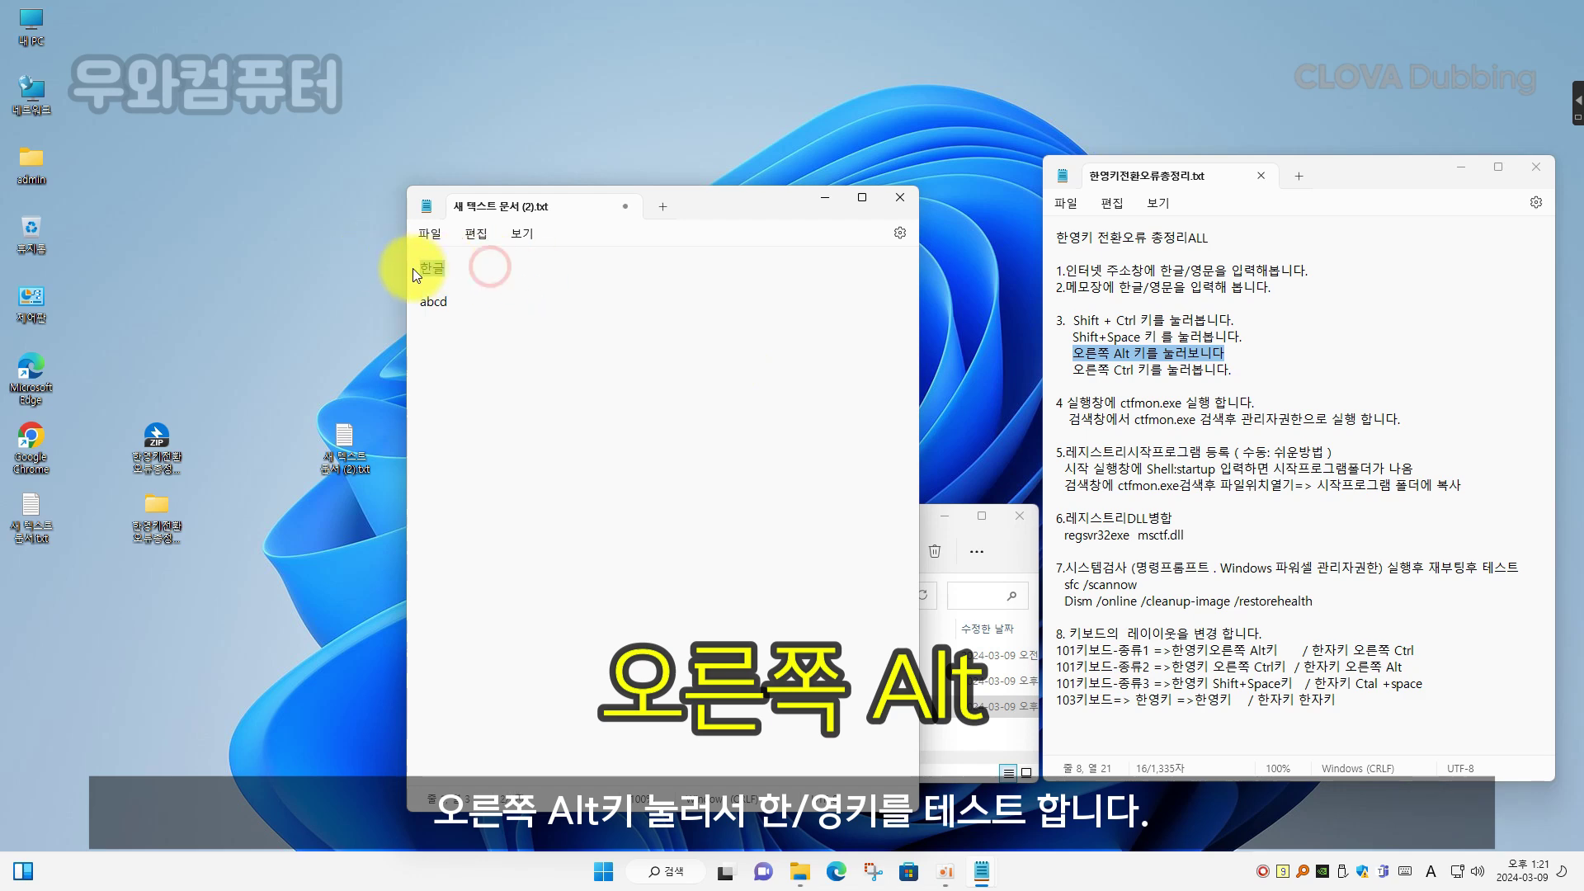
pyautogui.click(475, 271)
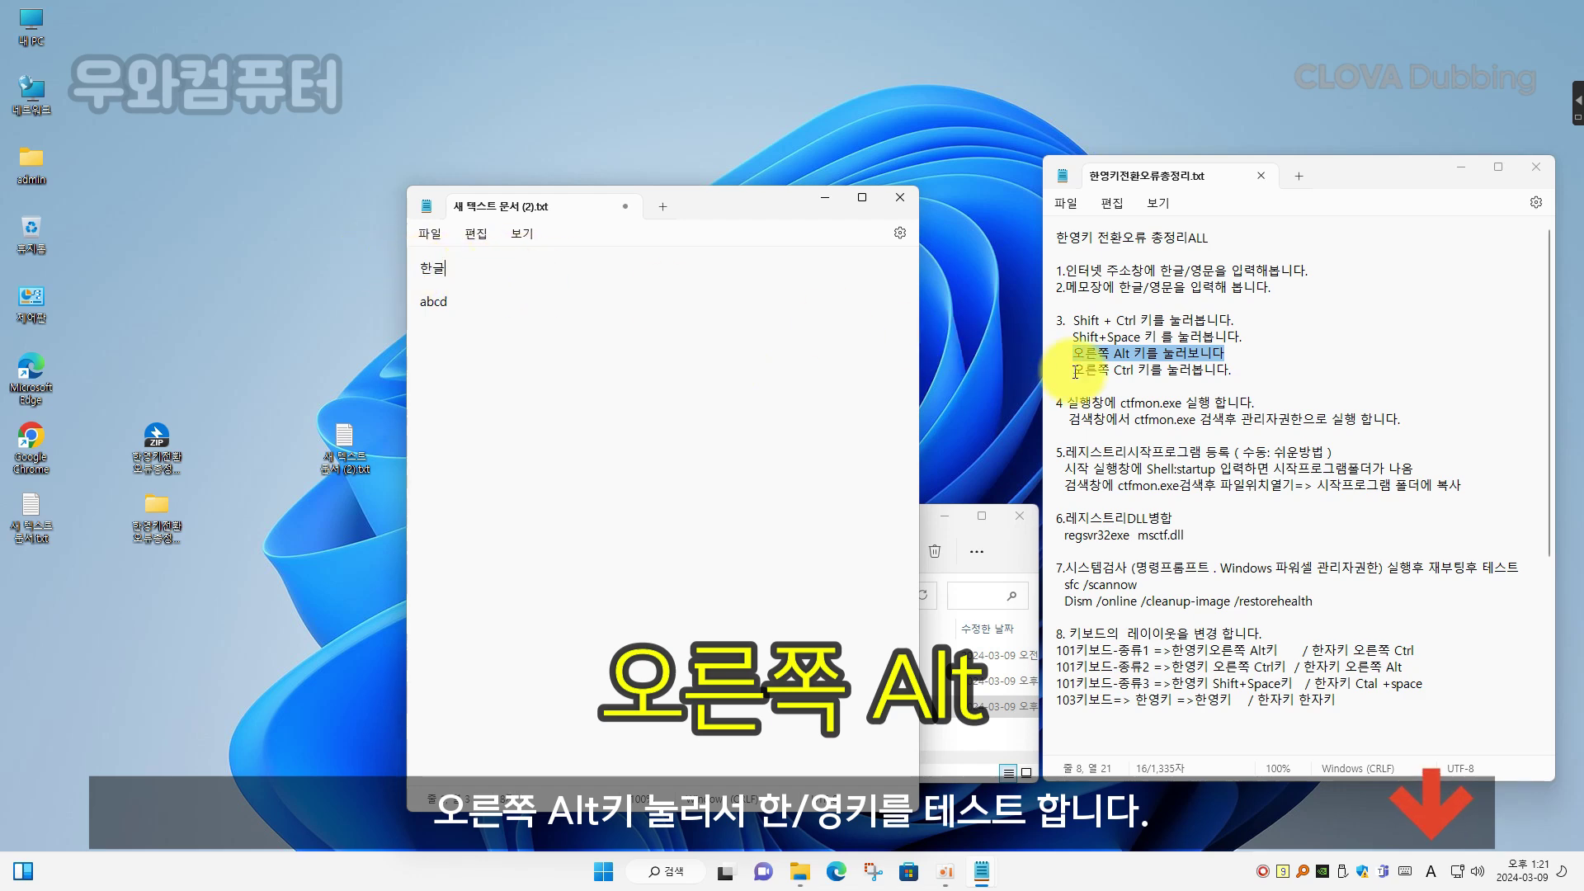
pyautogui.click(561, 302)
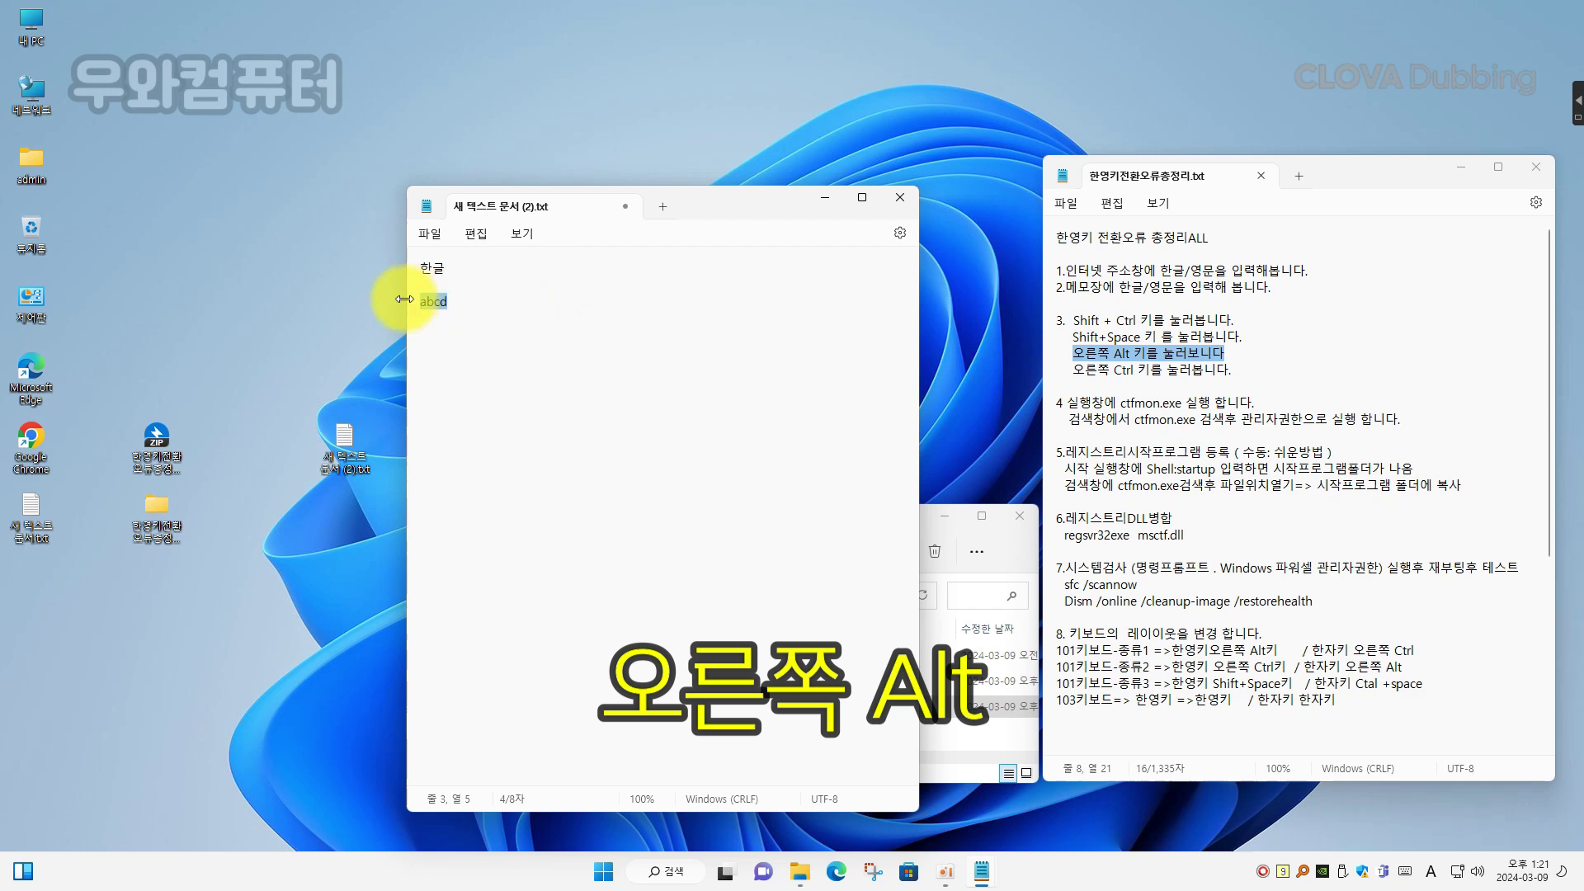
pyautogui.click(549, 325)
# Step: Highlight the guide's right Ctrl key line and test that language toggle in 새 텍스트 문서 (2).txt
pyautogui.click(1170, 416)
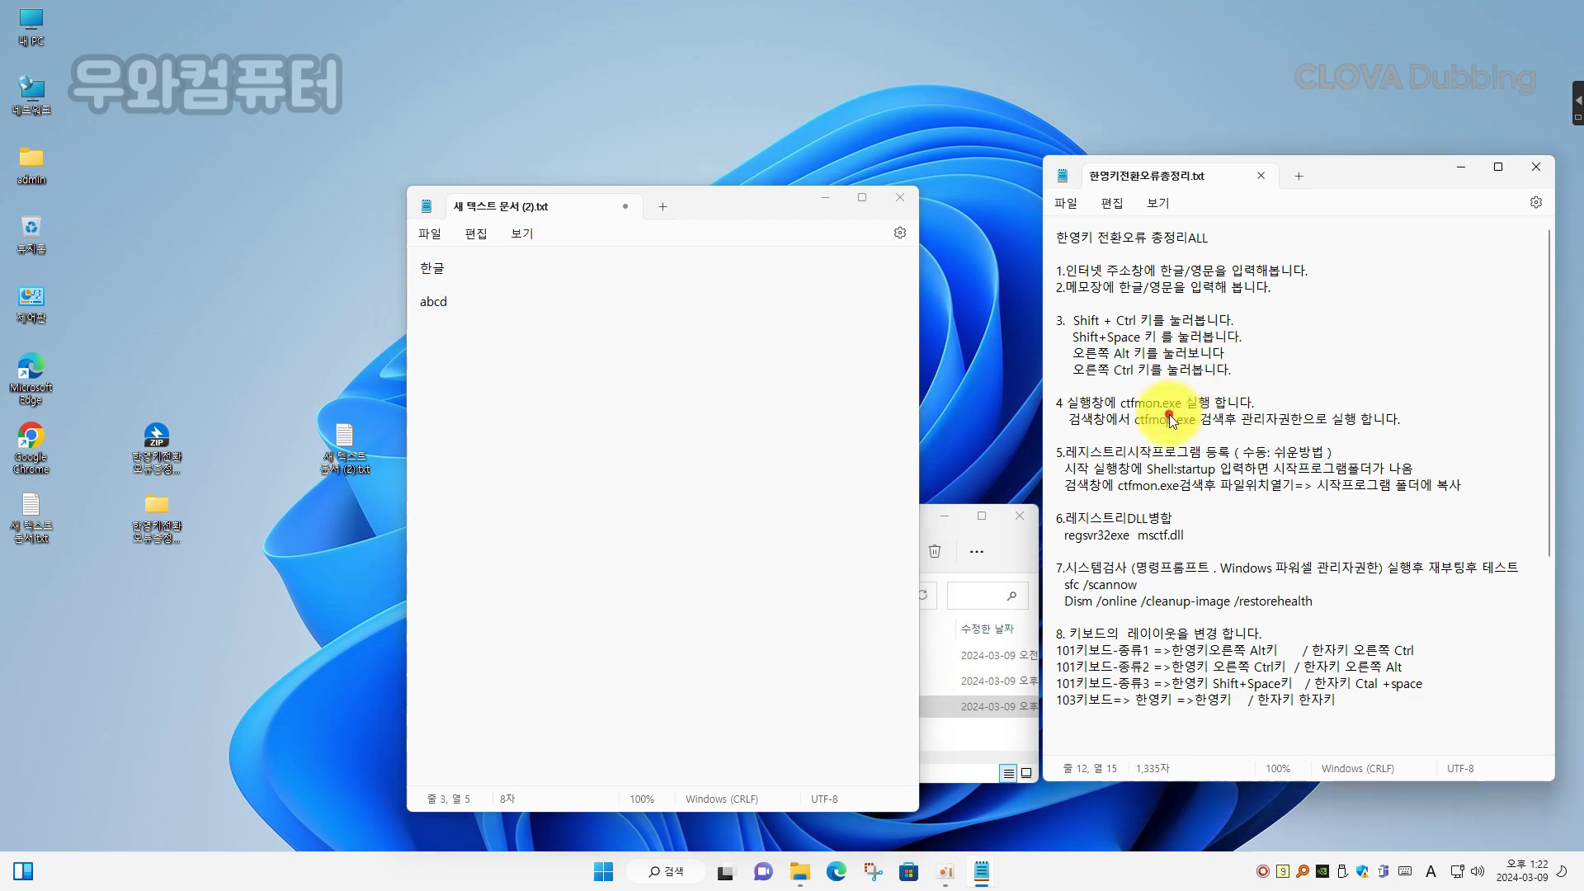
pyautogui.moveTo(1232, 370); pyautogui.dragTo(1074, 372)
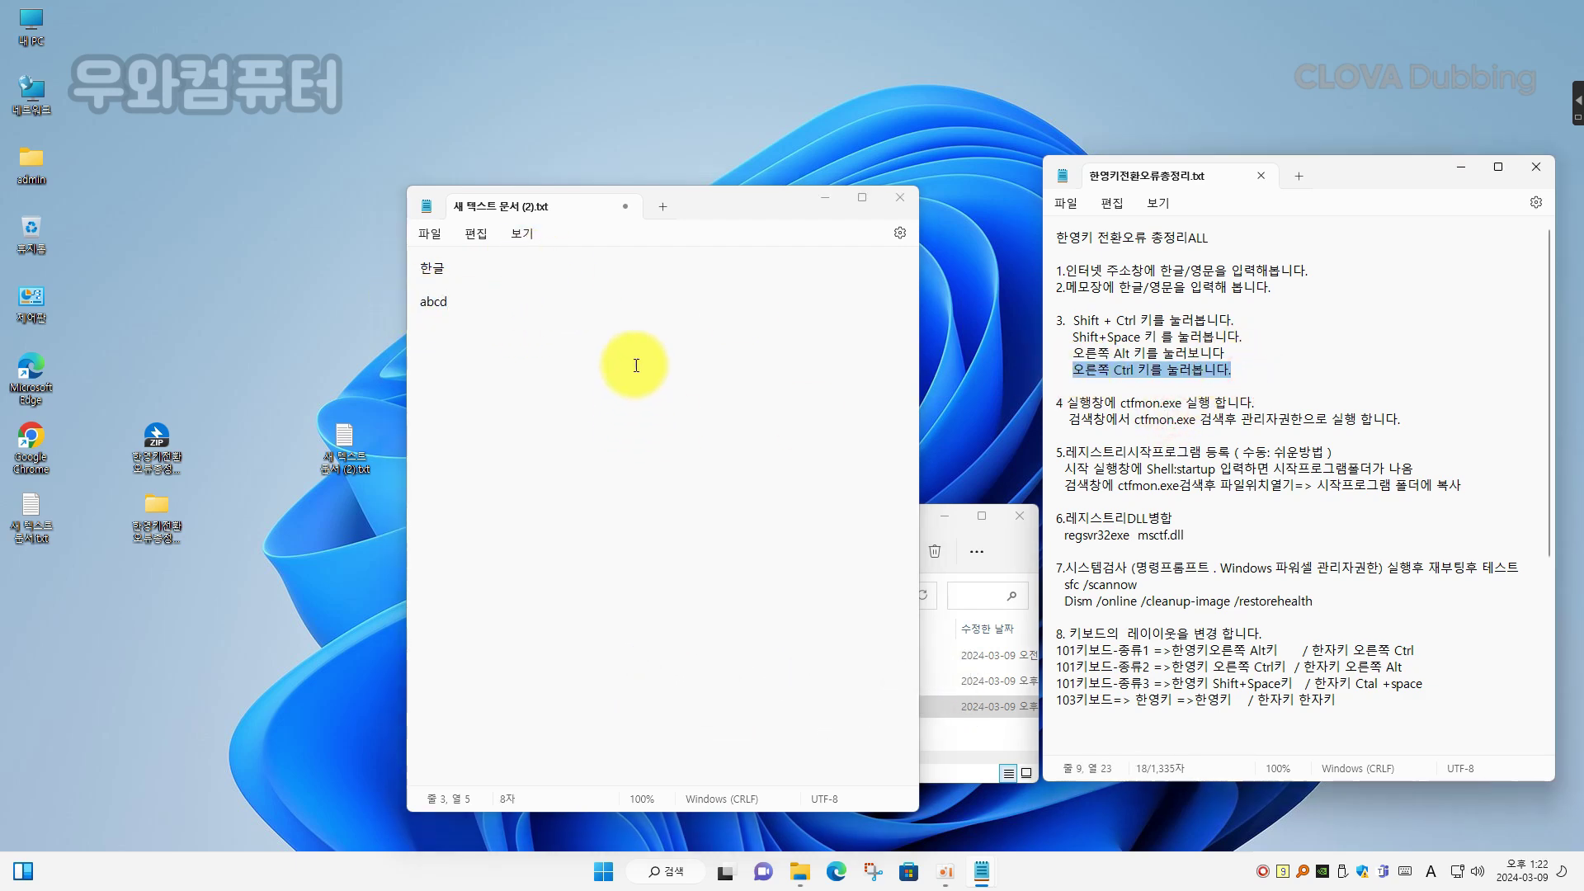
pyautogui.click(639, 346)
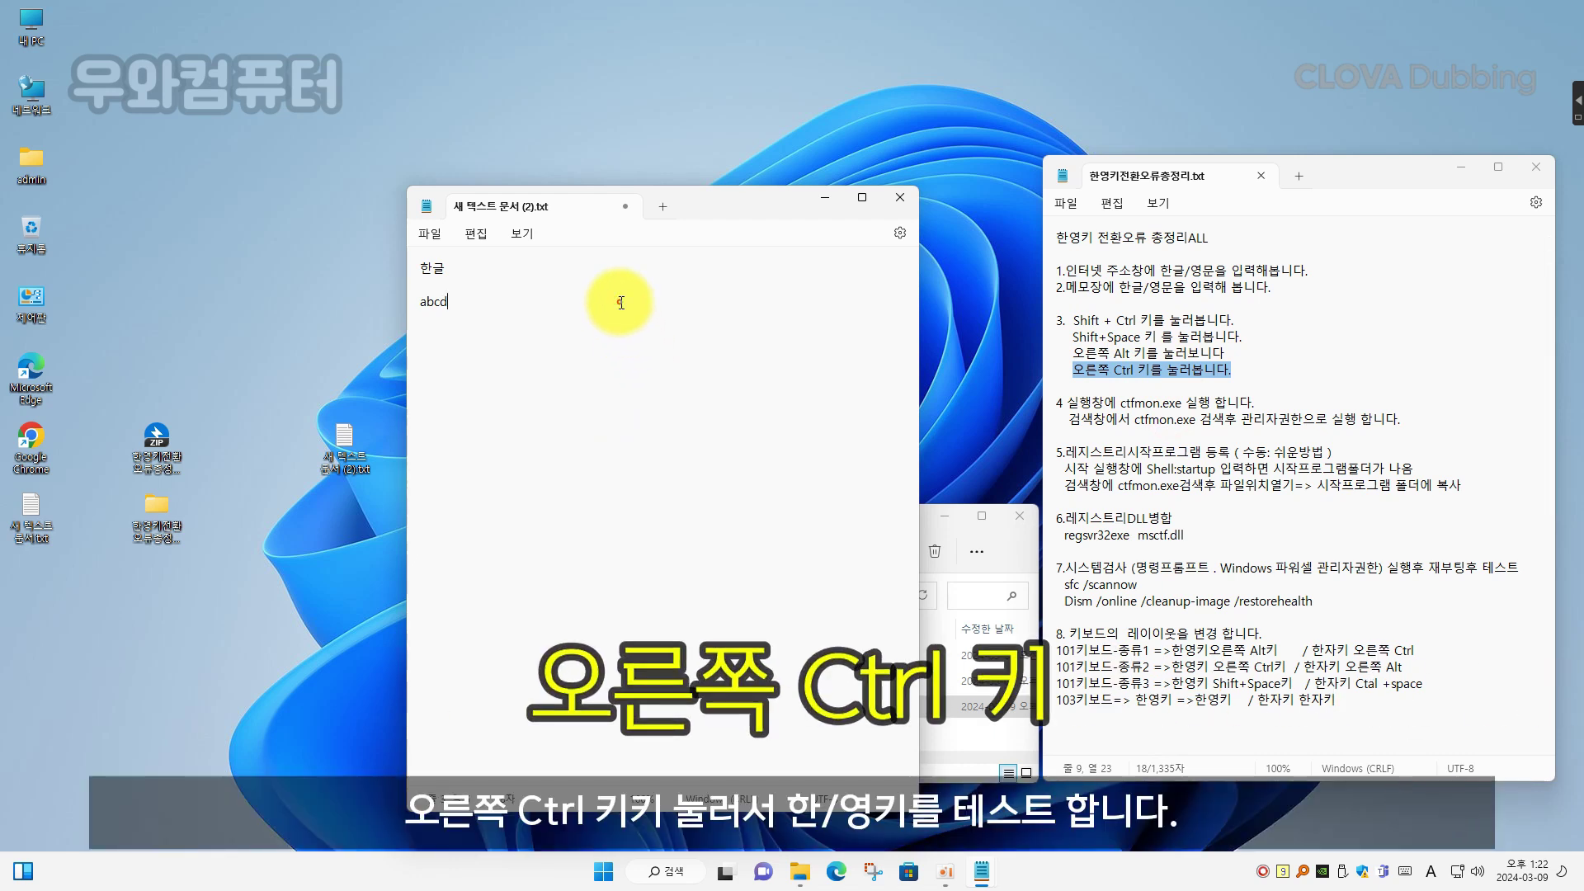
pyautogui.click(564, 253)
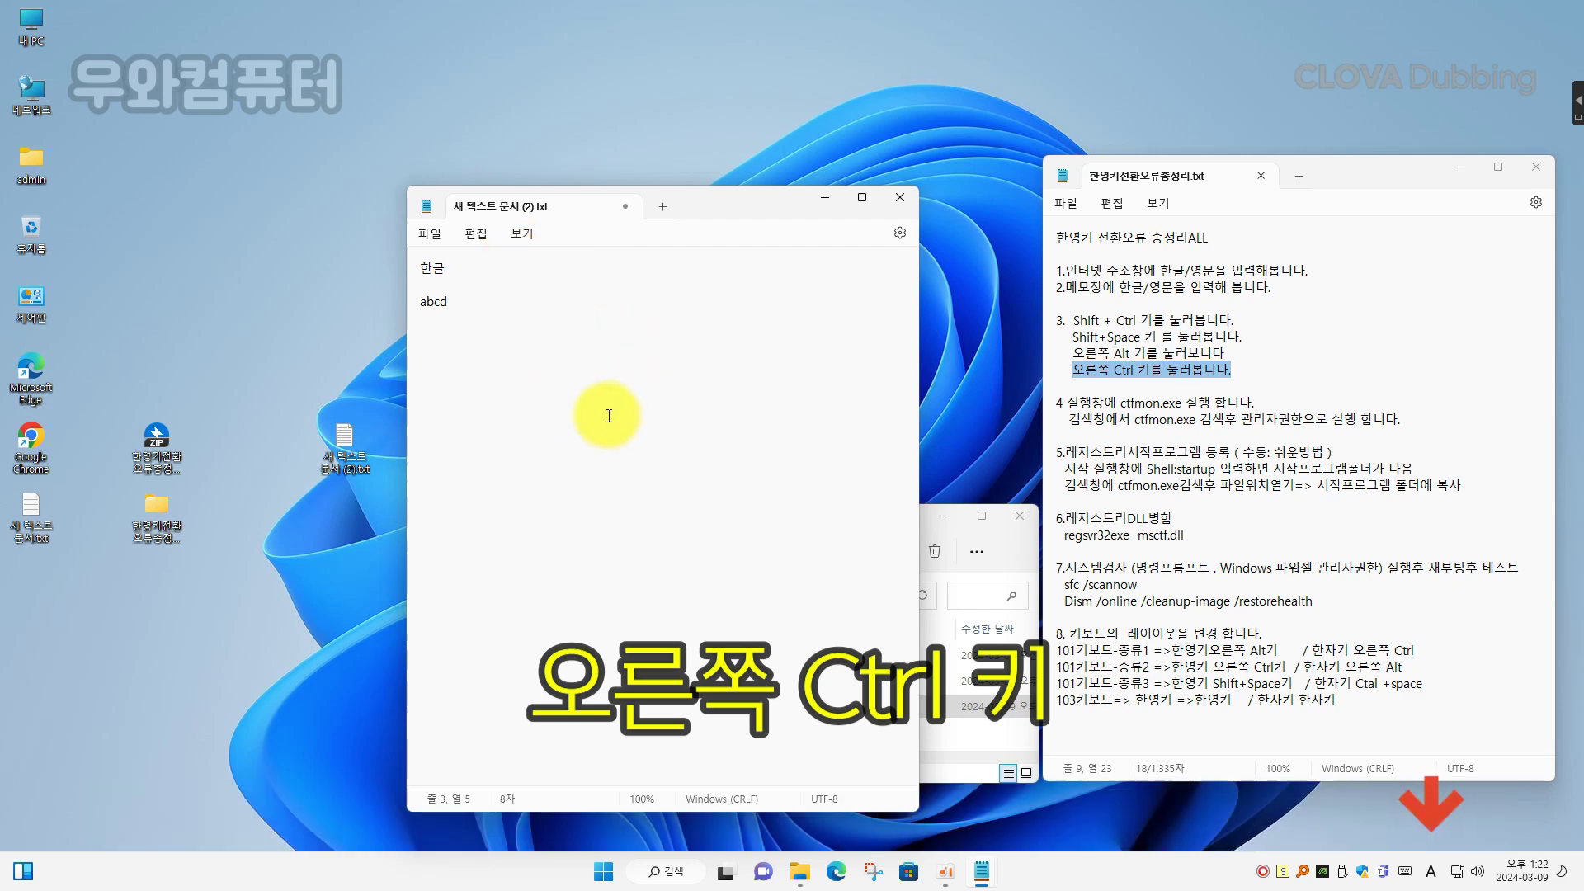
# Step: Clear the highlight in the guide and close 새 텍스트 문서 (2).txt without saving its changes
pyautogui.click(1221, 386)
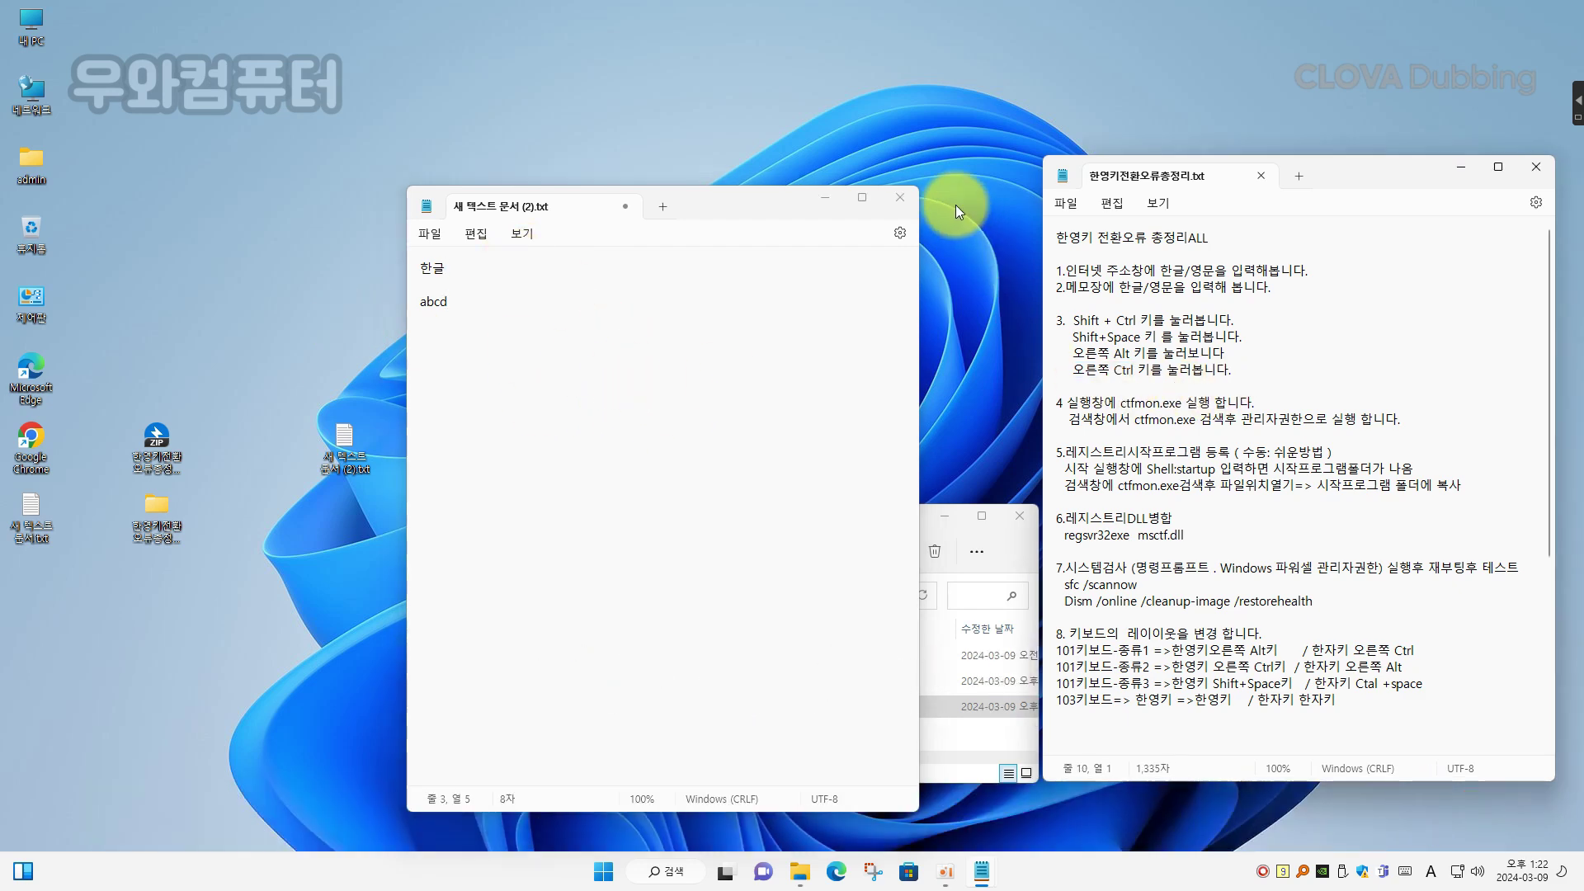
pyautogui.click(895, 197)
pyautogui.click(683, 553)
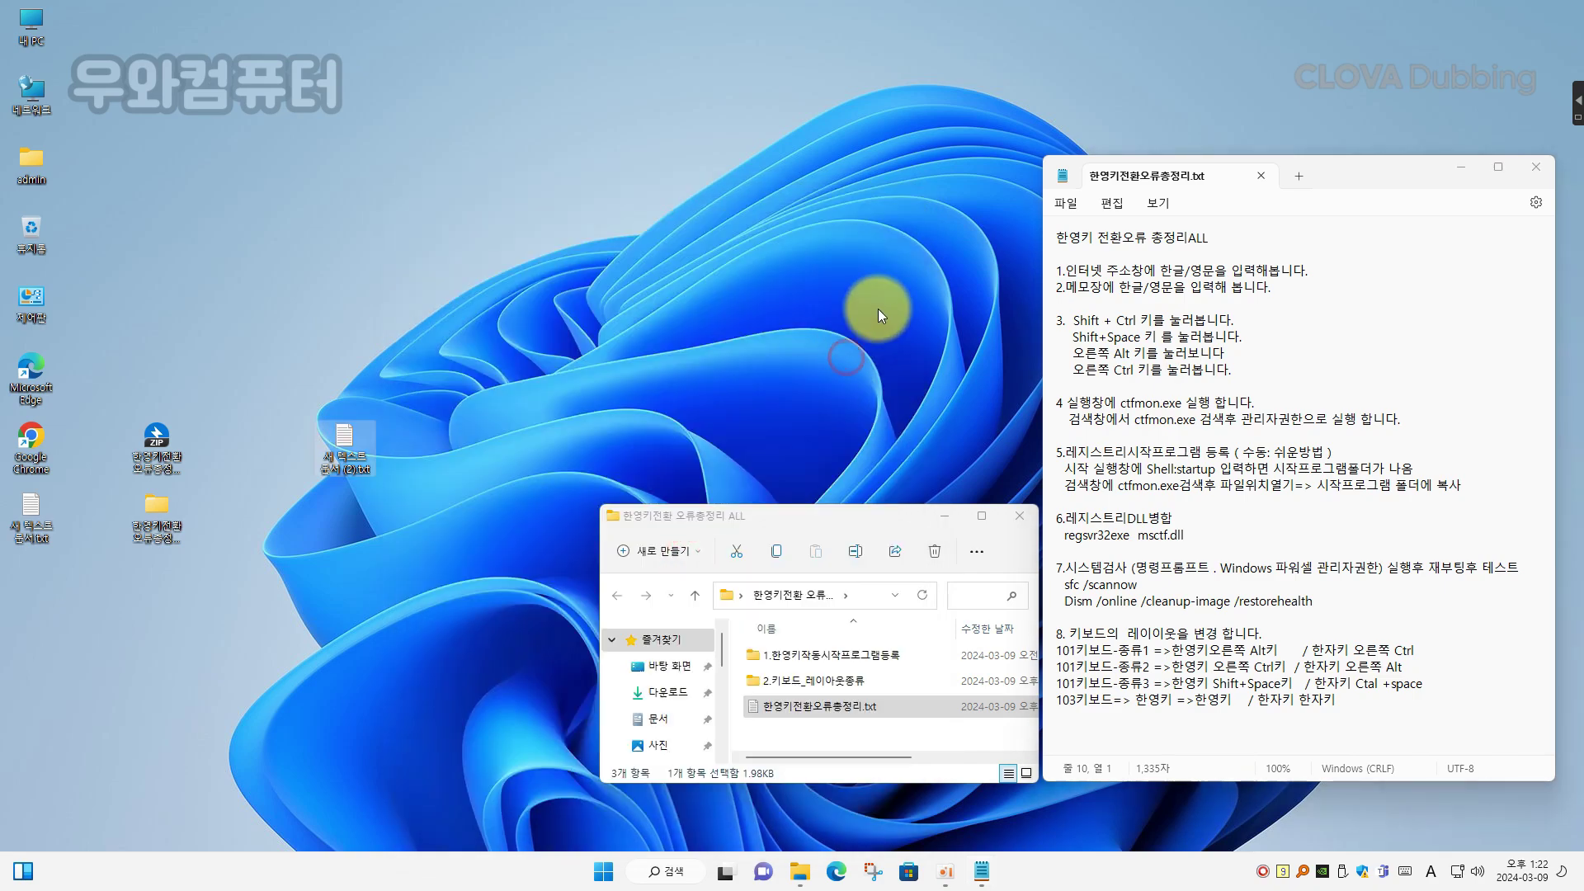
# Step: Open the Windows Run dialog for item 4 of the guide
pyautogui.click(1281, 347)
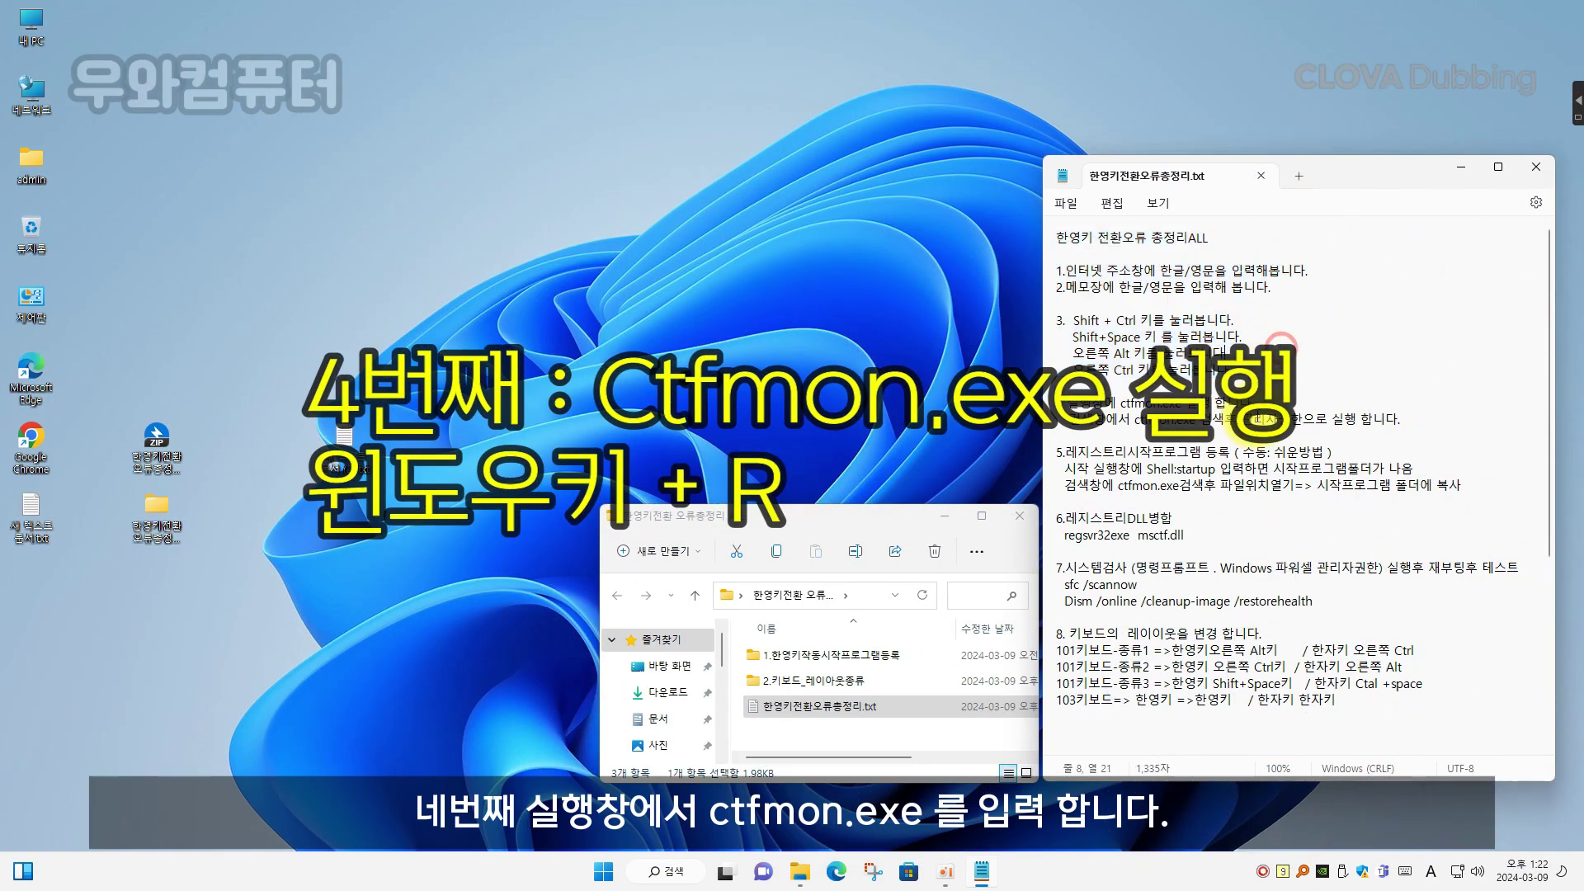
pyautogui.rightClick(603, 877)
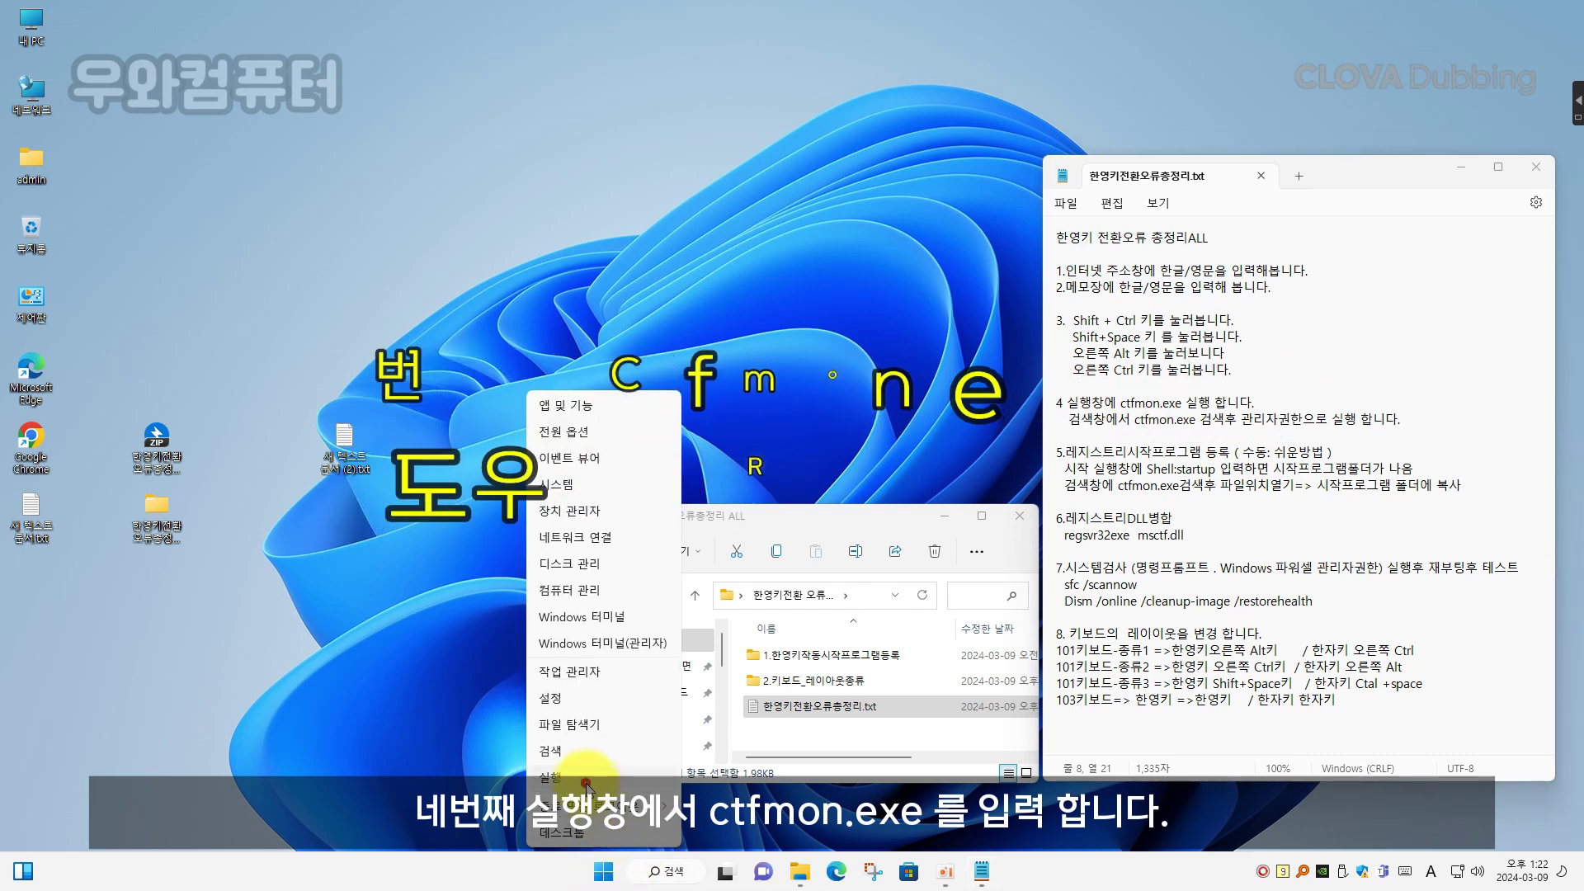
pyautogui.click(584, 778)
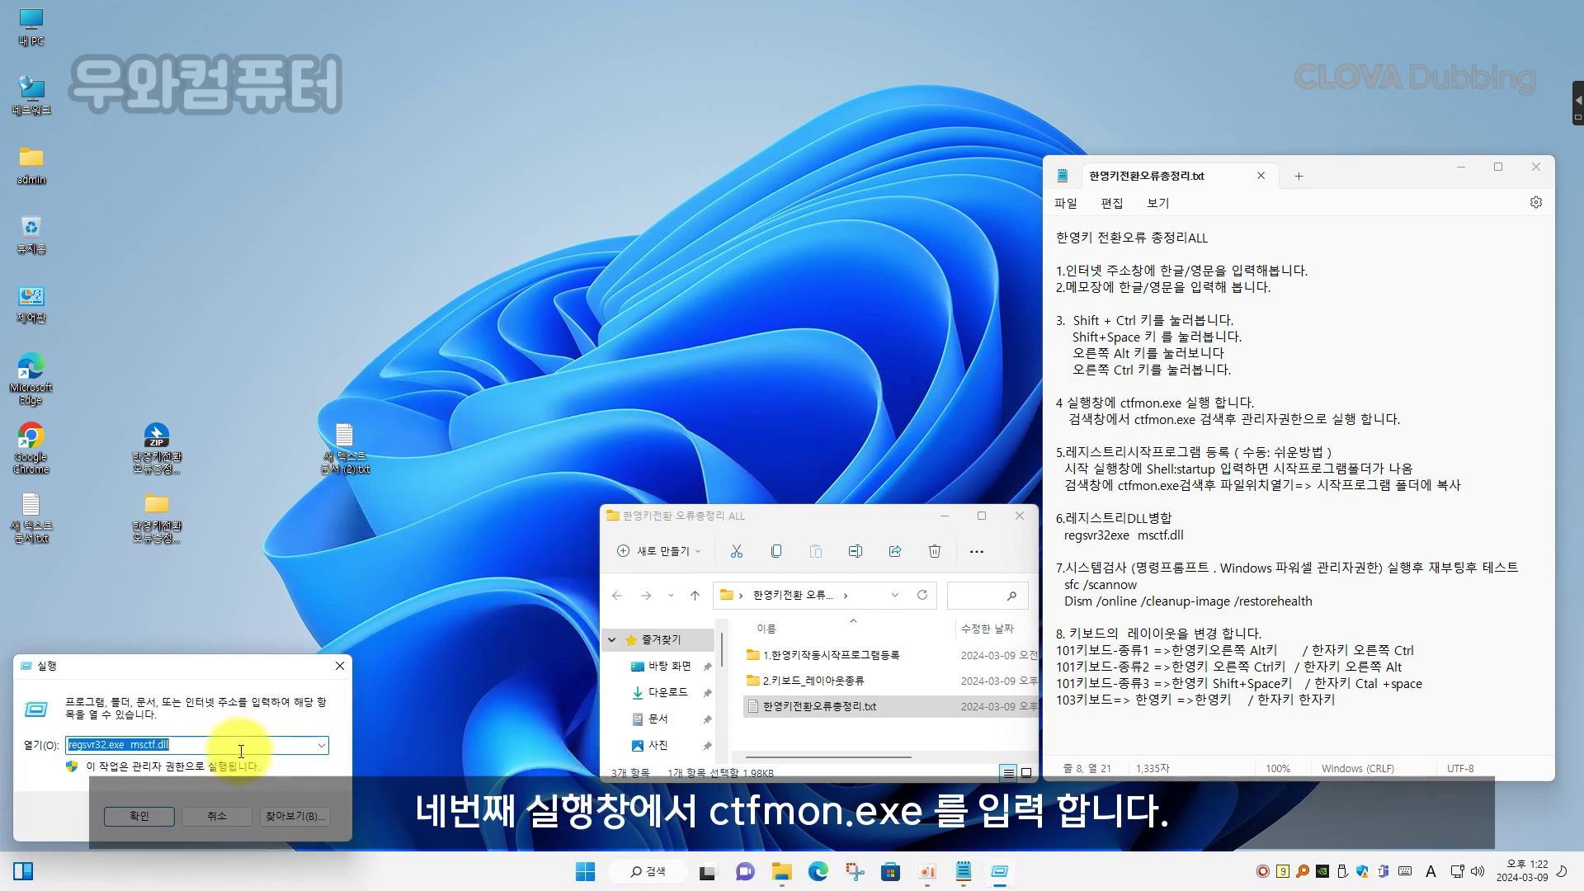
pyautogui.write('ct')
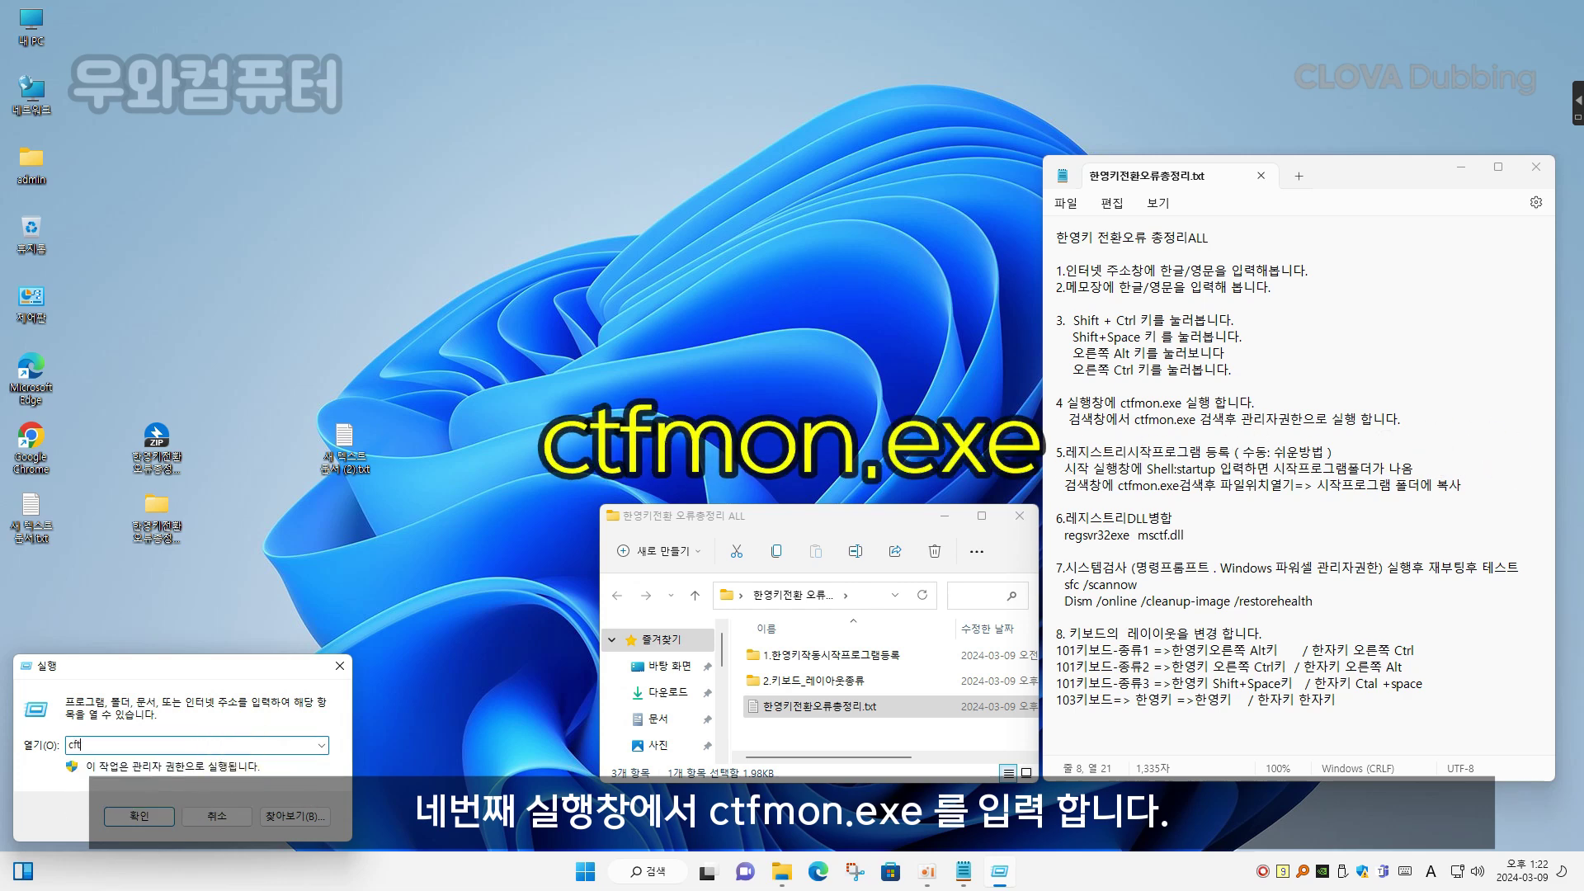
pyautogui.write('fmon.ex')
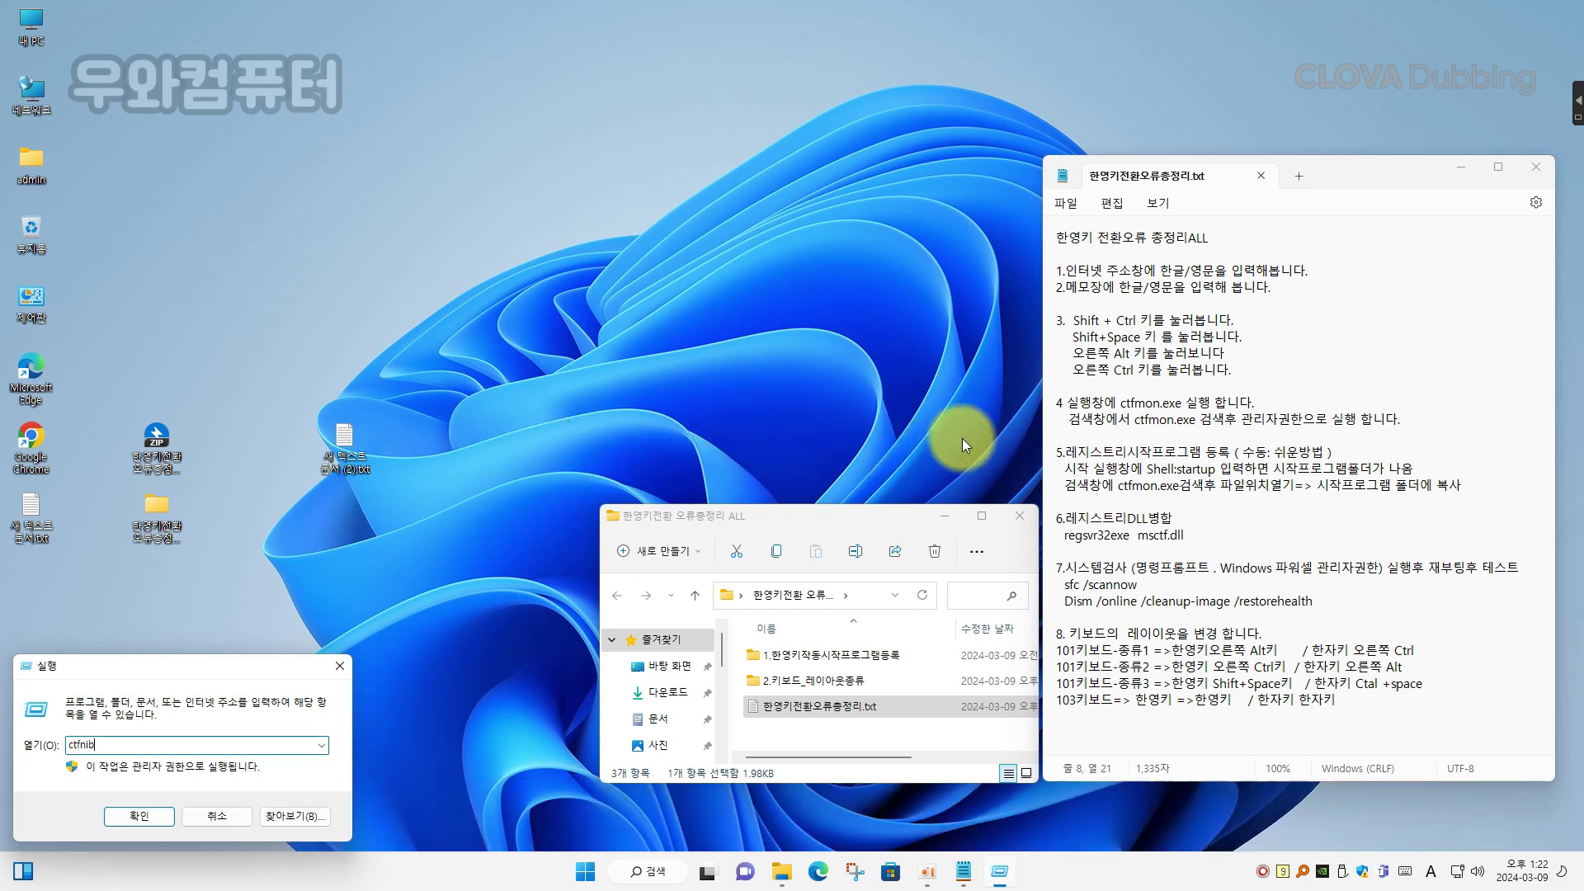
pyautogui.press('BackSpace')
pyautogui.press('BackSpace')
pyautogui.press('BackSpace')
pyautogui.press('BackSpace')
pyautogui.press('BackSpace')
pyautogui.press('BackSpace')
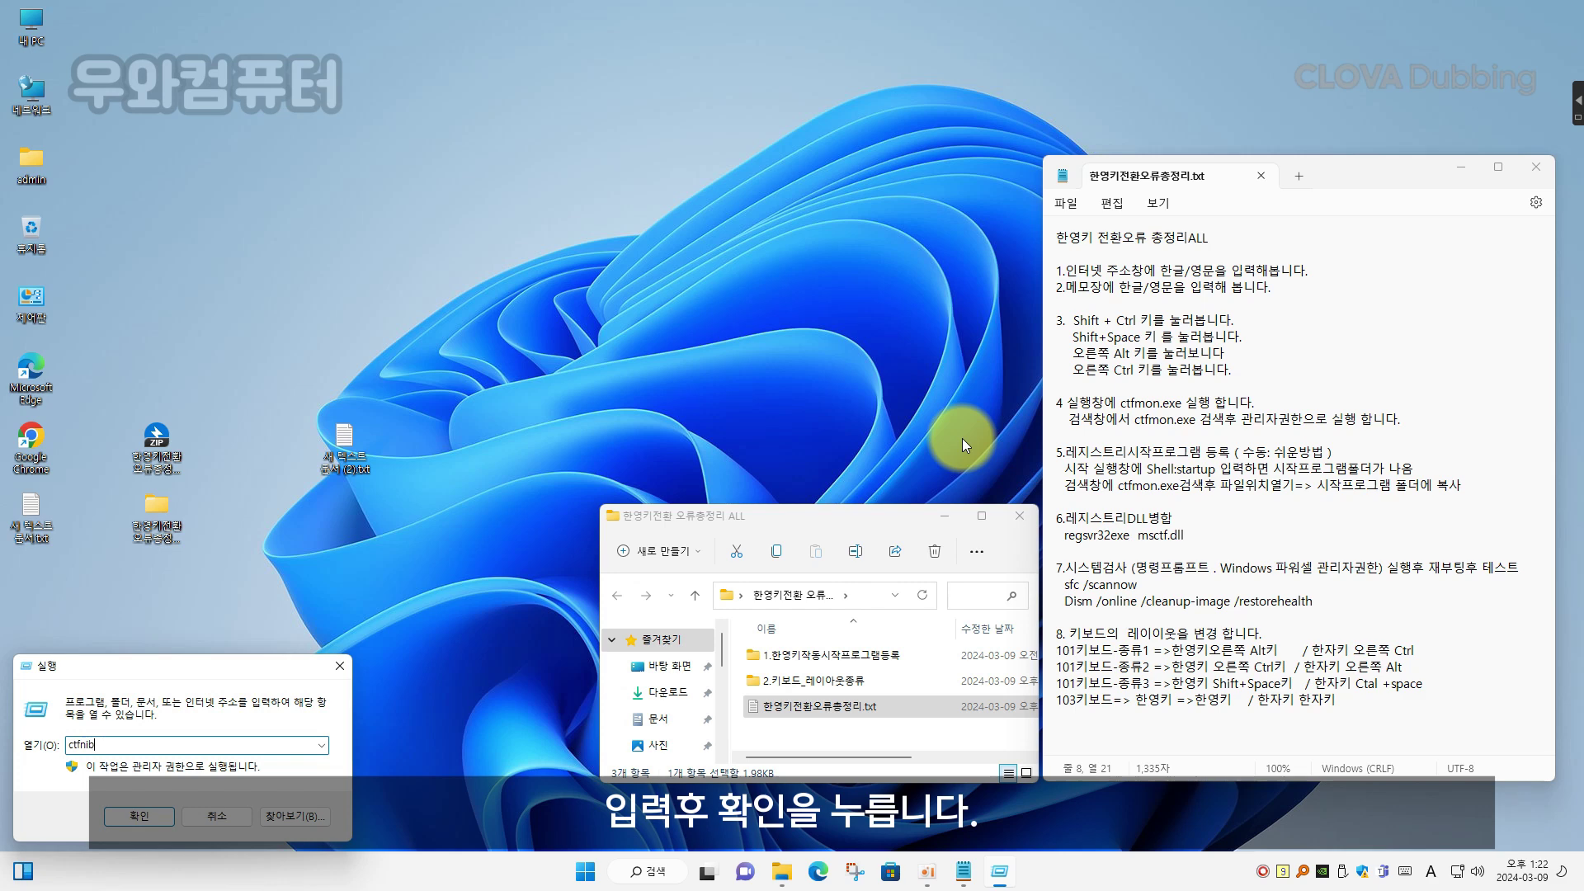
# Step: Execute ctfmon.exe from the Run dialog
pyautogui.write('c')
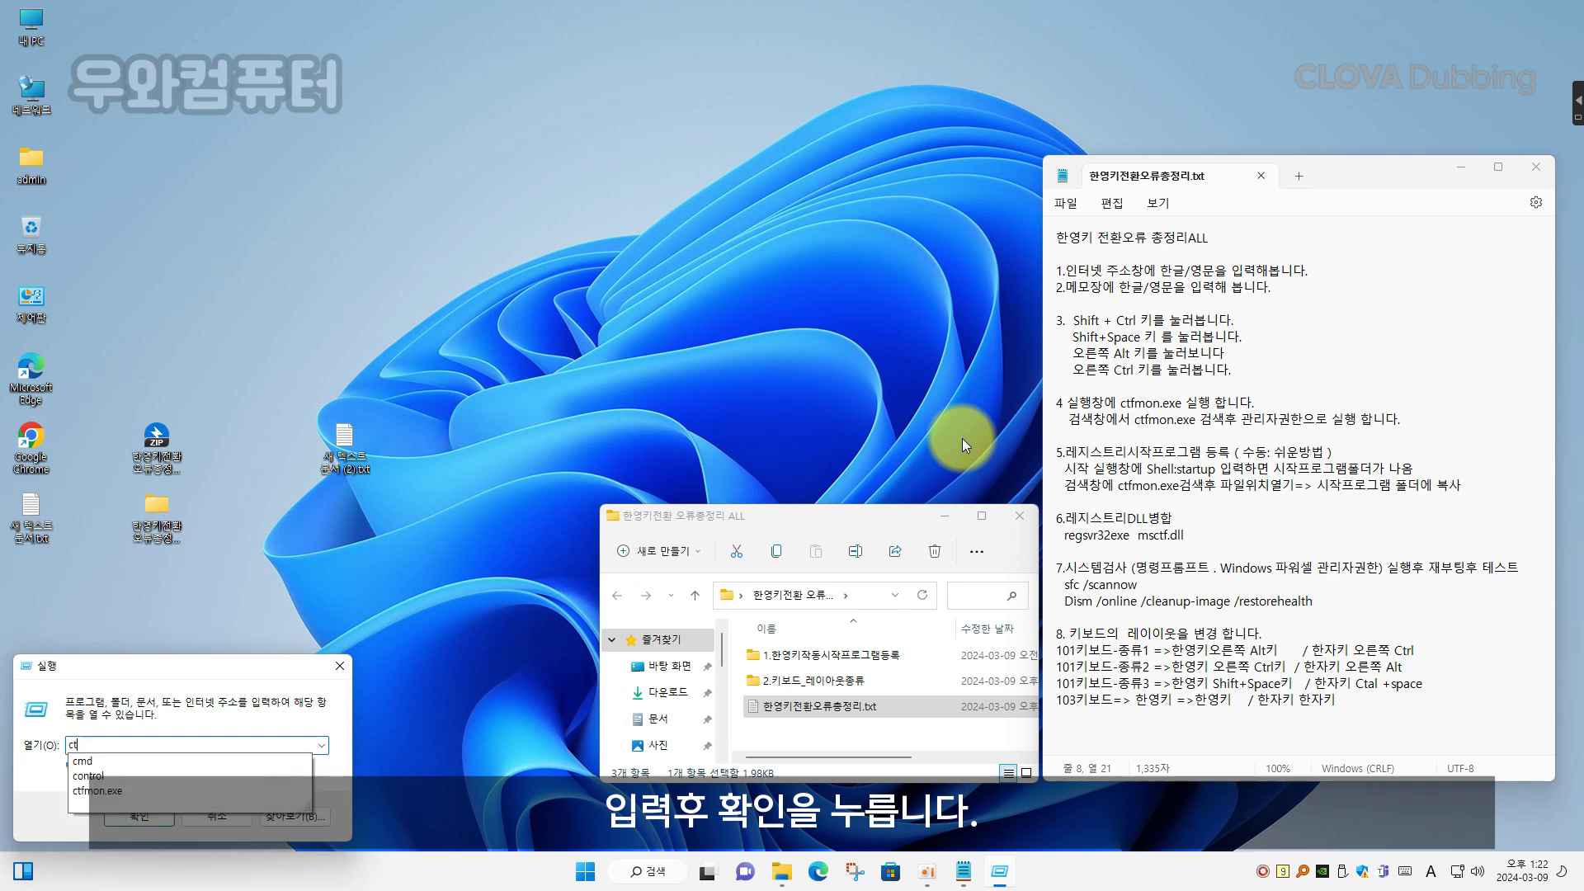
pyautogui.write('tfm')
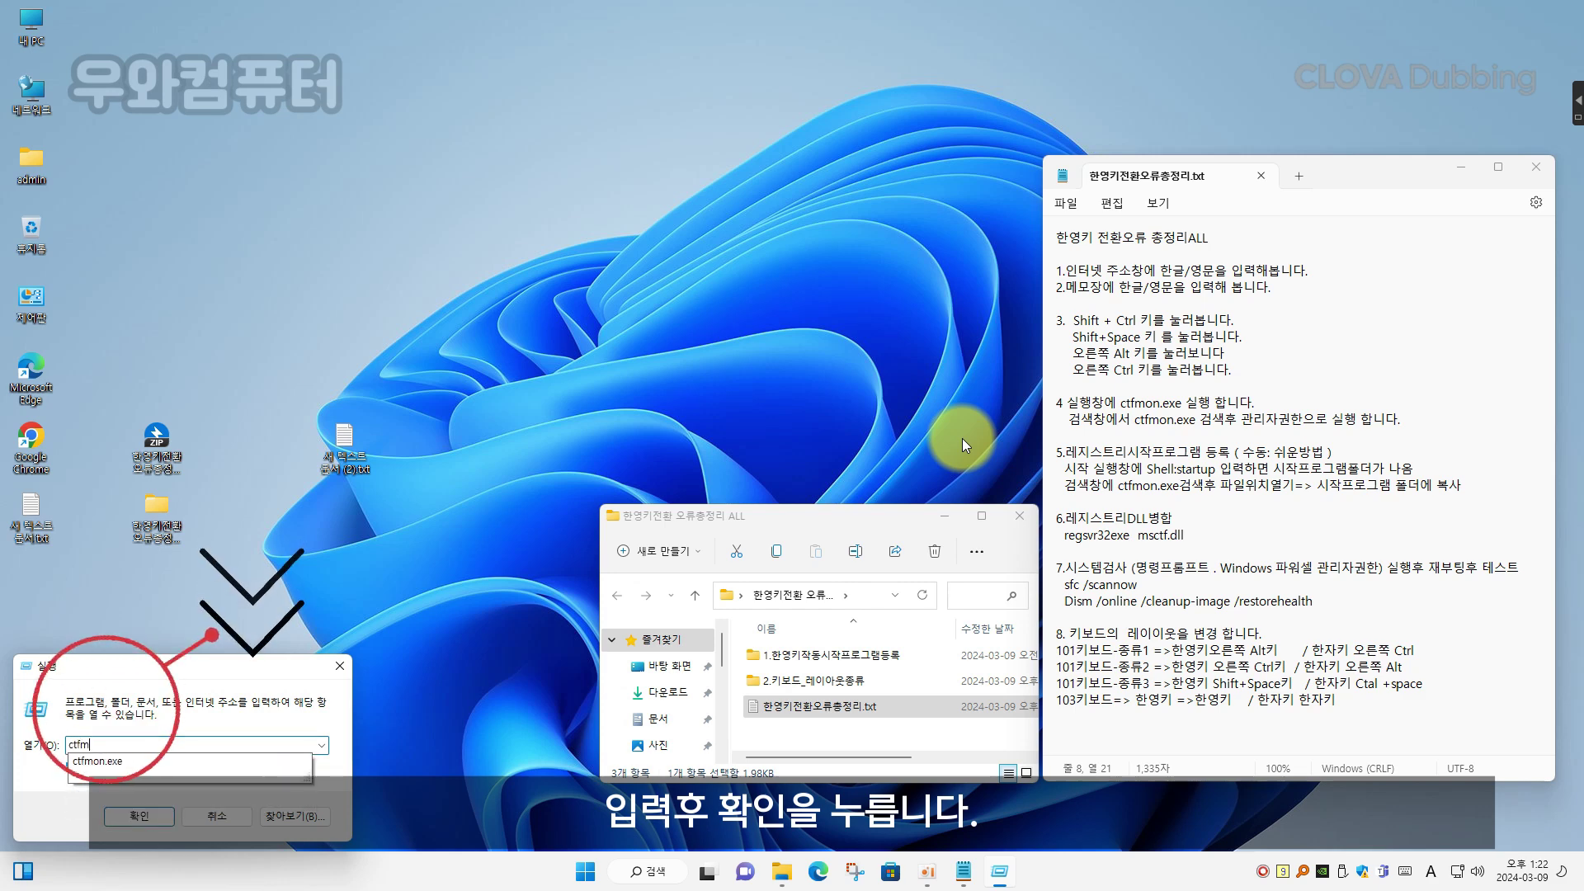
pyautogui.write('on.exe')
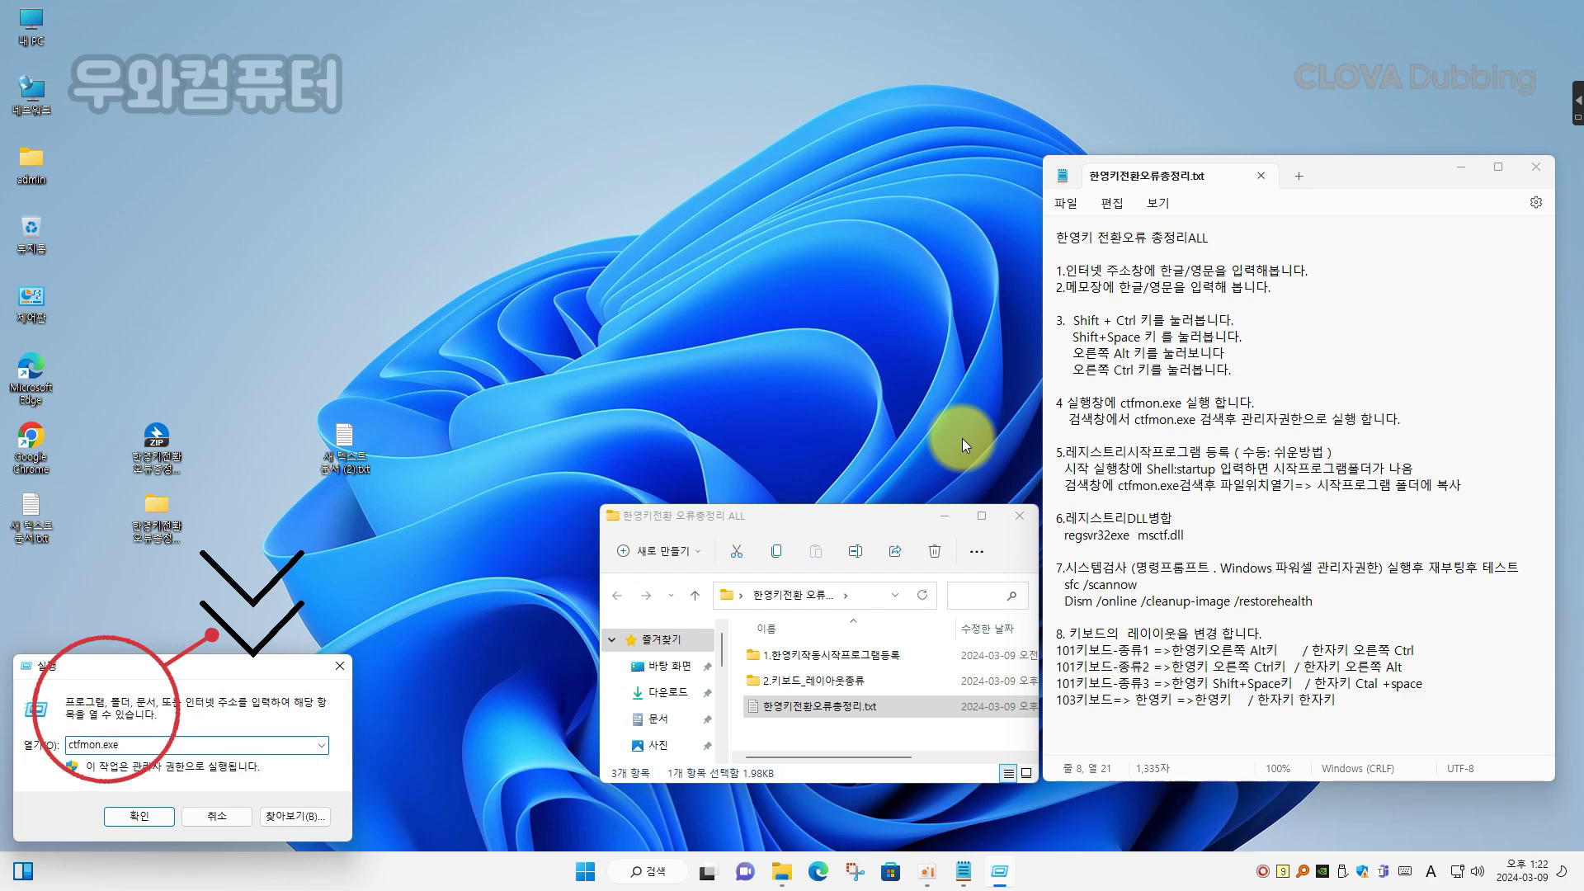
pyautogui.press('Return')
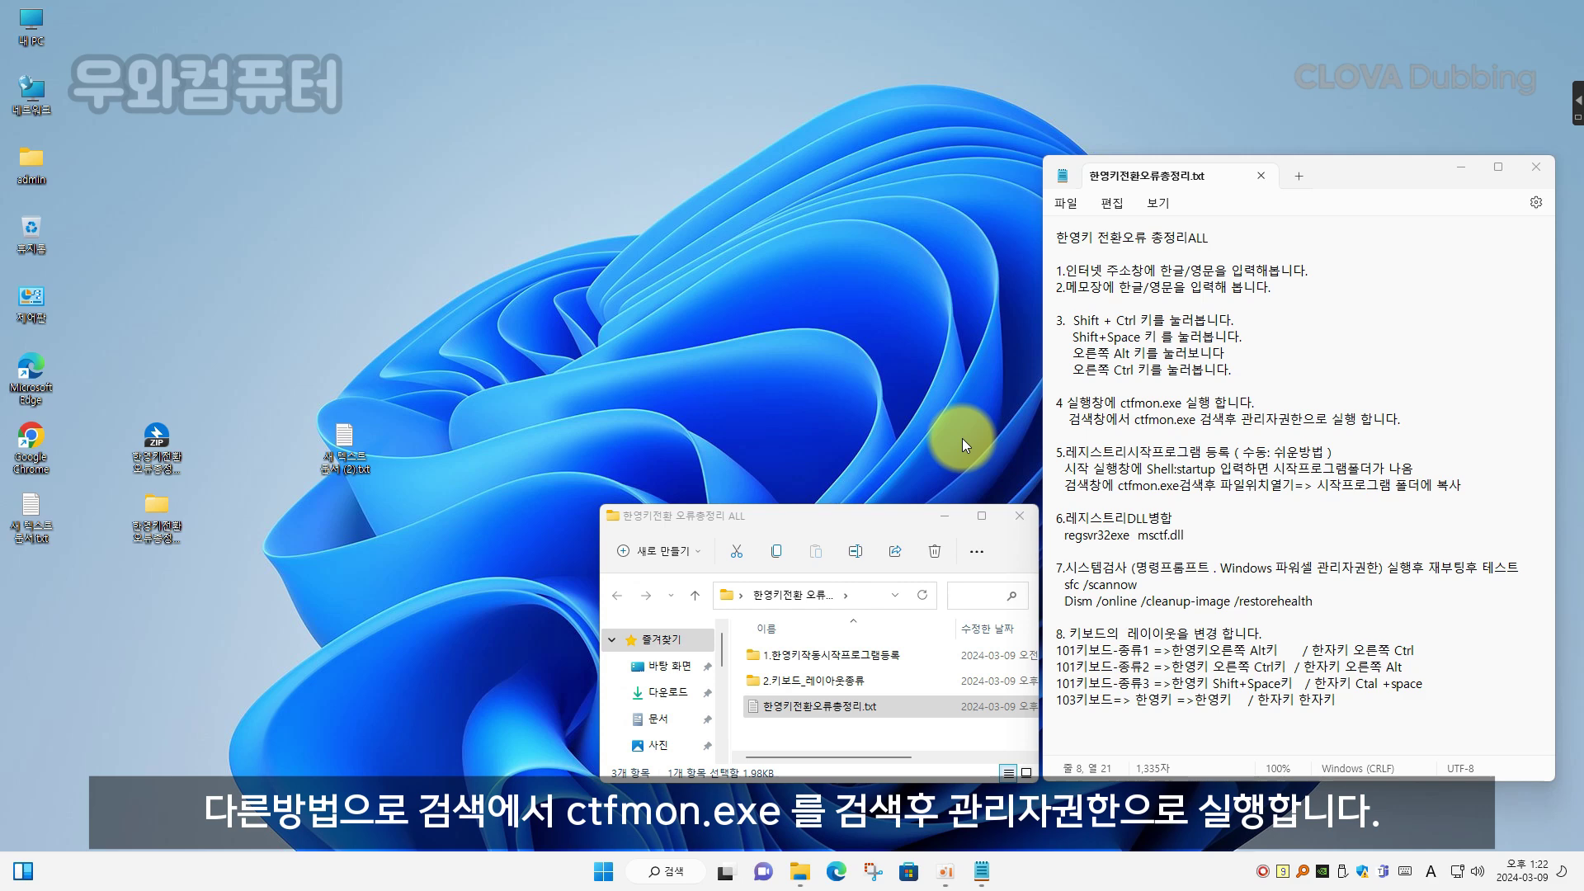
# Step: Find ctfmon.exe through Windows search, run it as administrator, and test the Korean/English key by toggling it twice
pyautogui.click(665, 875)
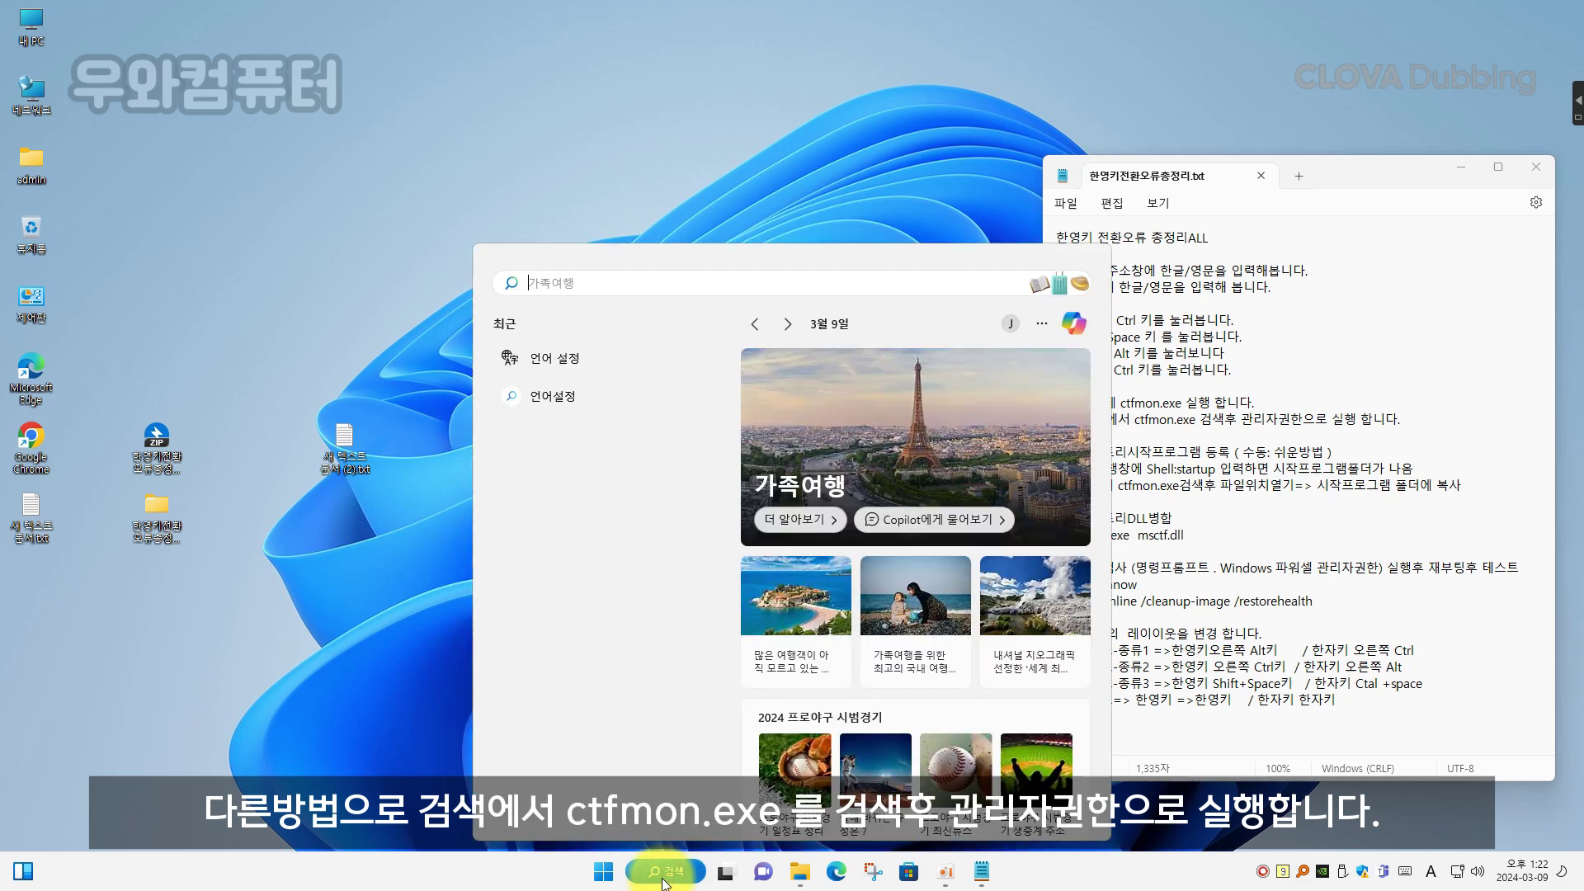
pyautogui.write('ctfmn')
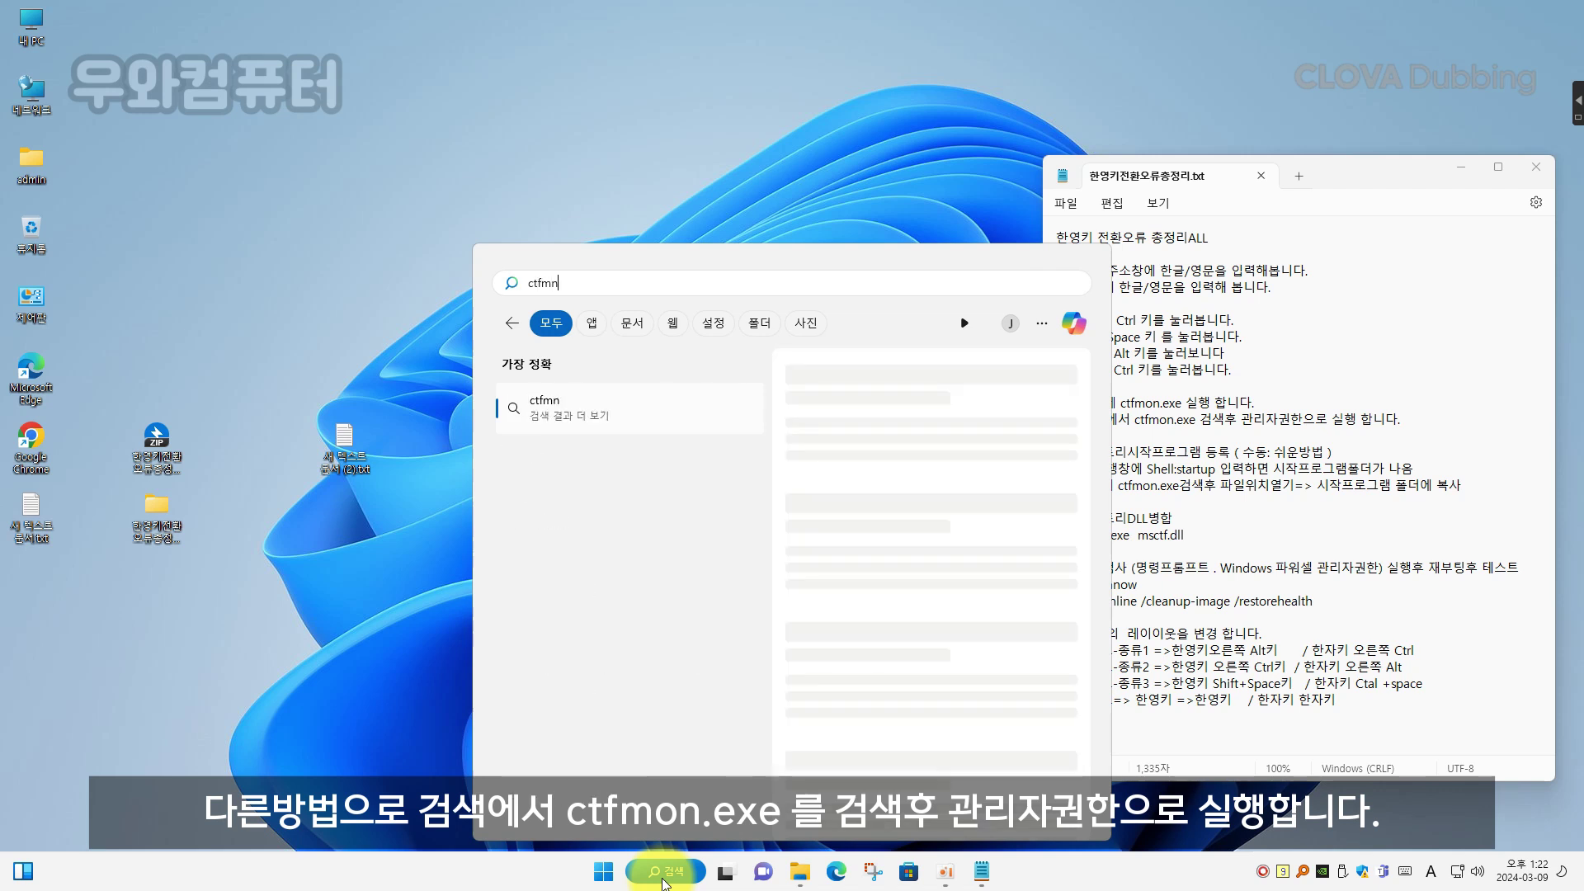
pyautogui.press('BackSpace')
pyautogui.write('on')
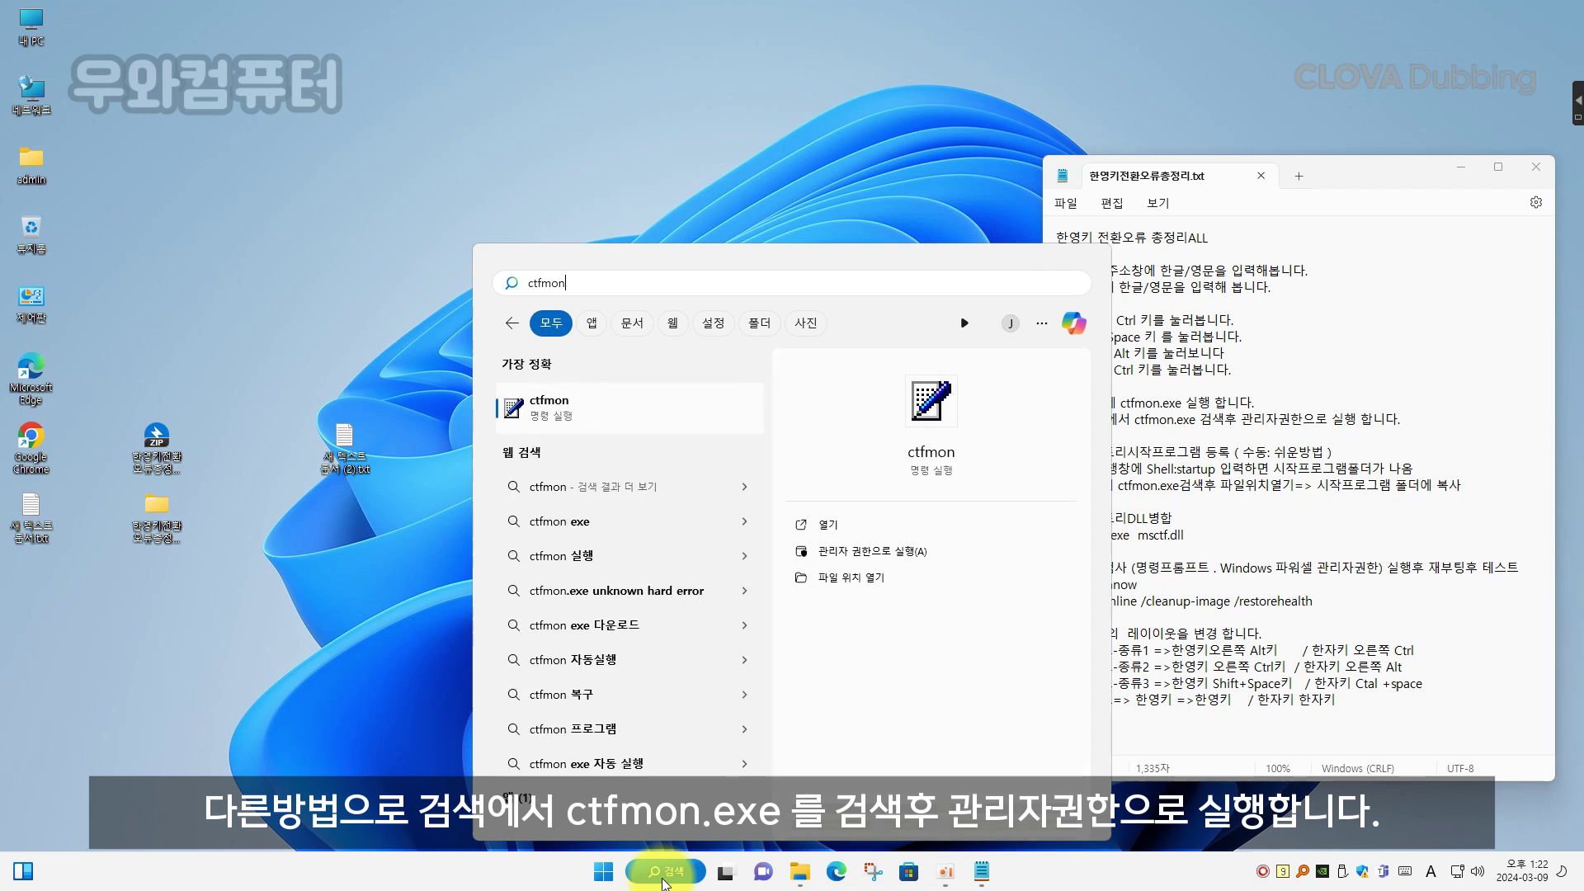
pyautogui.write('/')
pyautogui.press('BackSpace')
pyautogui.write('.exe')
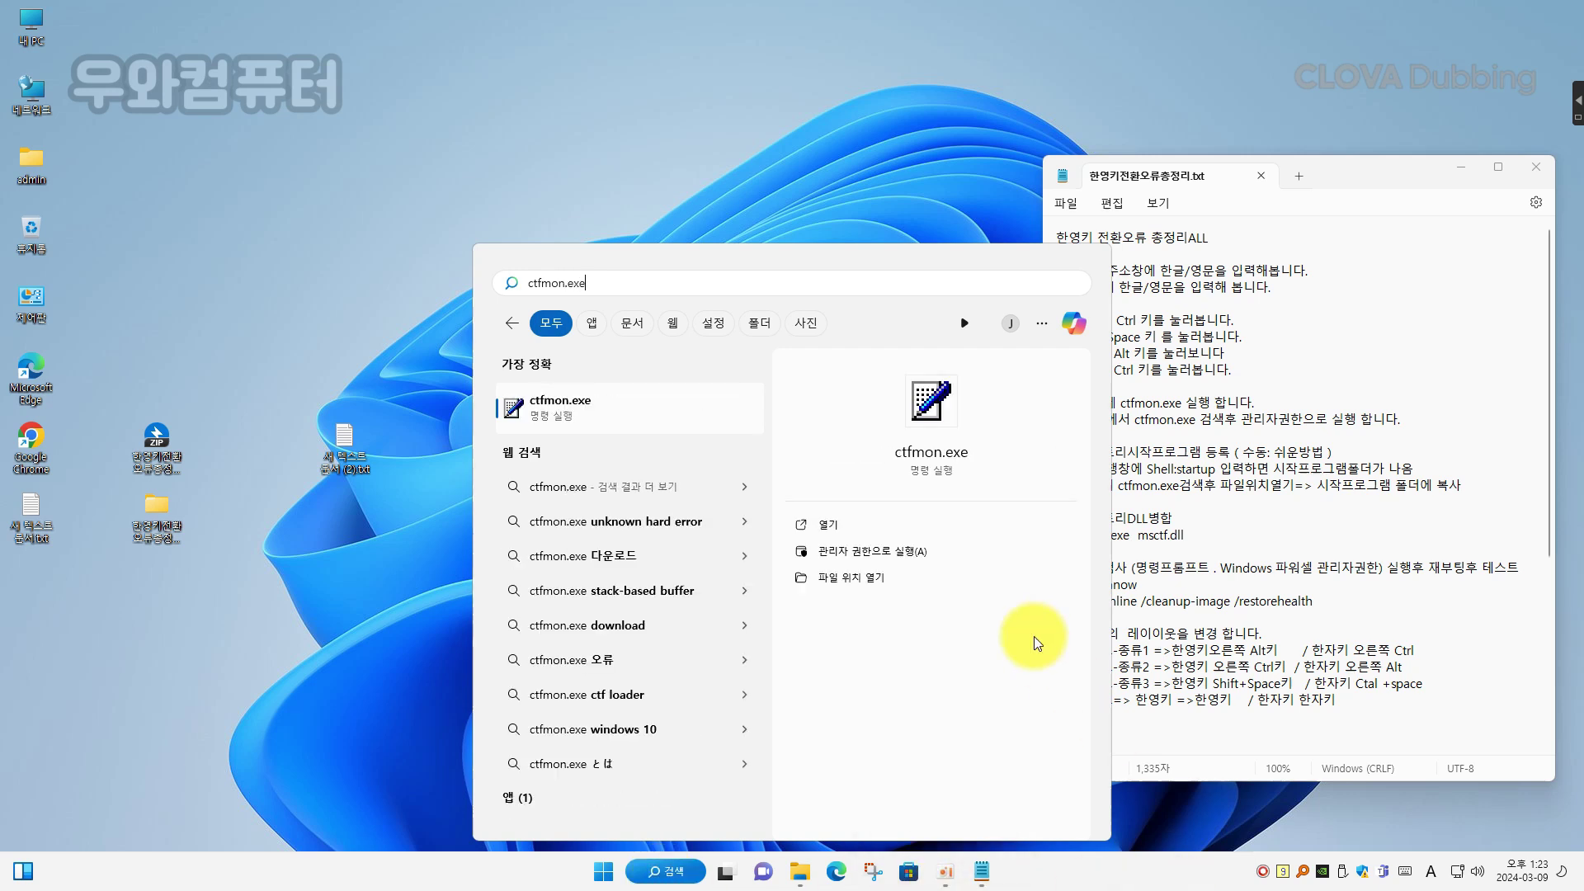
pyautogui.click(854, 558)
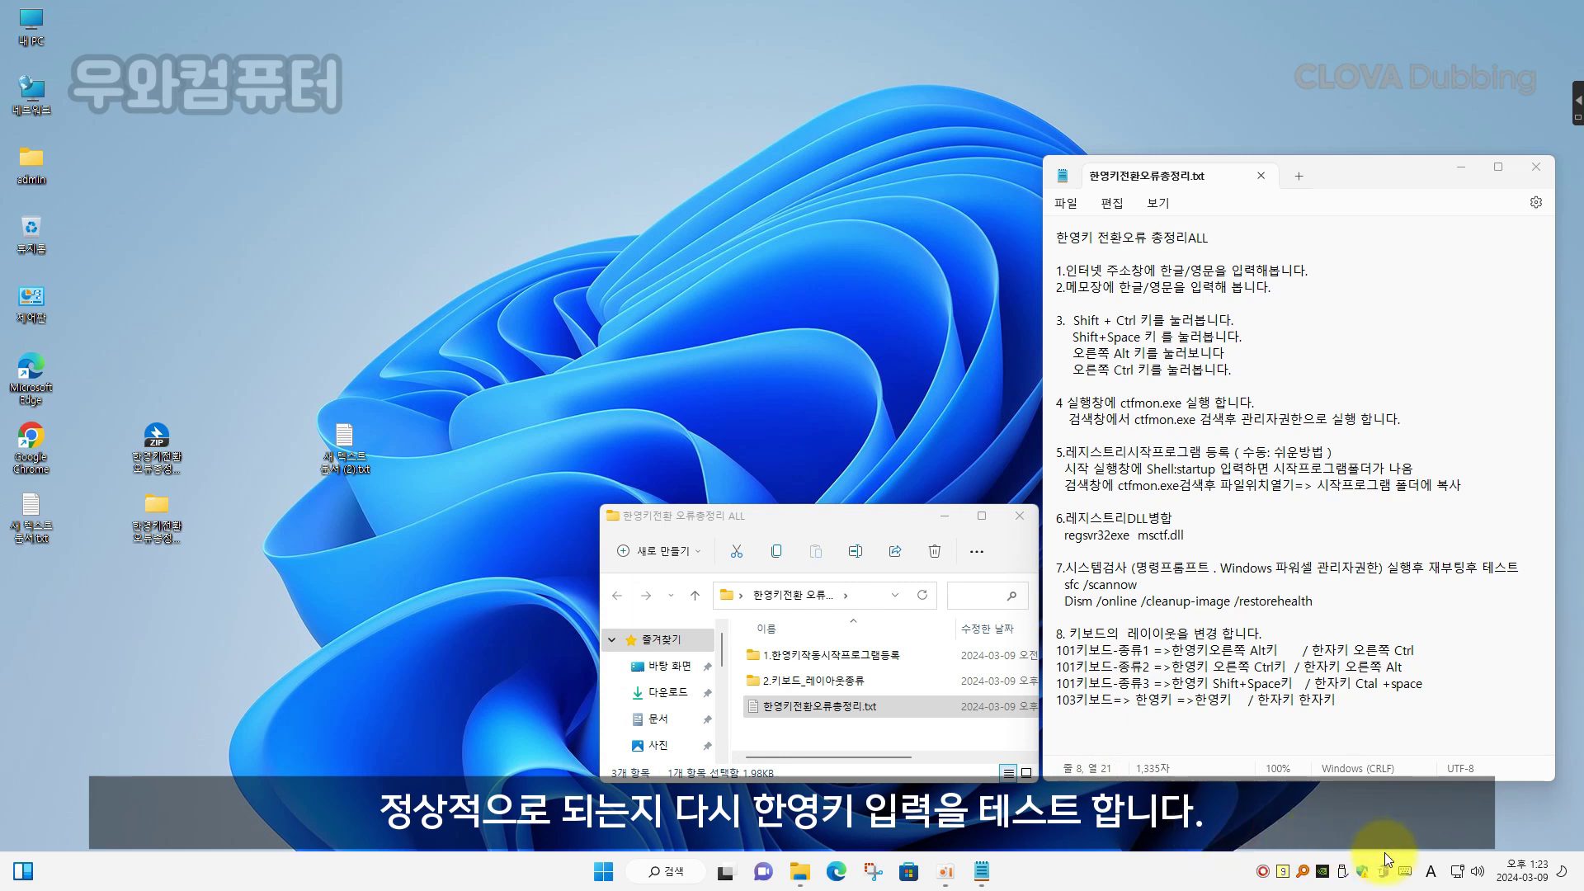
pyautogui.press('Hangul')
pyautogui.press('Hangul')
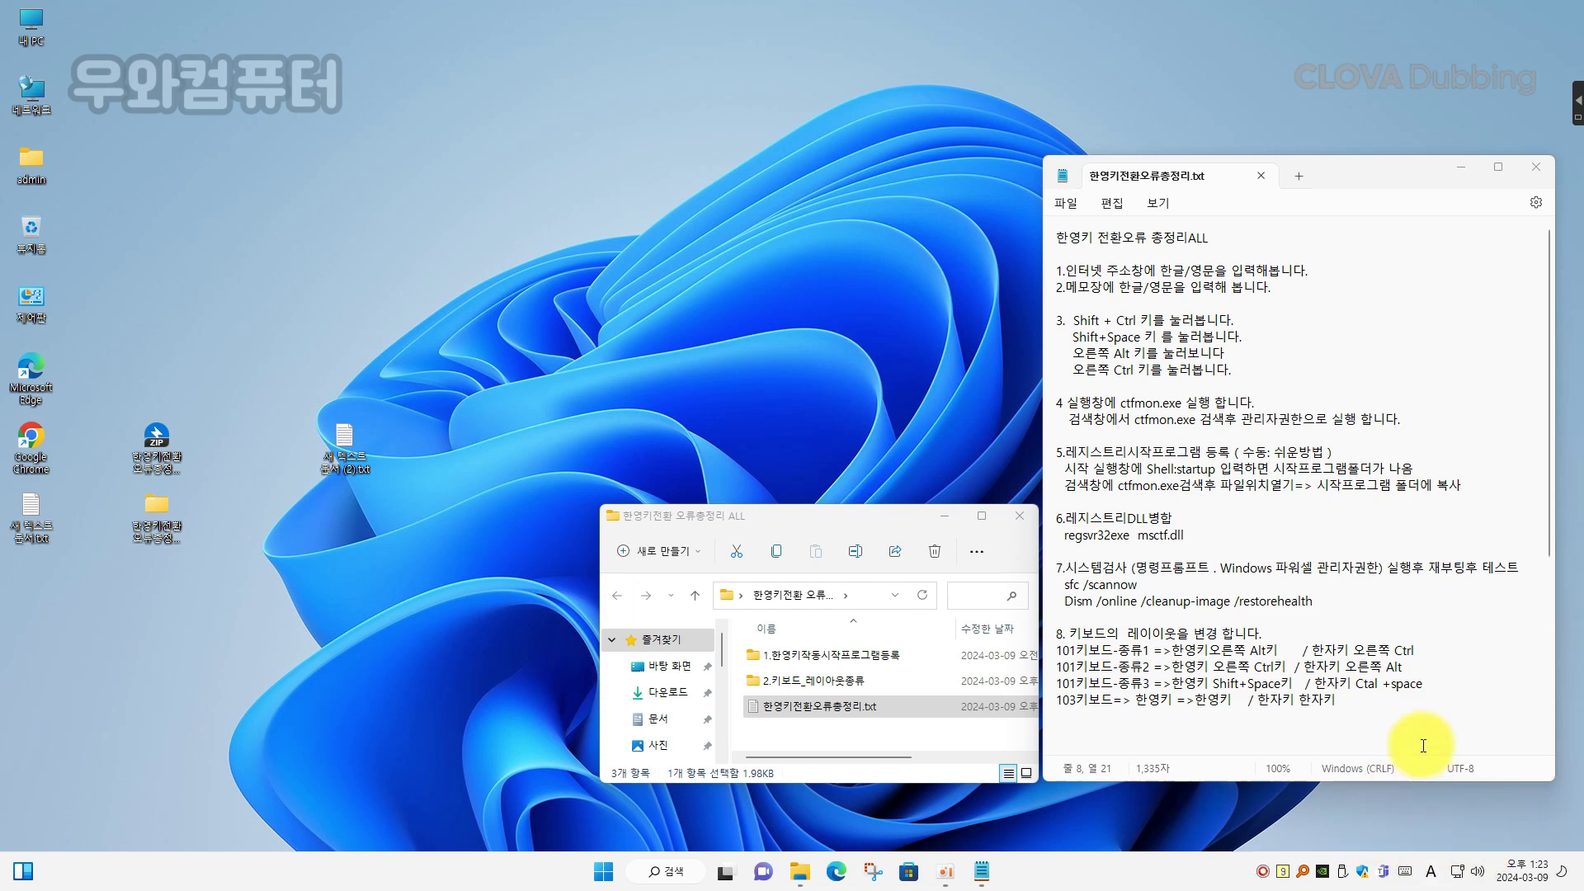
# Step: Open the Windows startup programs folder by running shell:startup
pyautogui.rightClick(603, 875)
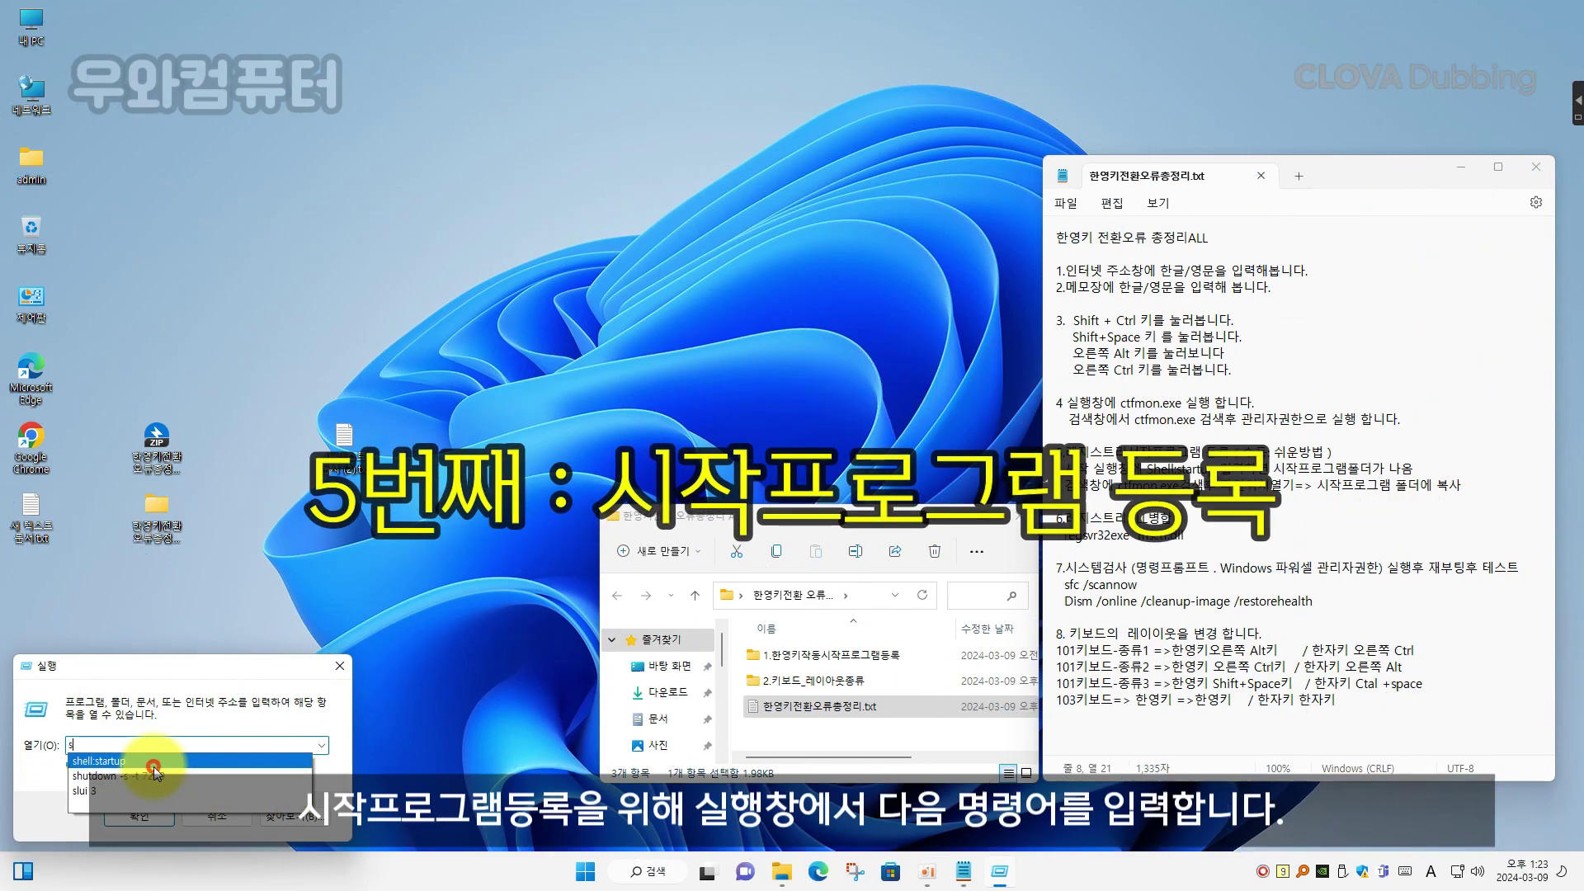
pyautogui.click(154, 760)
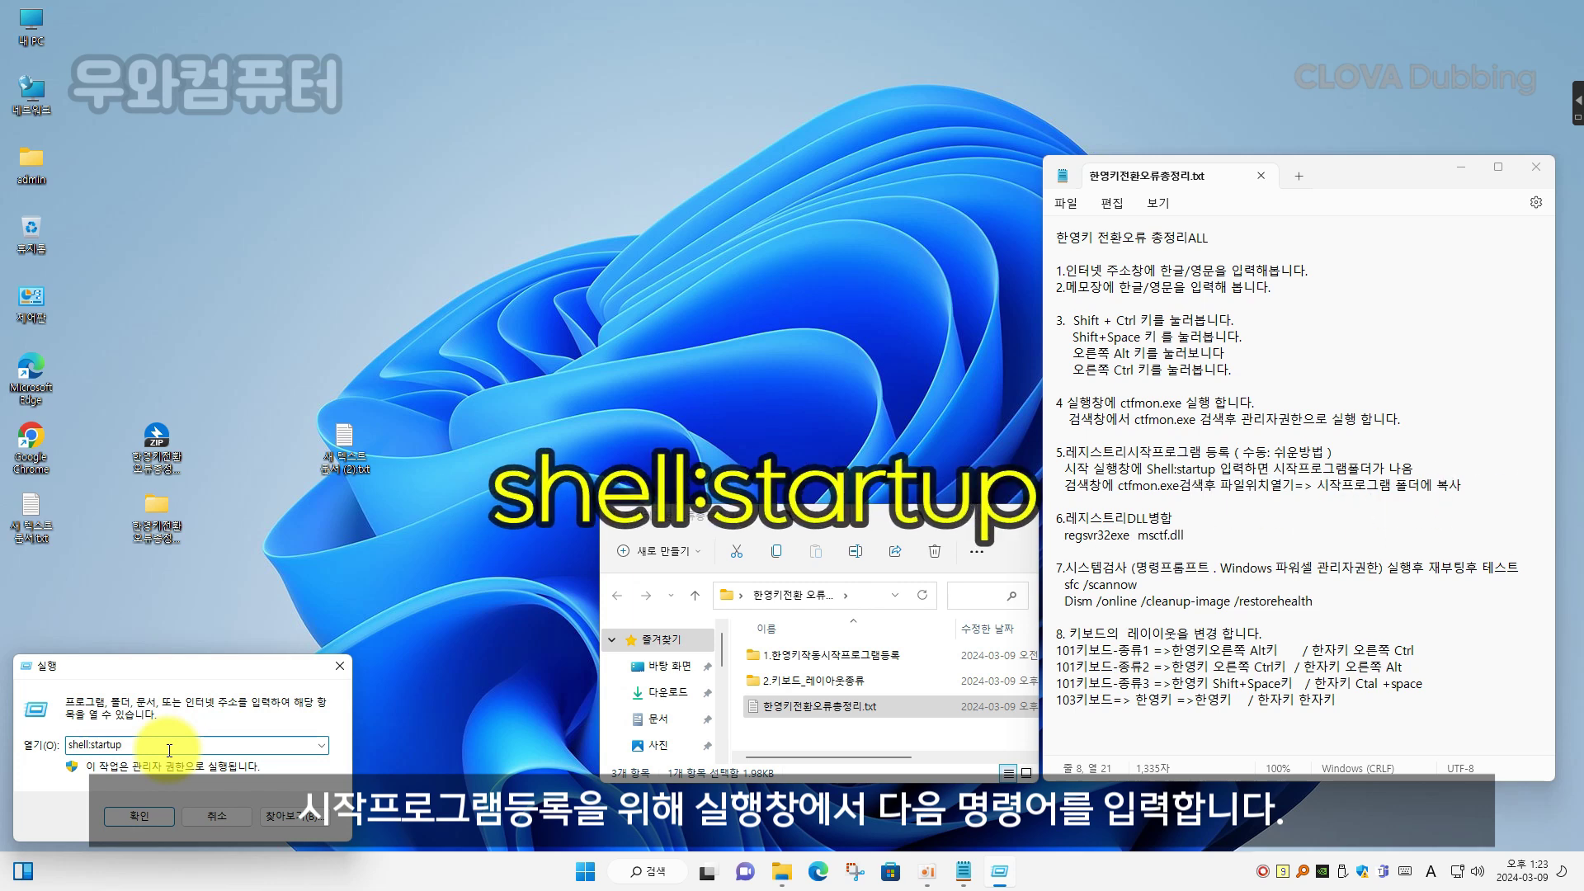
pyautogui.click(139, 819)
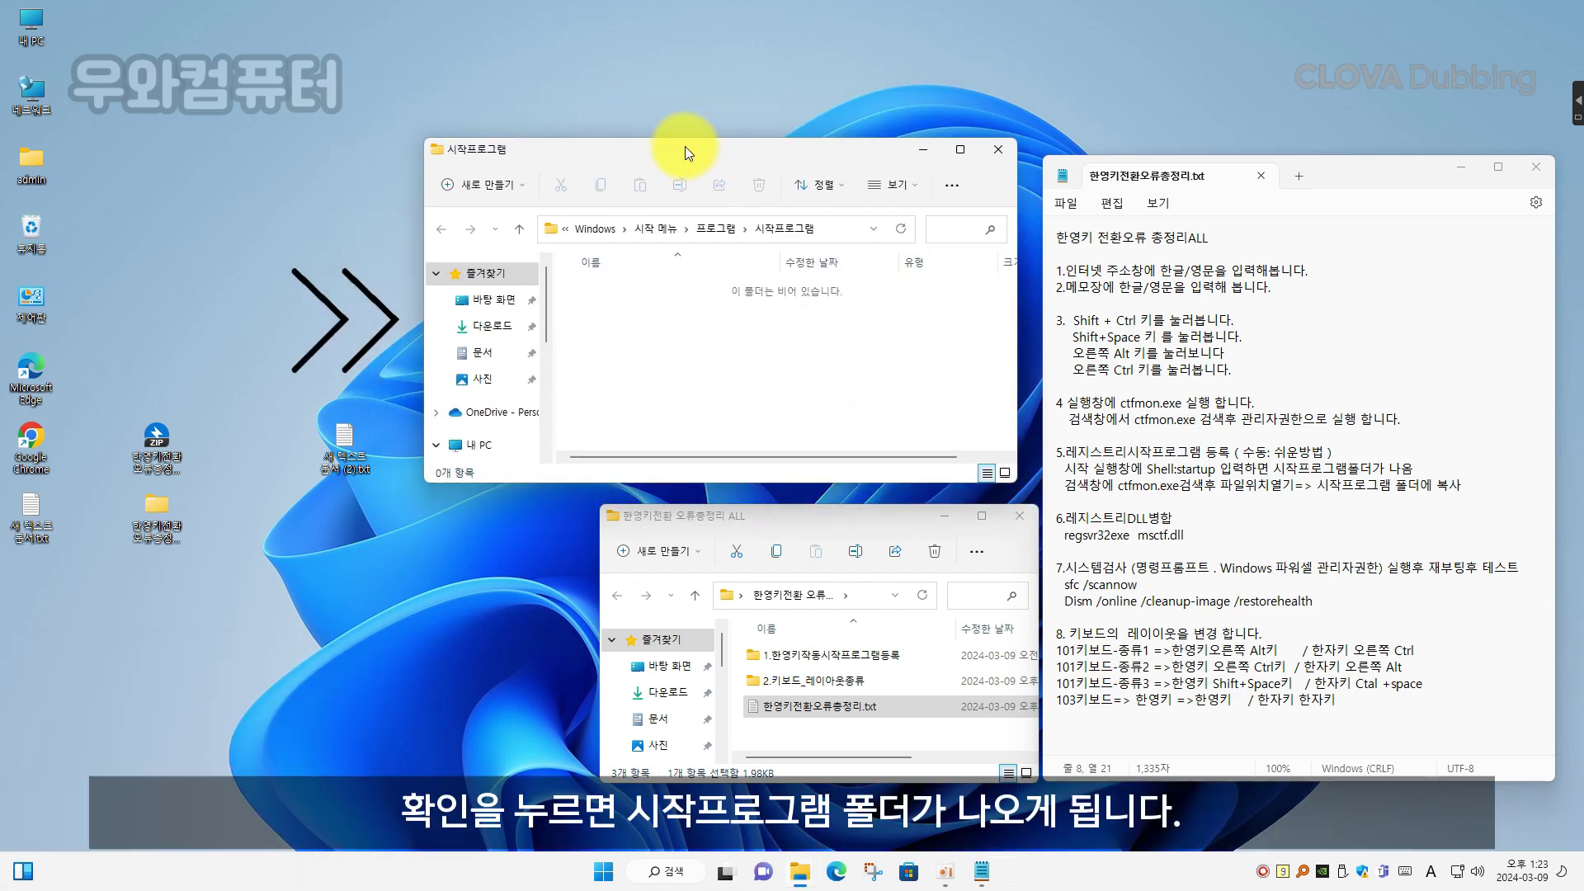
# Step: Search Windows for ctfmon and open its file location
pyautogui.click(660, 875)
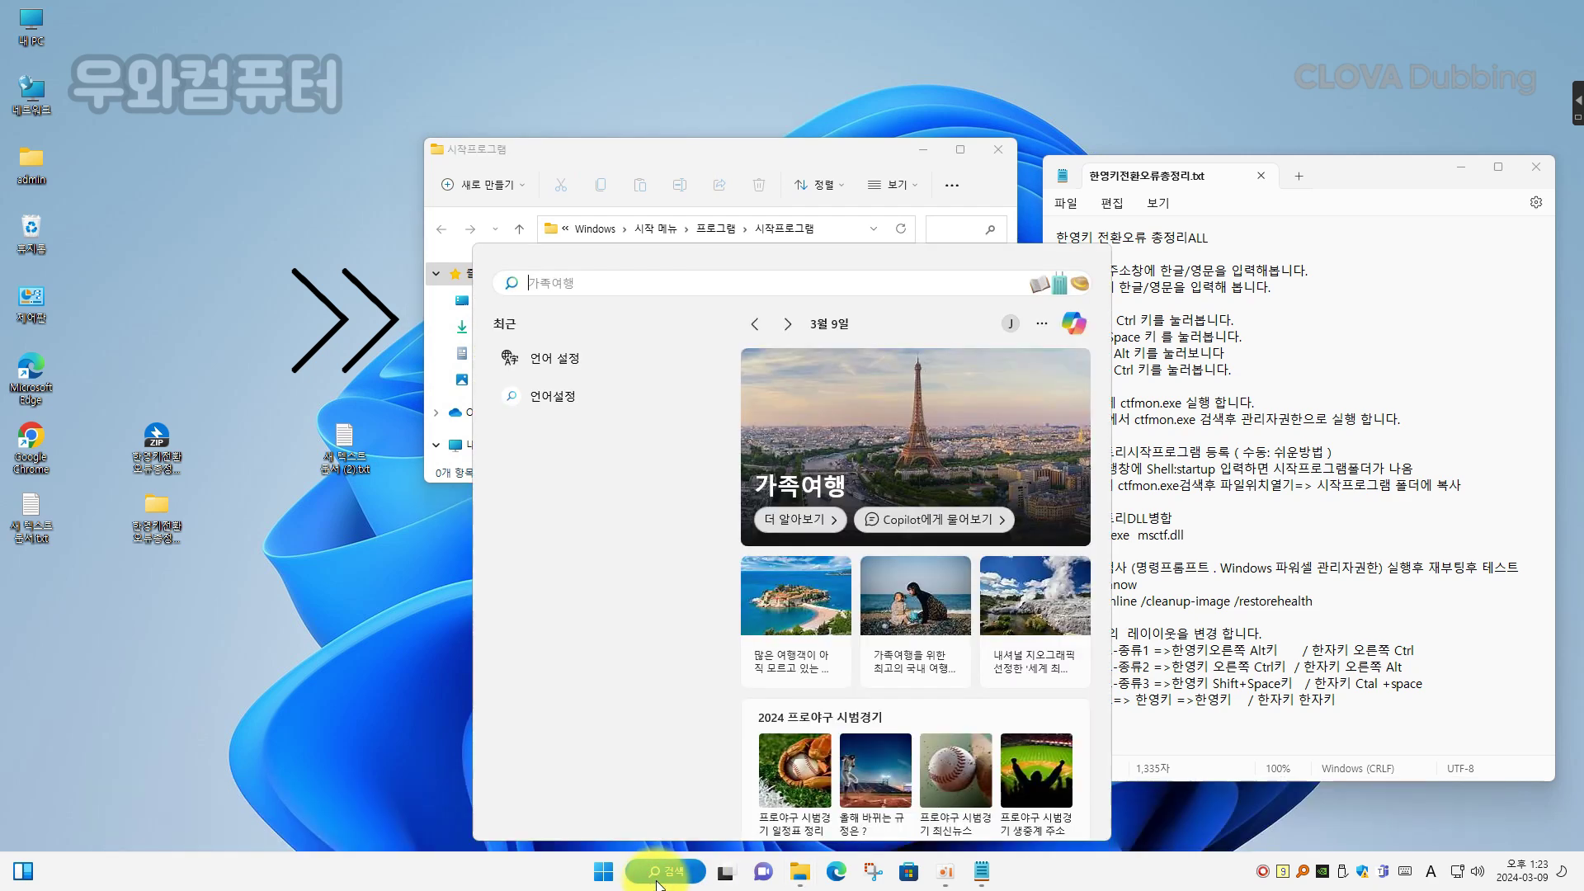
pyautogui.write('ct')
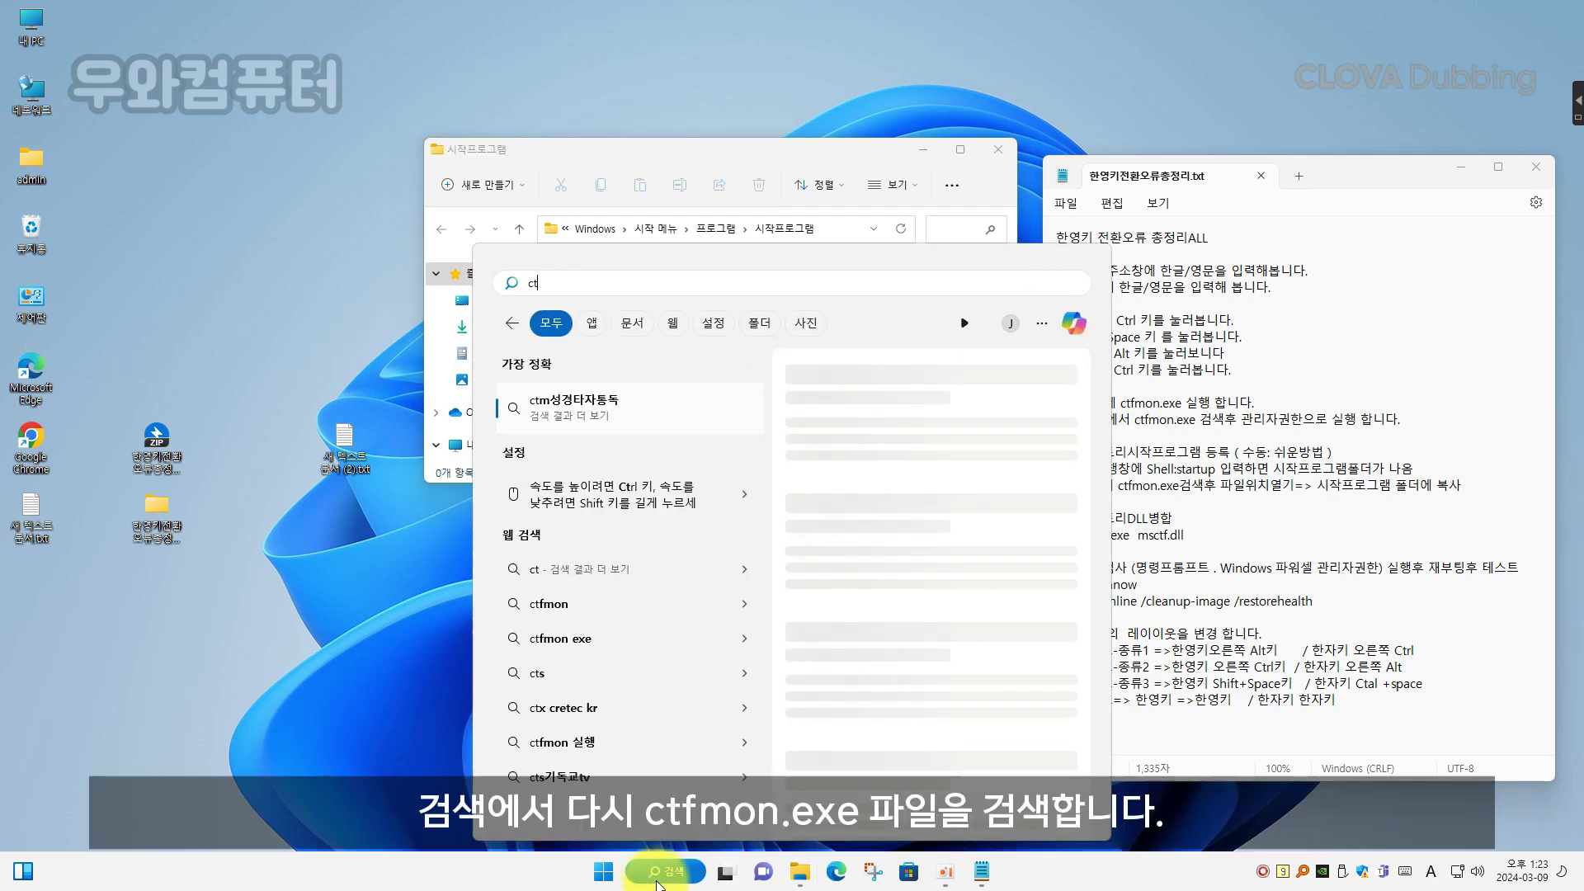
pyautogui.write('f')
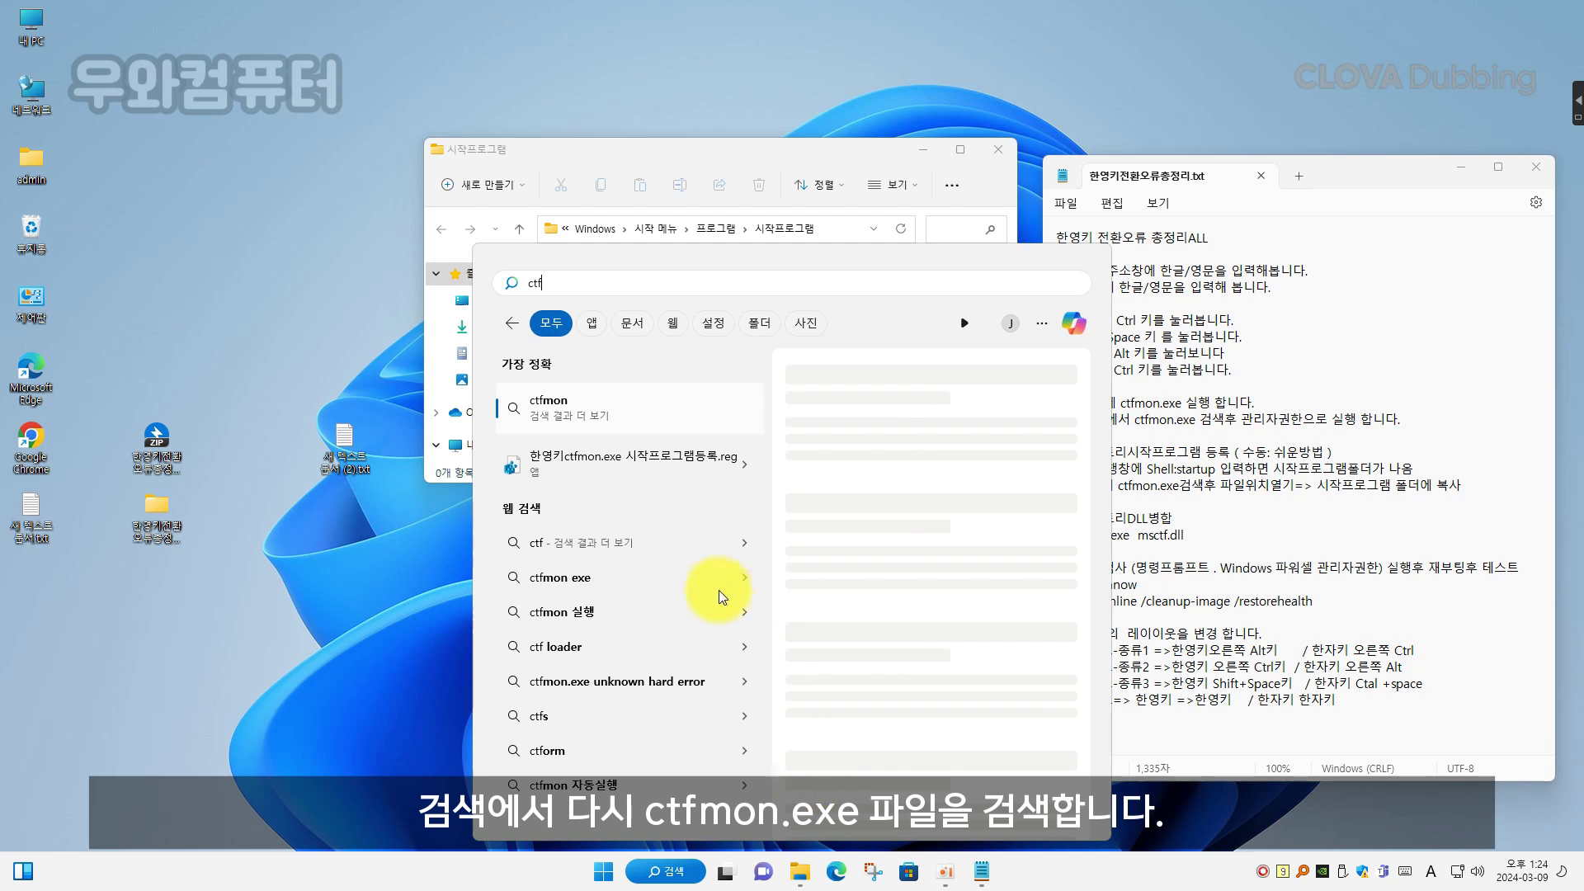
pyautogui.write('m')
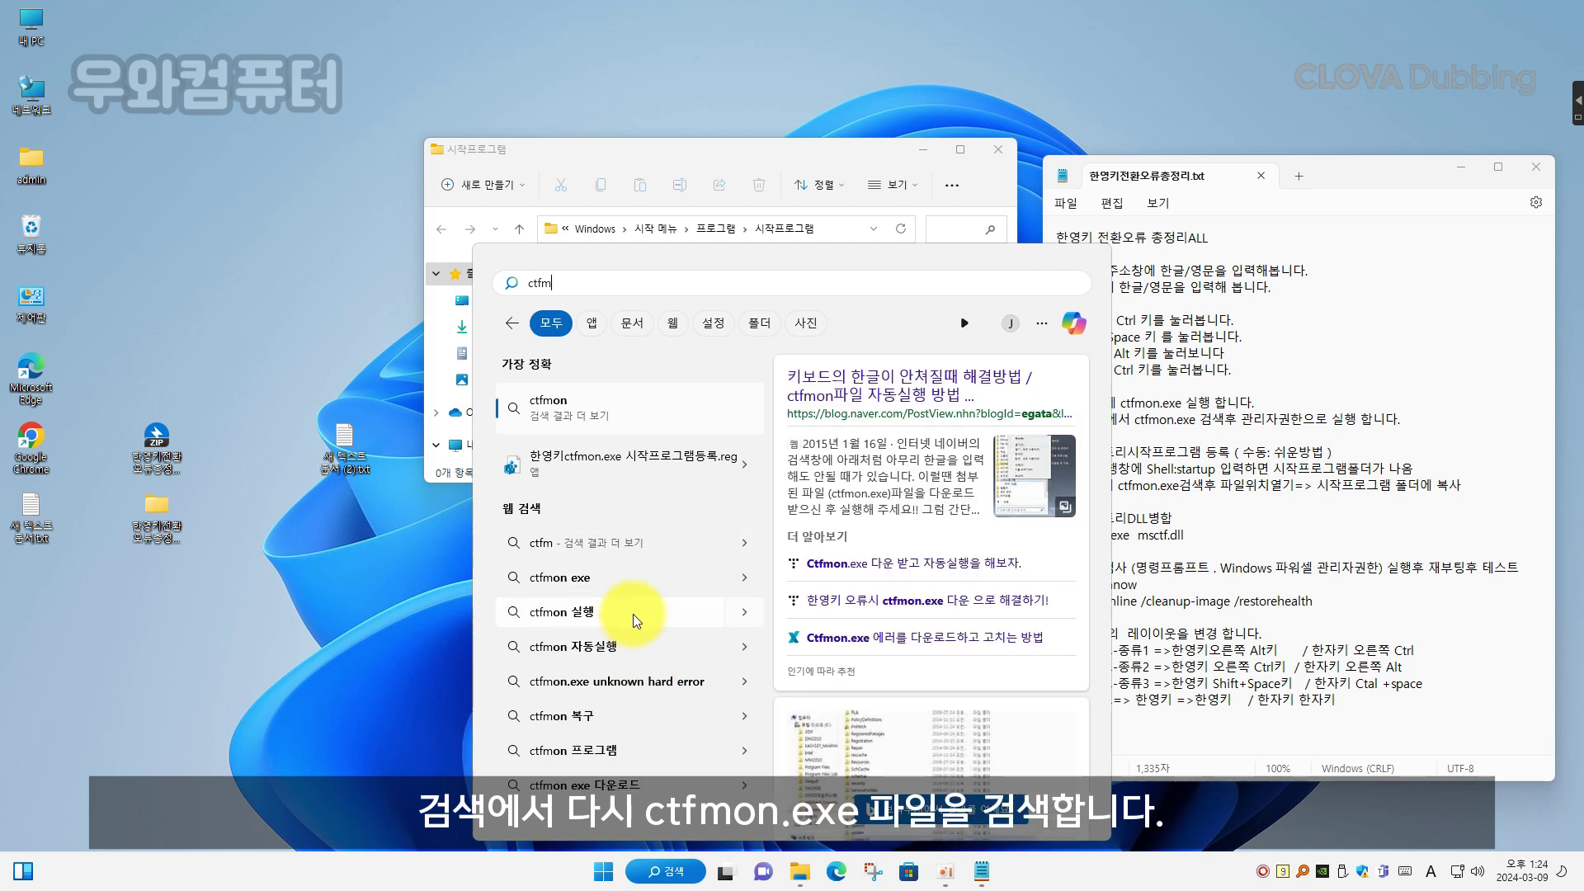
pyautogui.write('on')
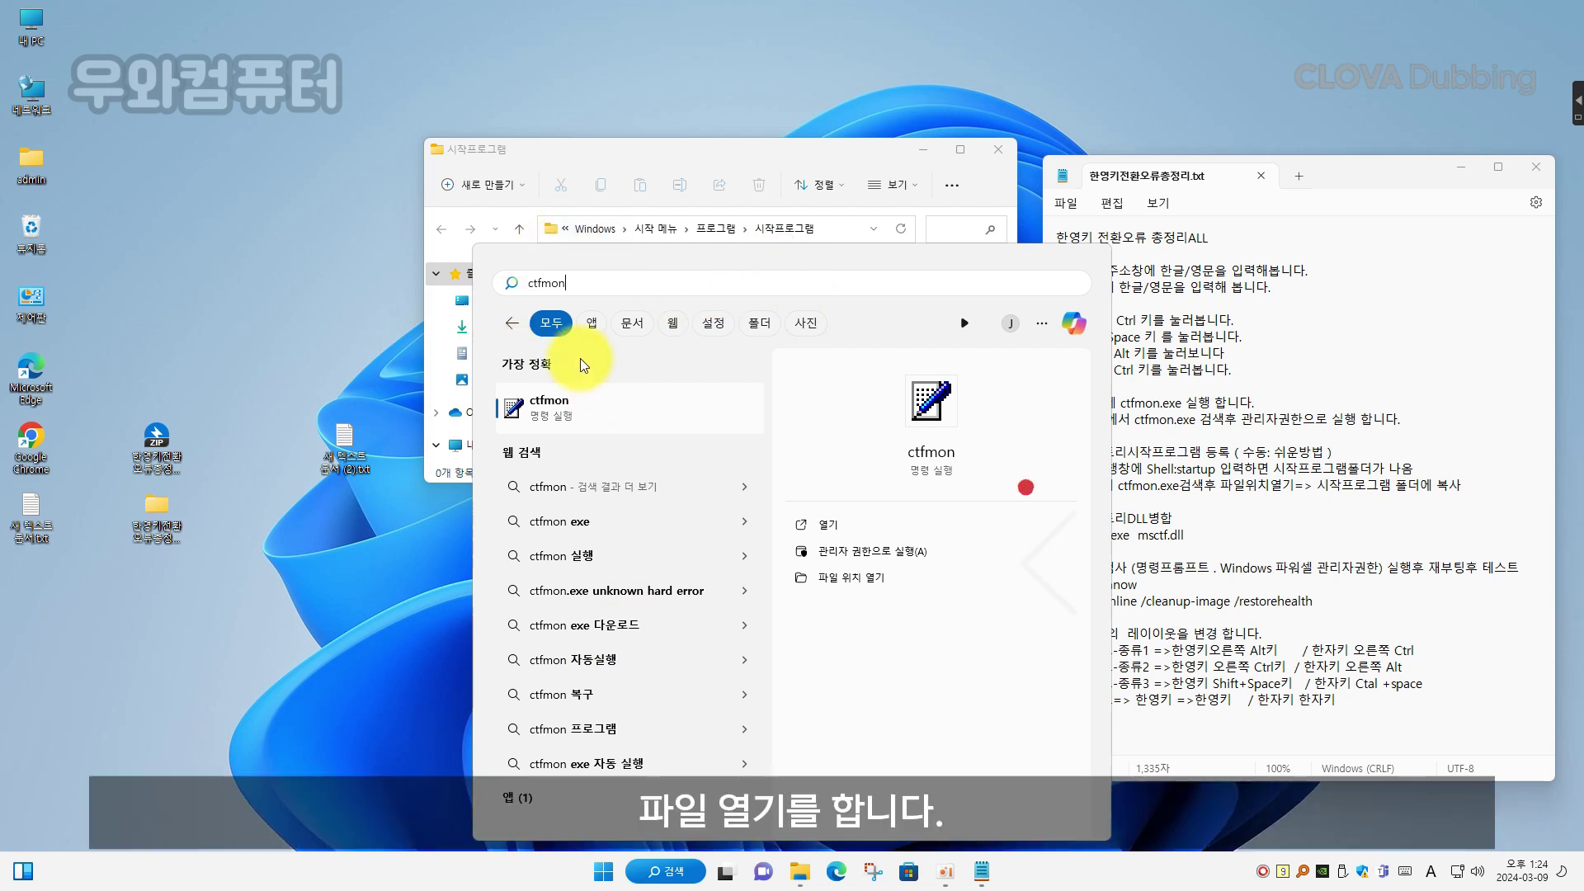
pyautogui.click(858, 581)
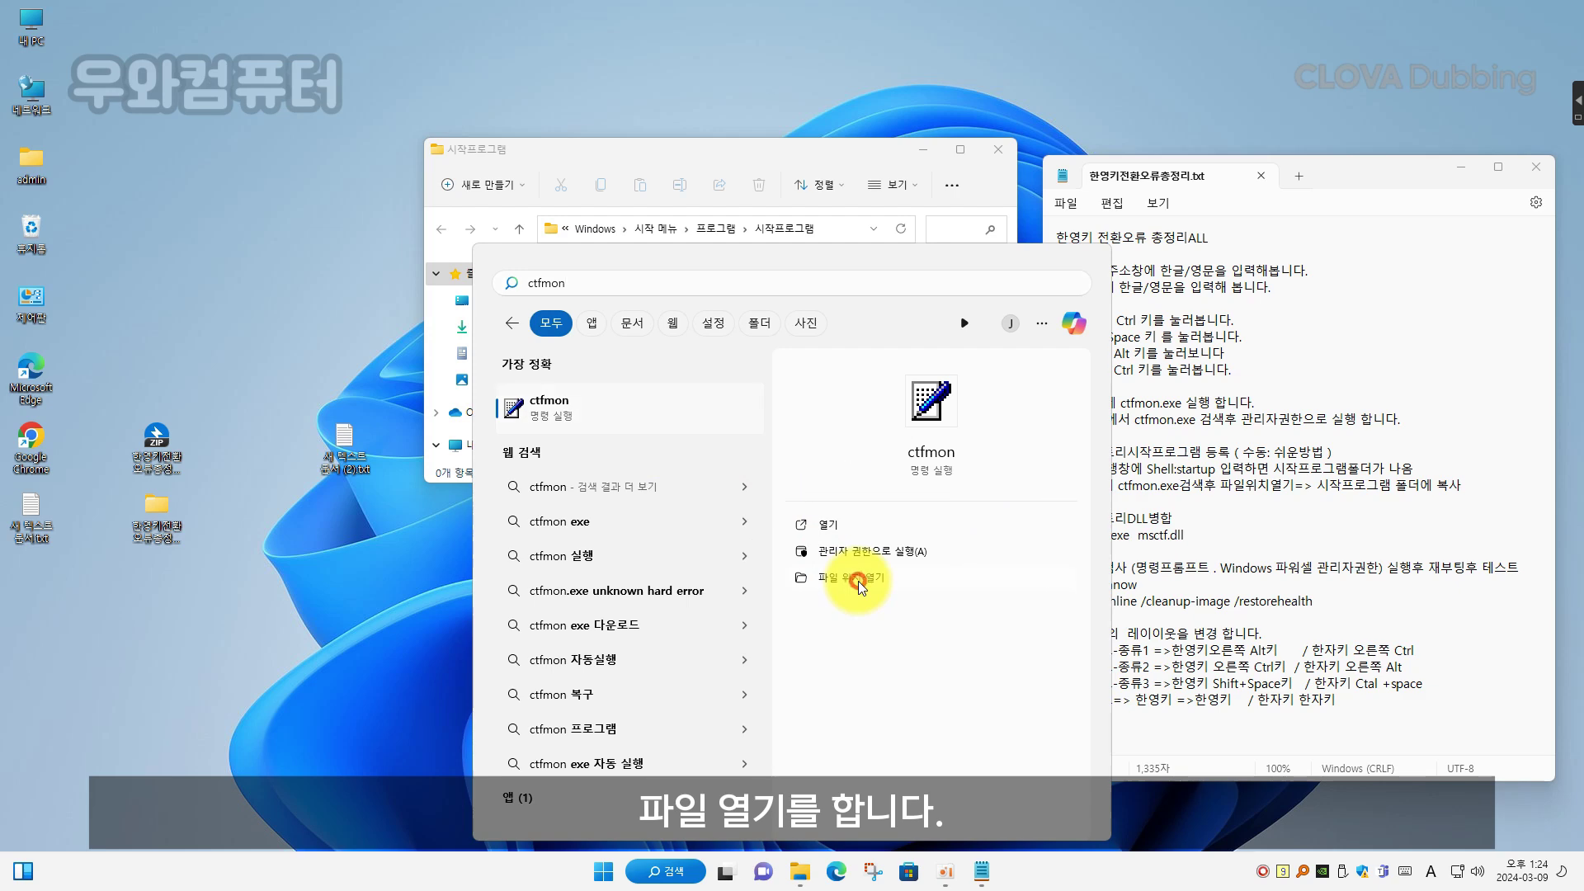
# Step: Copy ctfmon.exe from the System32 folder into the startup programs folder and close both folder windows
pyautogui.moveTo(741, 170); pyautogui.dragTo(401, 438)
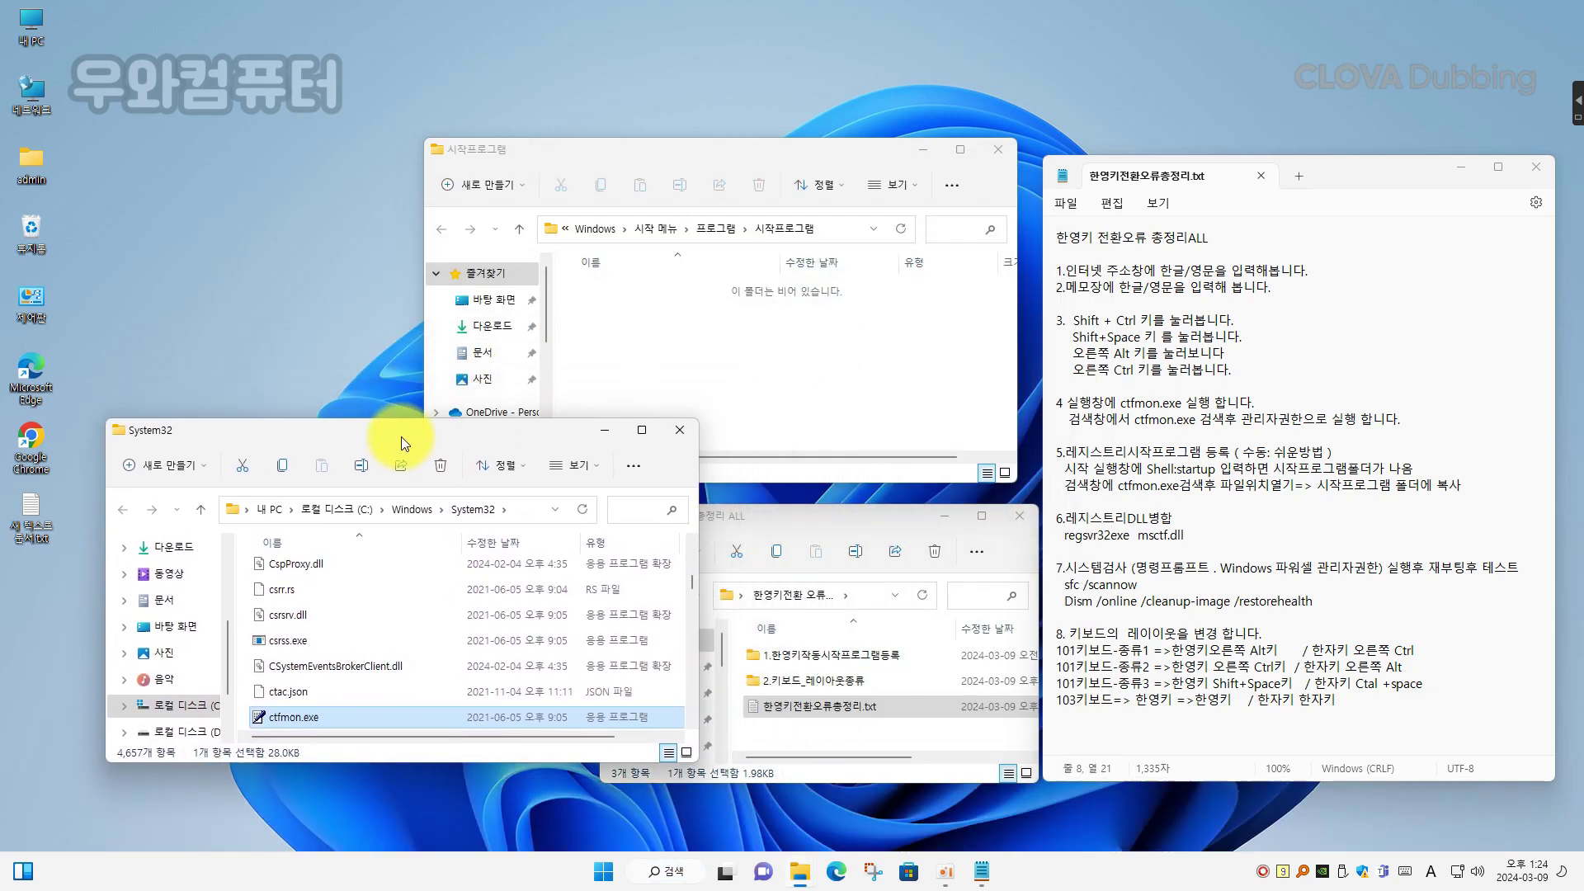
pyautogui.rightClick(291, 719)
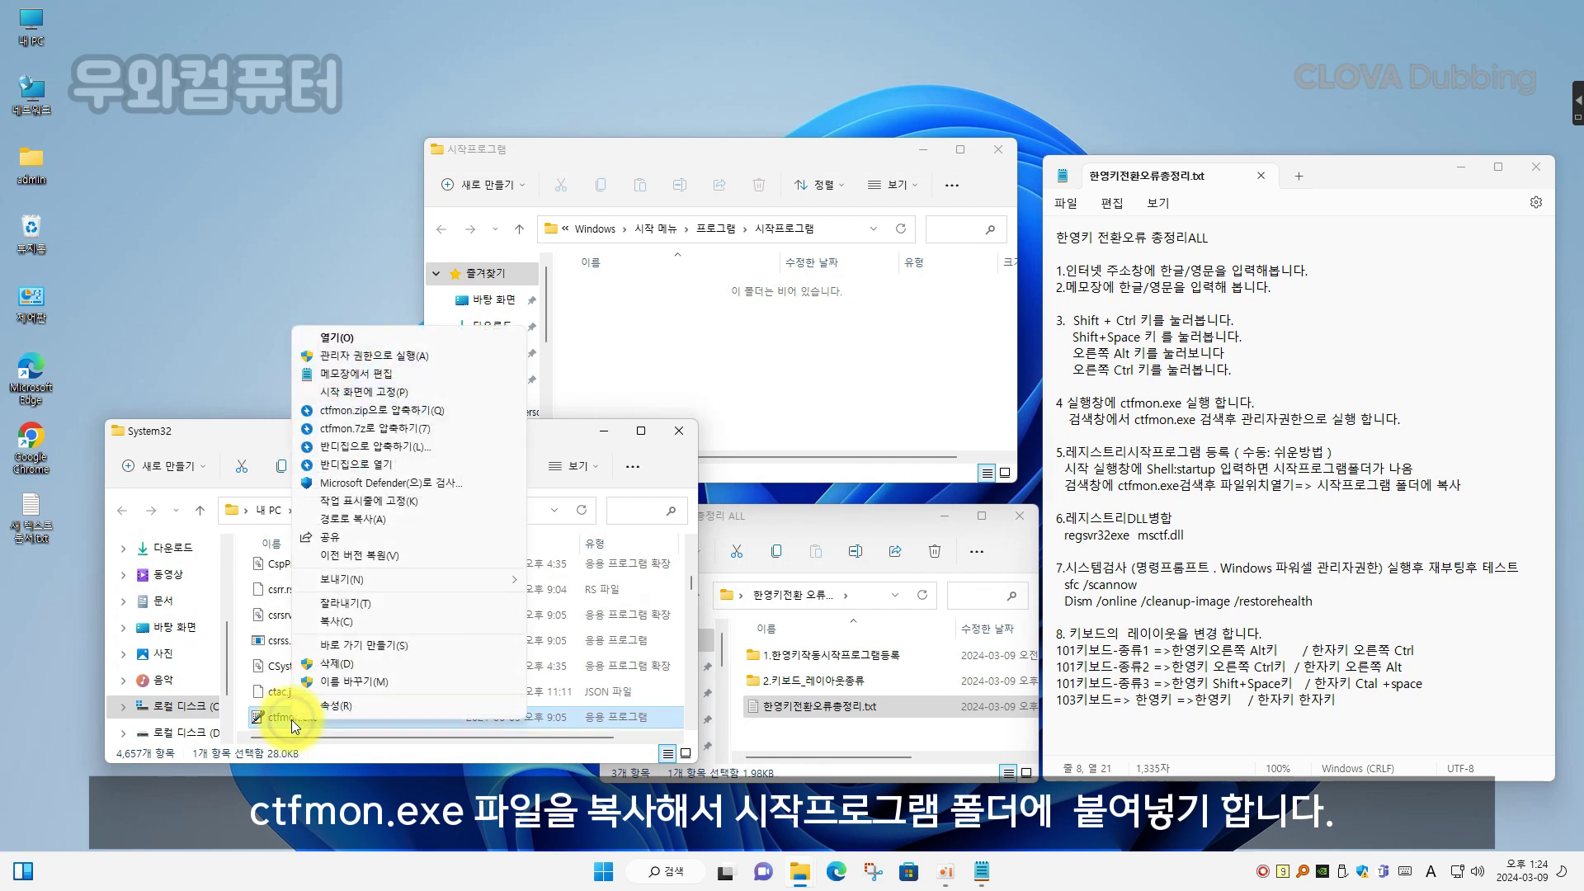
pyautogui.click(345, 622)
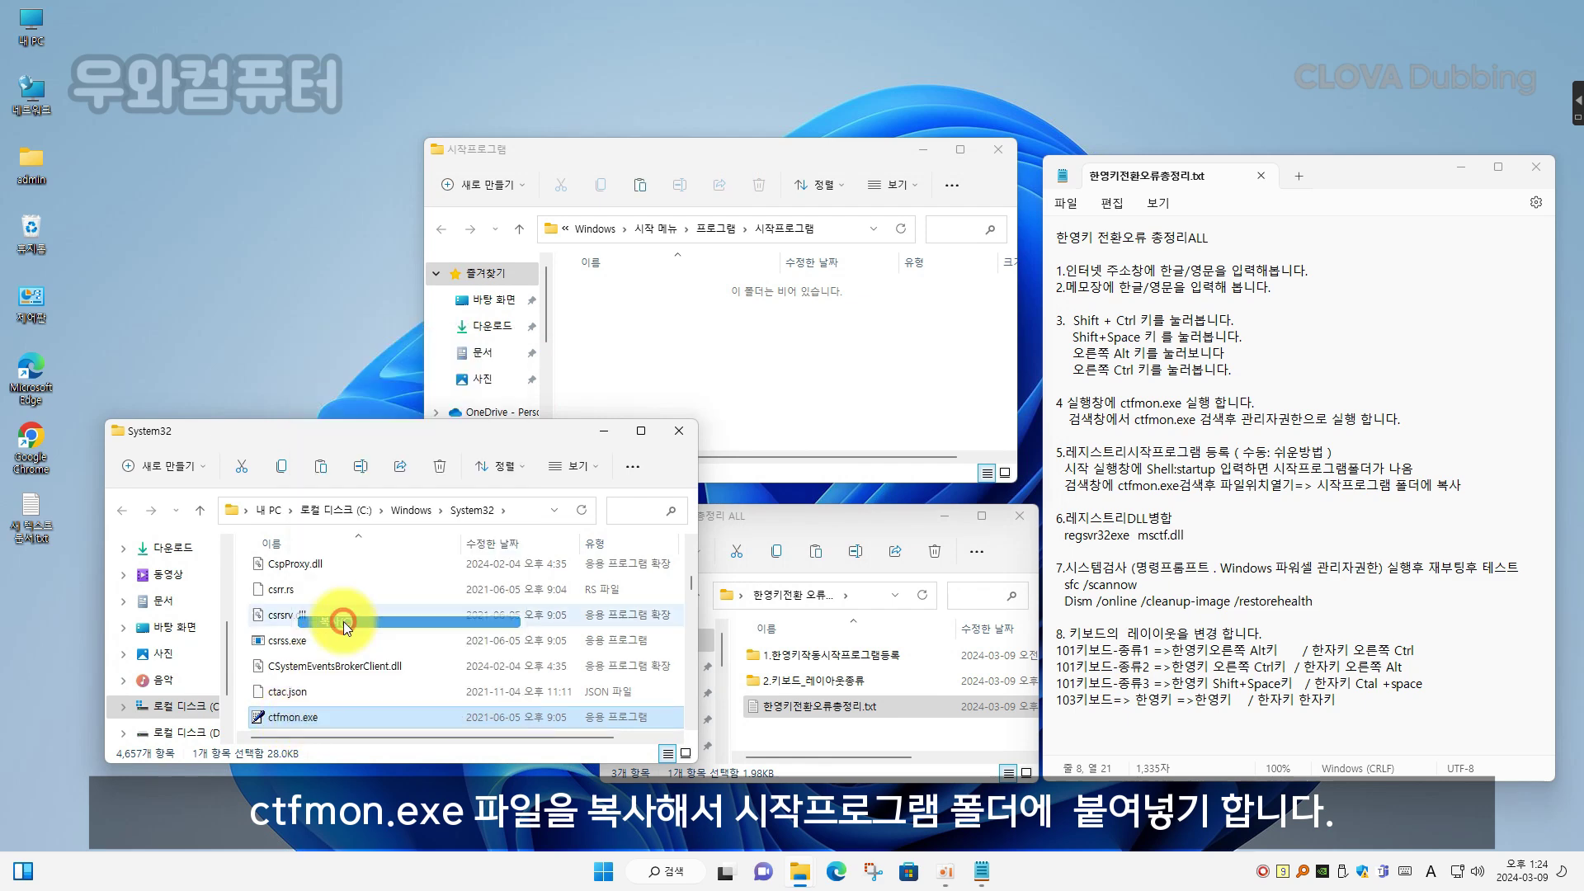
pyautogui.click(781, 371)
pyautogui.rightClick(780, 371)
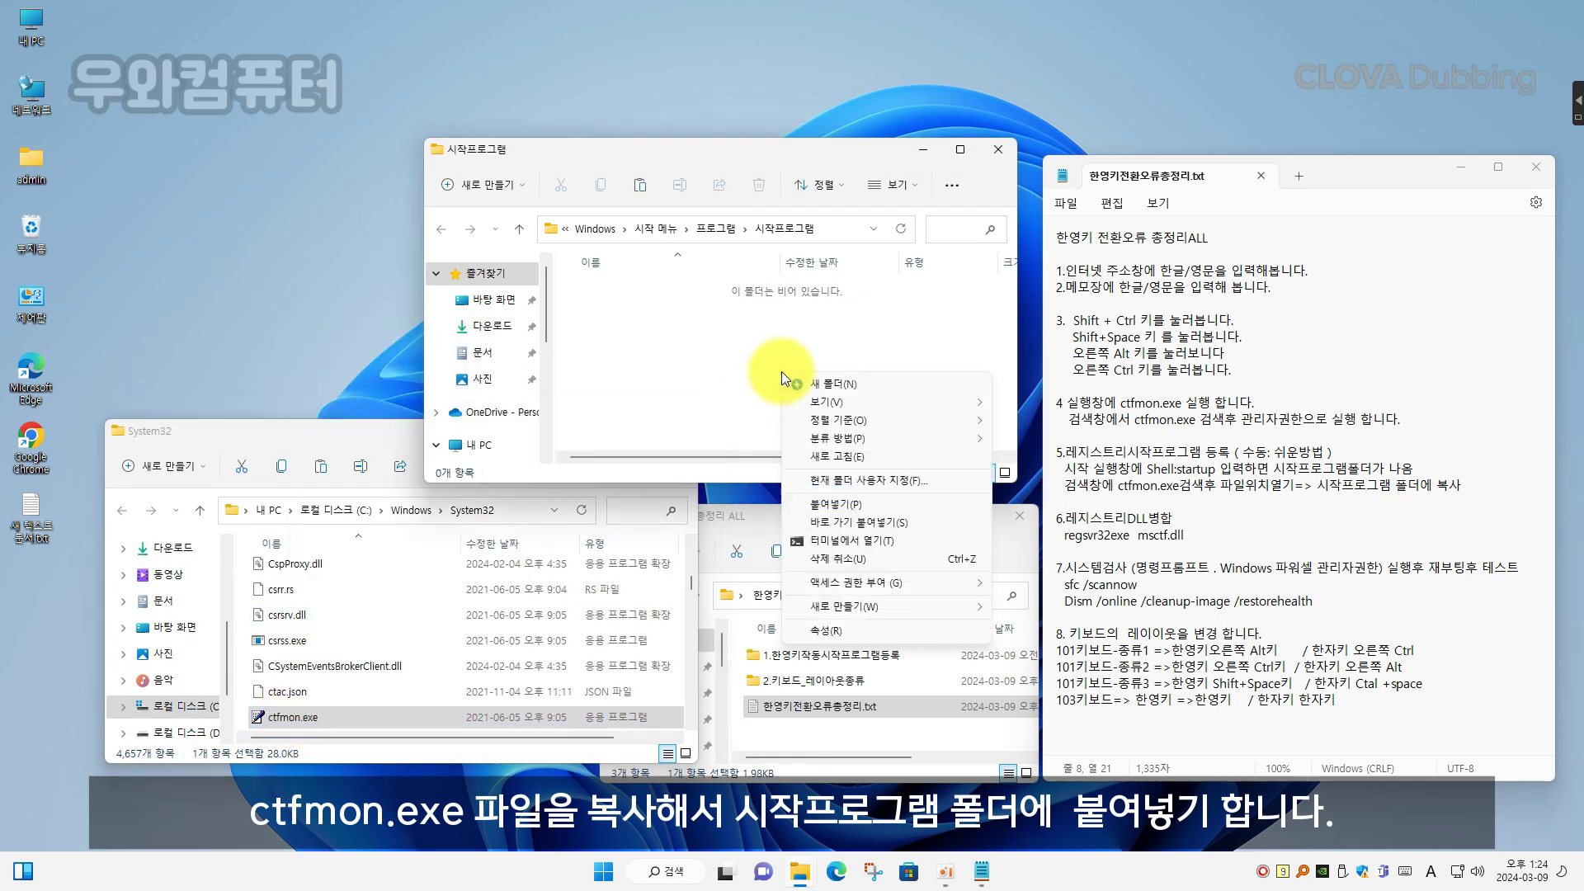
pyautogui.click(853, 502)
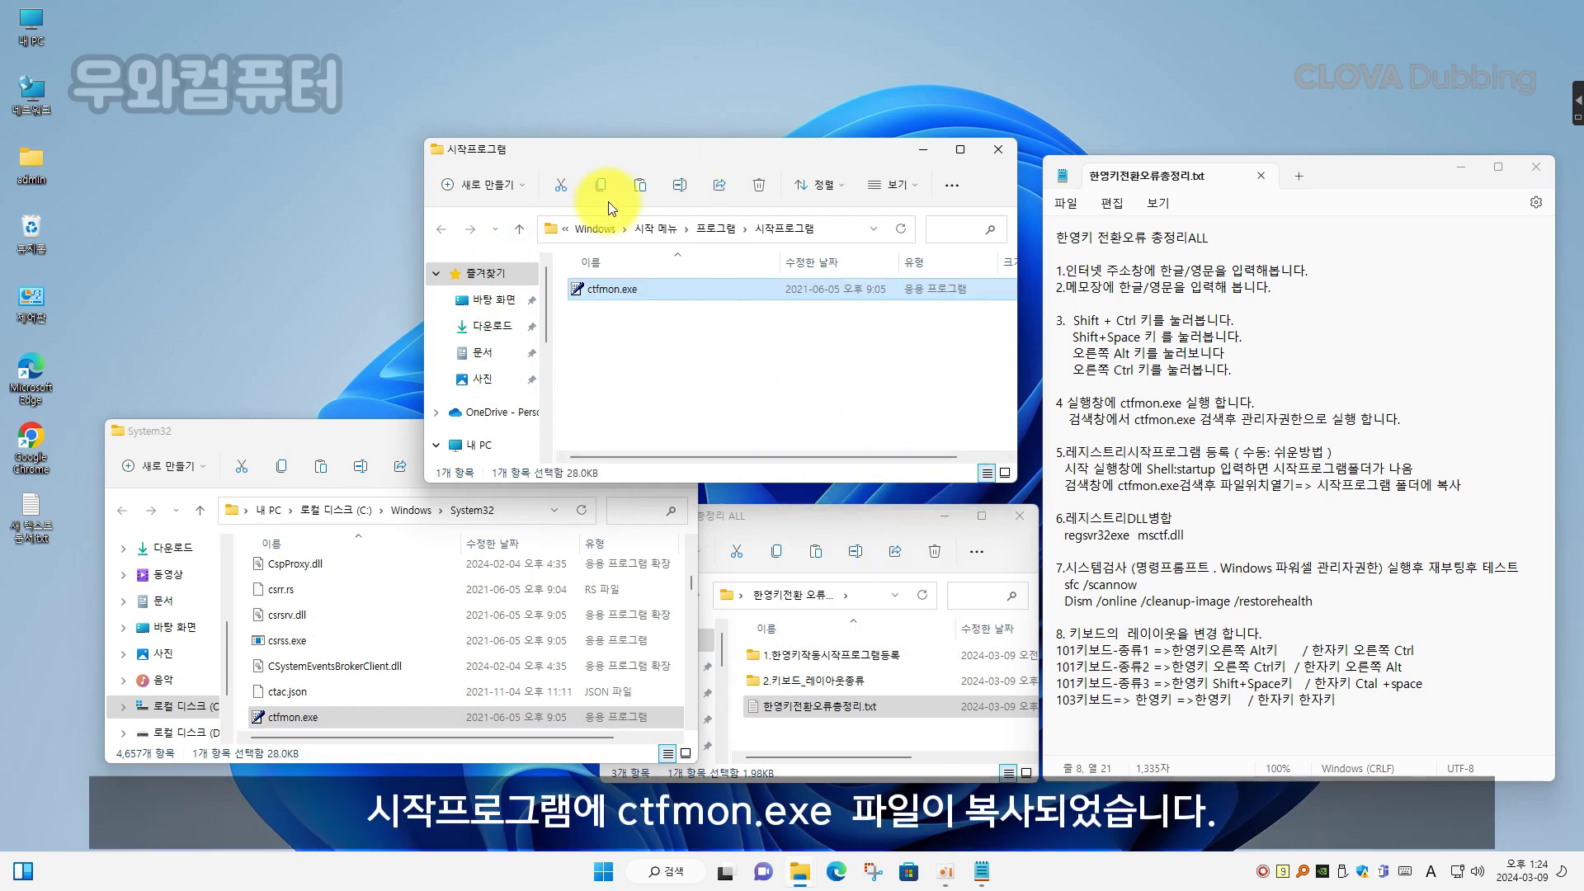
pyautogui.click(730, 358)
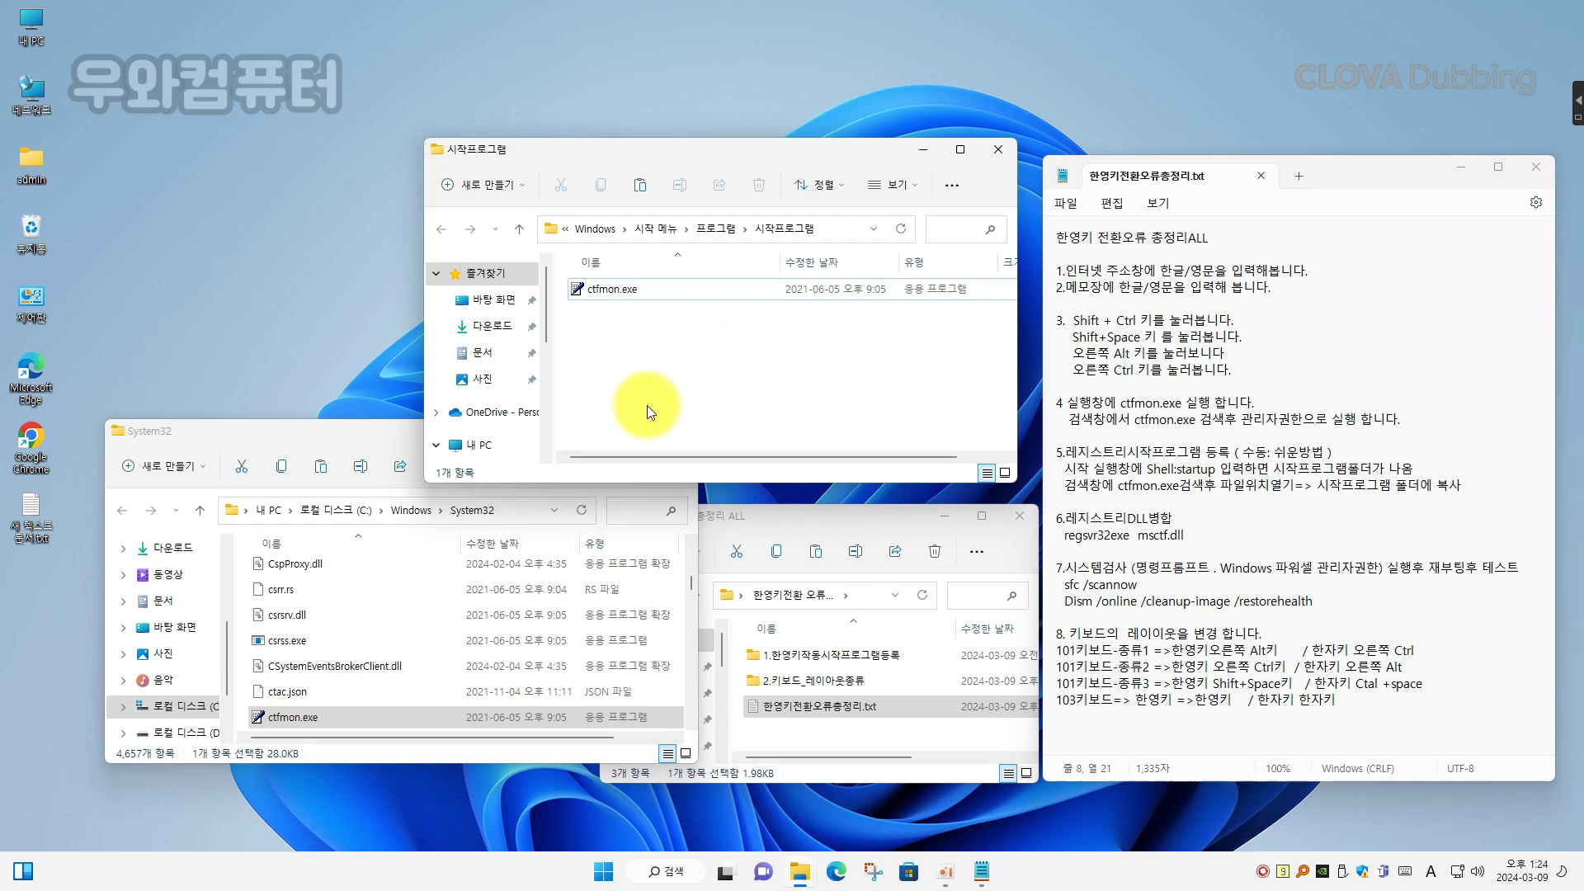
pyautogui.click(1000, 148)
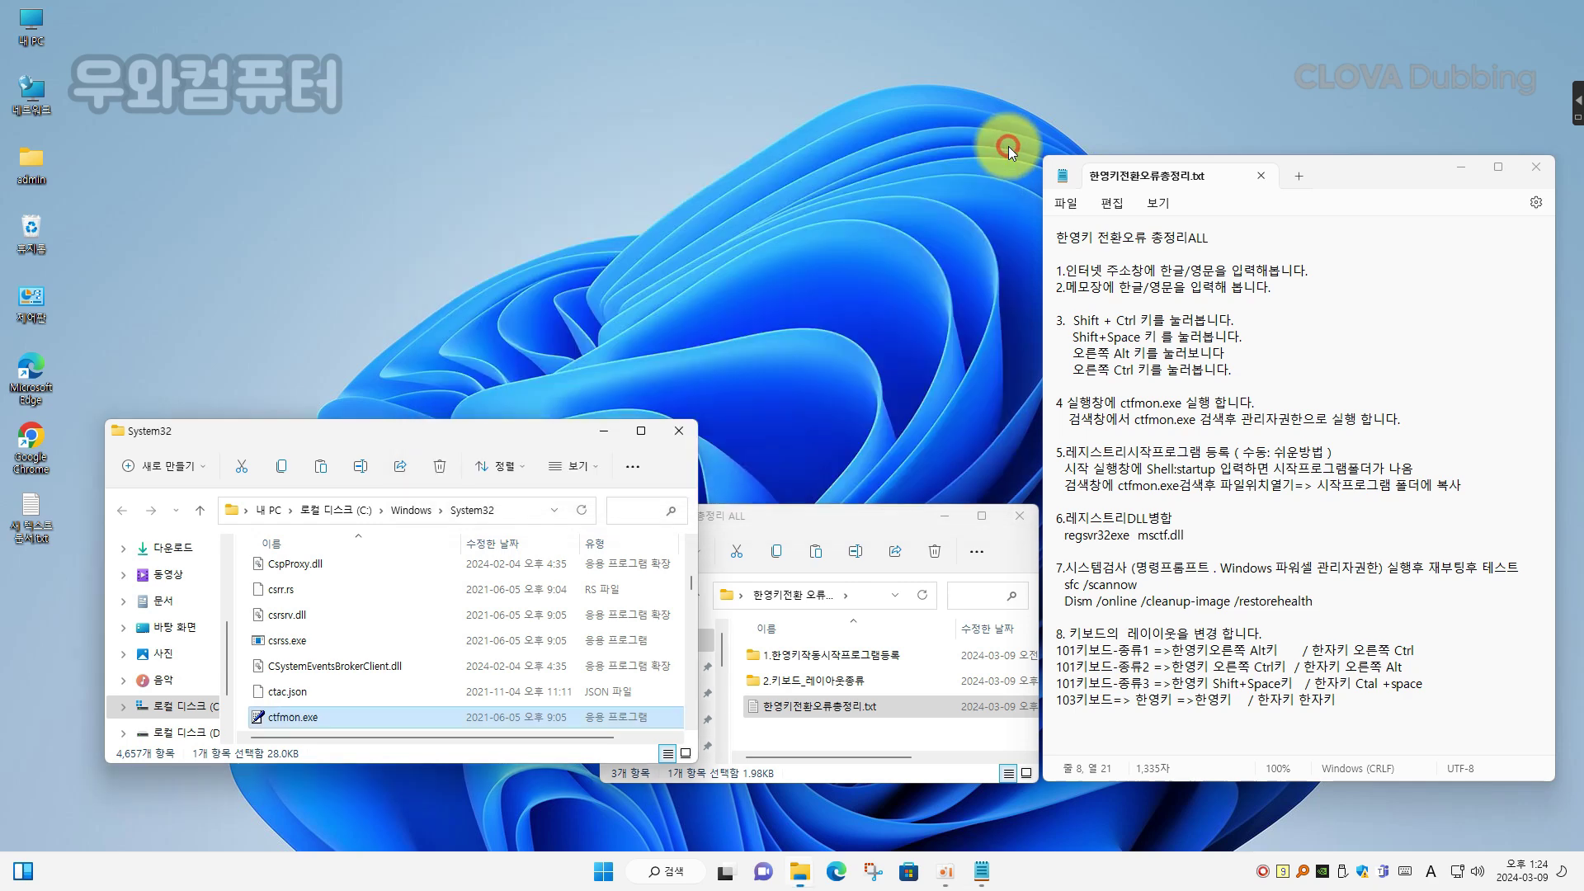
pyautogui.click(678, 429)
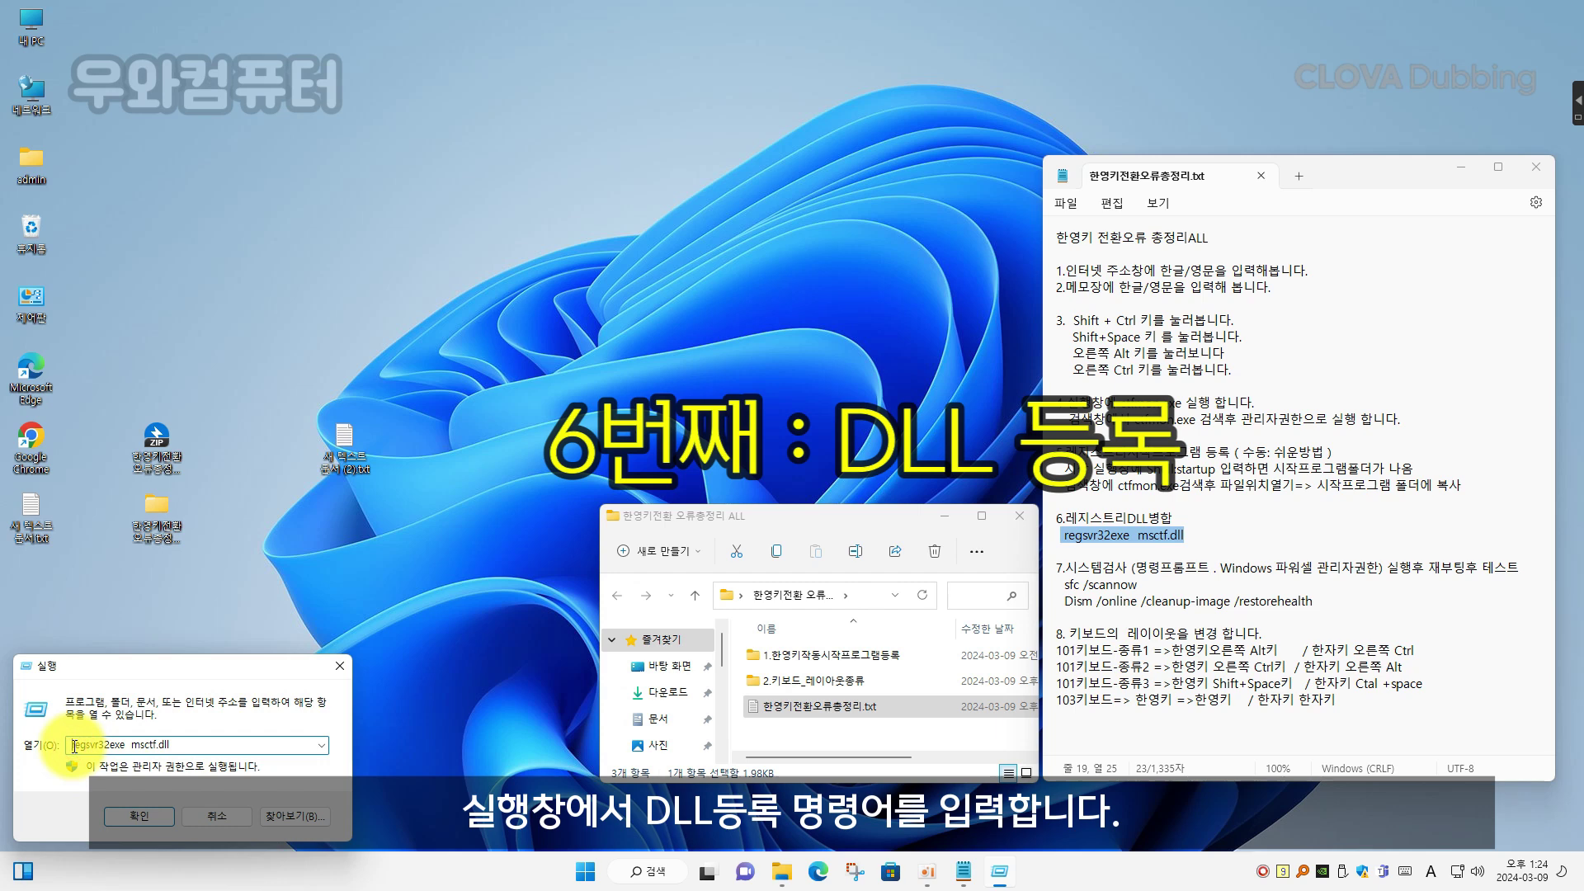
# Step: Register the text-services DLL by running "regsvr32.exe msctf.dll" from the Run dialog and dismiss the resulting message
pyautogui.click(181, 749)
pyautogui.hotkey('ctrl', 'a')
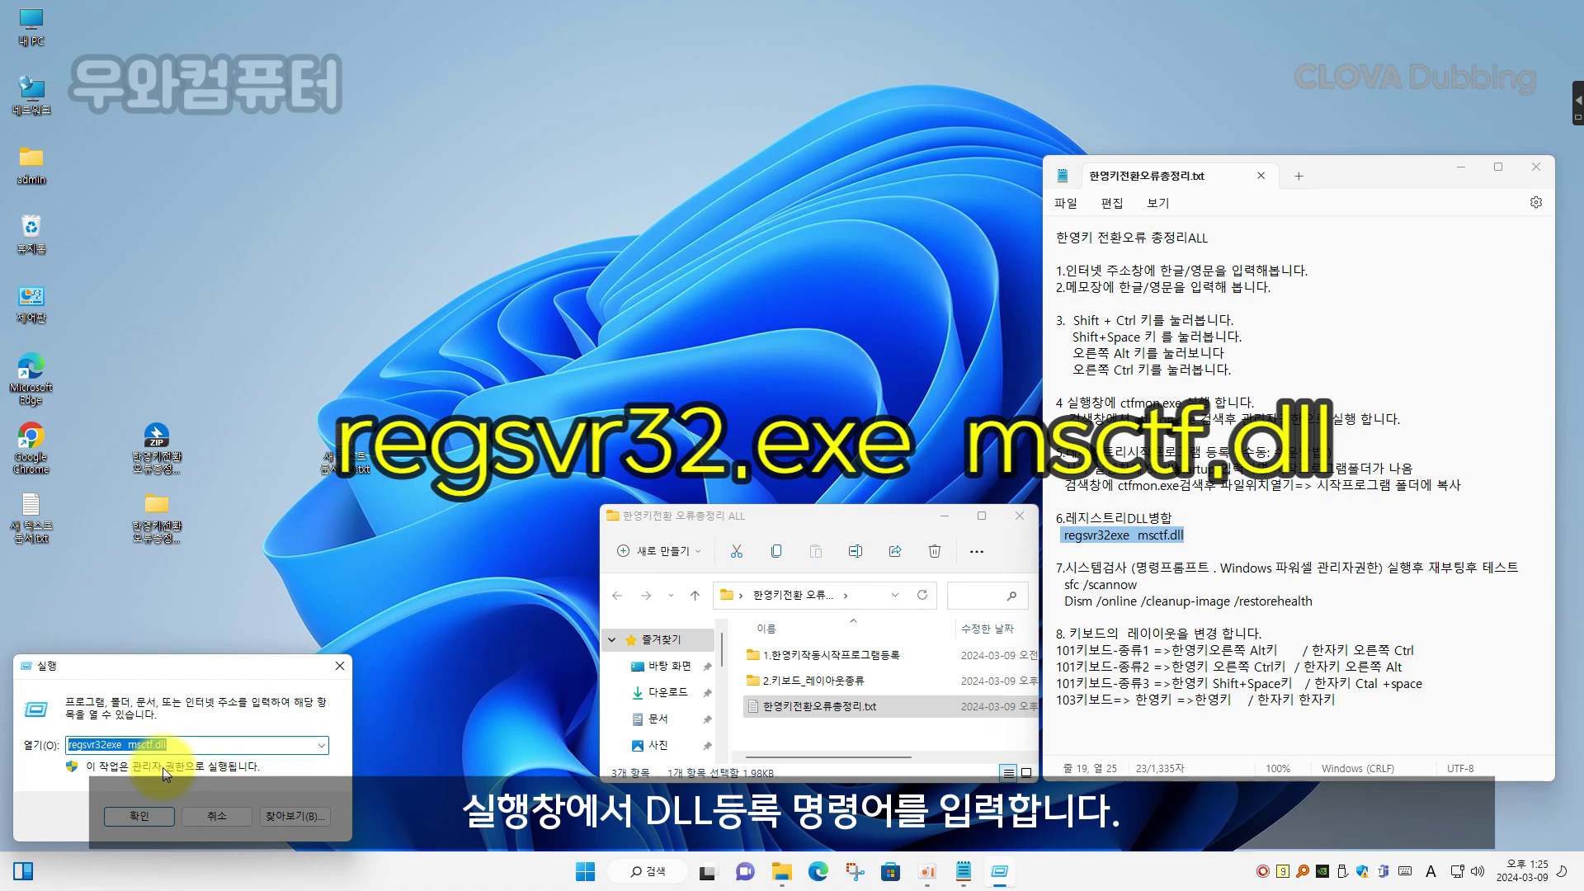
pyautogui.click(108, 745)
pyautogui.write('.')
pyautogui.press('Return')
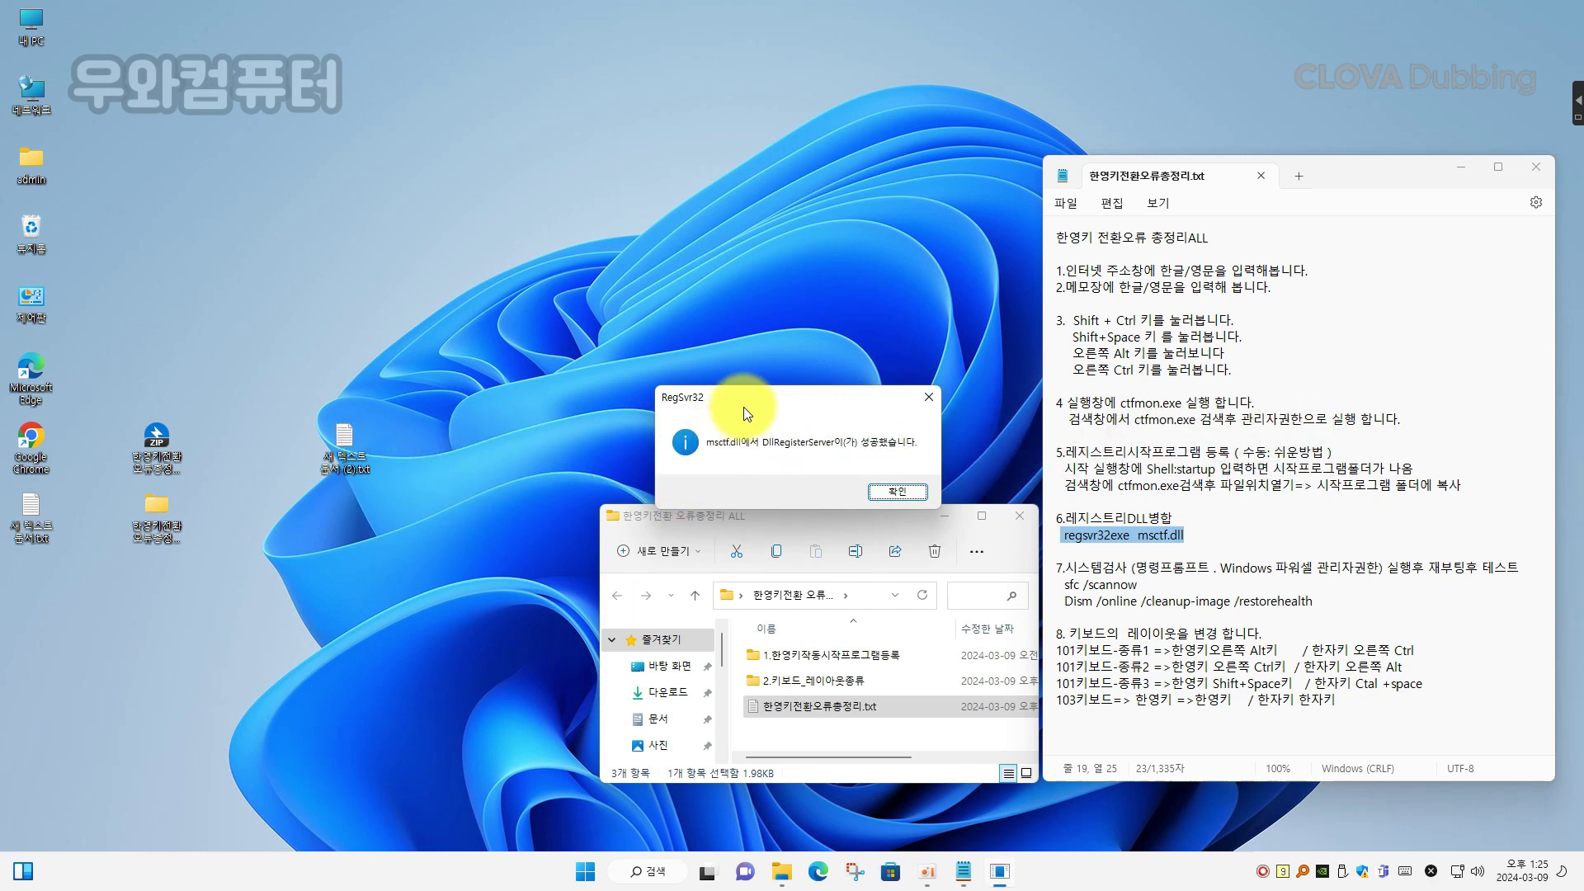
pyautogui.moveTo(744, 407); pyautogui.dragTo(647, 328)
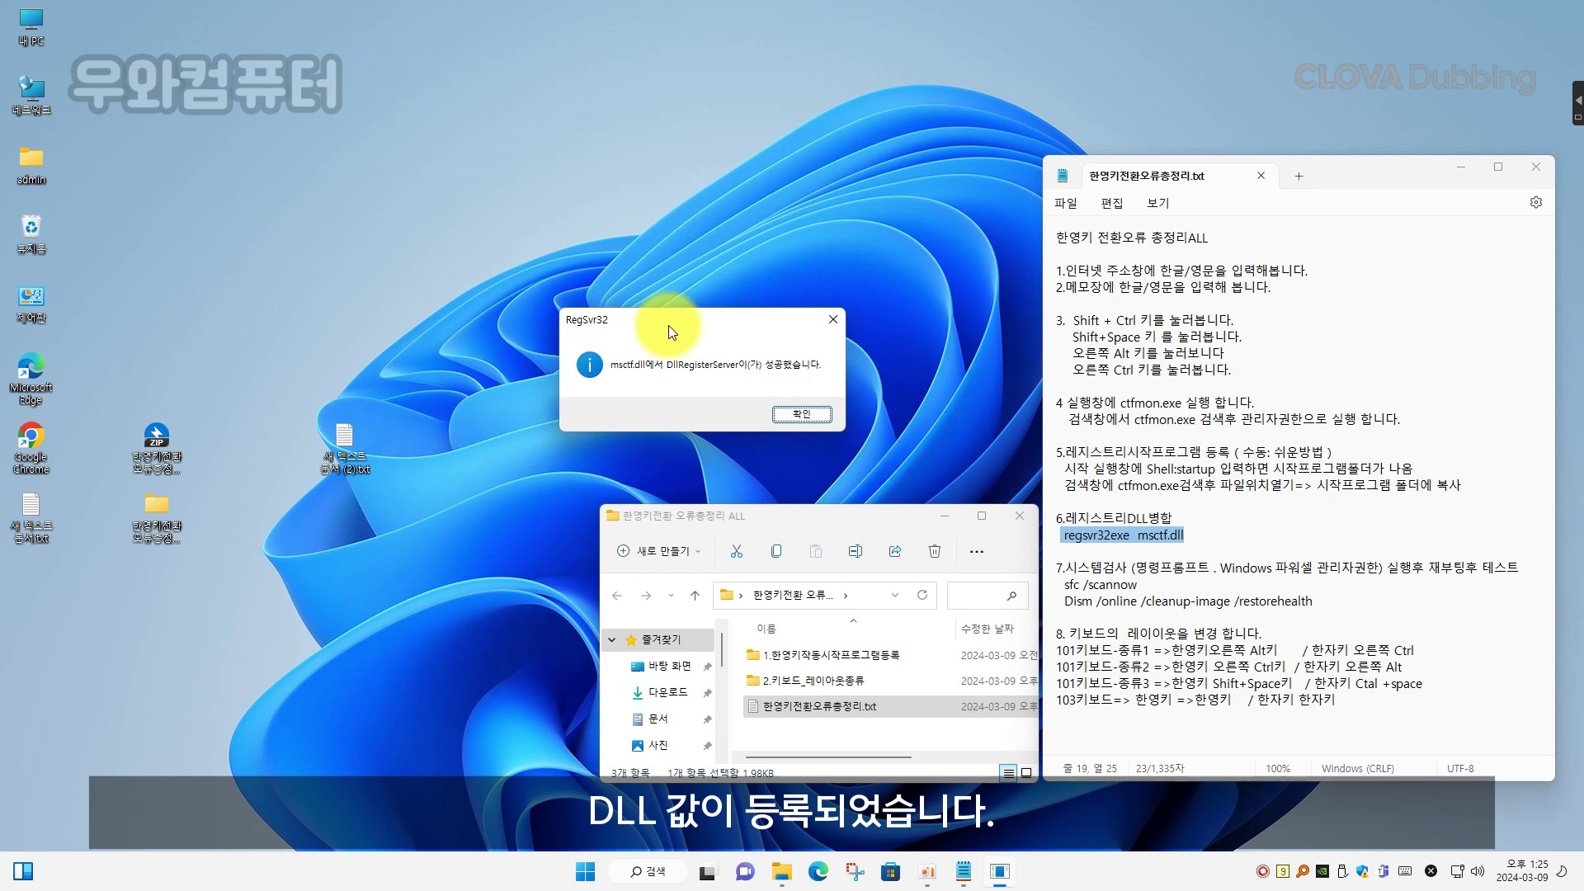
pyautogui.click(798, 414)
# Step: Correct the DLL registration command in the guide's section 6 to "regsvr32.exe msctf.dll"
pyautogui.click(1231, 535)
pyautogui.click(1106, 535)
pyautogui.write('.')
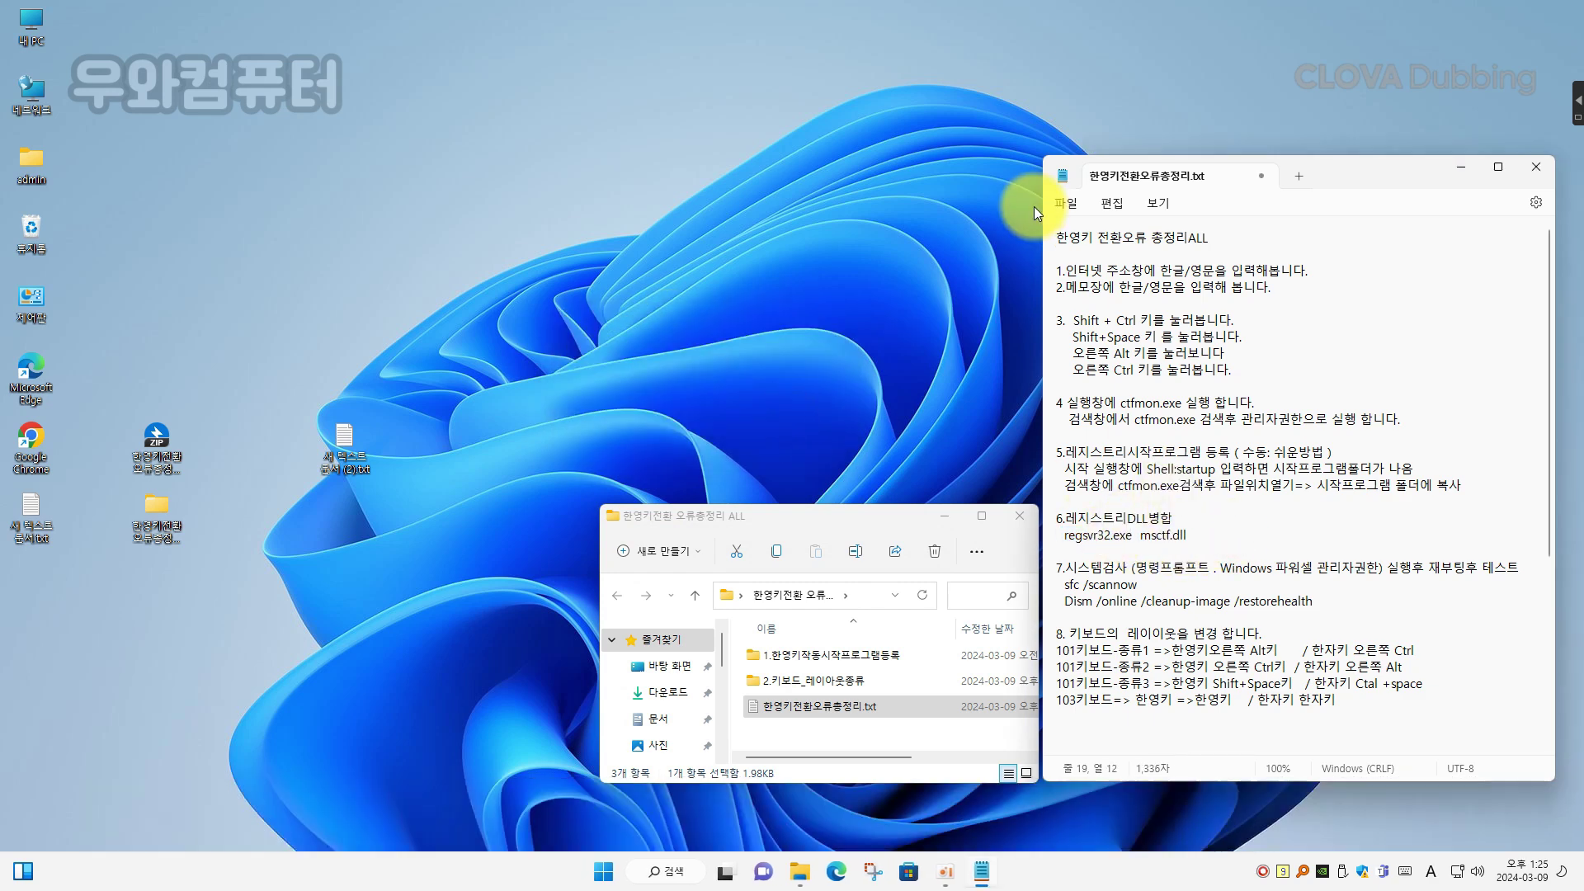
pyautogui.click(1141, 519)
# Step: Open Windows PowerShell as administrator and run the guide's "sfc /scannow" command
pyautogui.rightClick(604, 879)
pyautogui.click(641, 642)
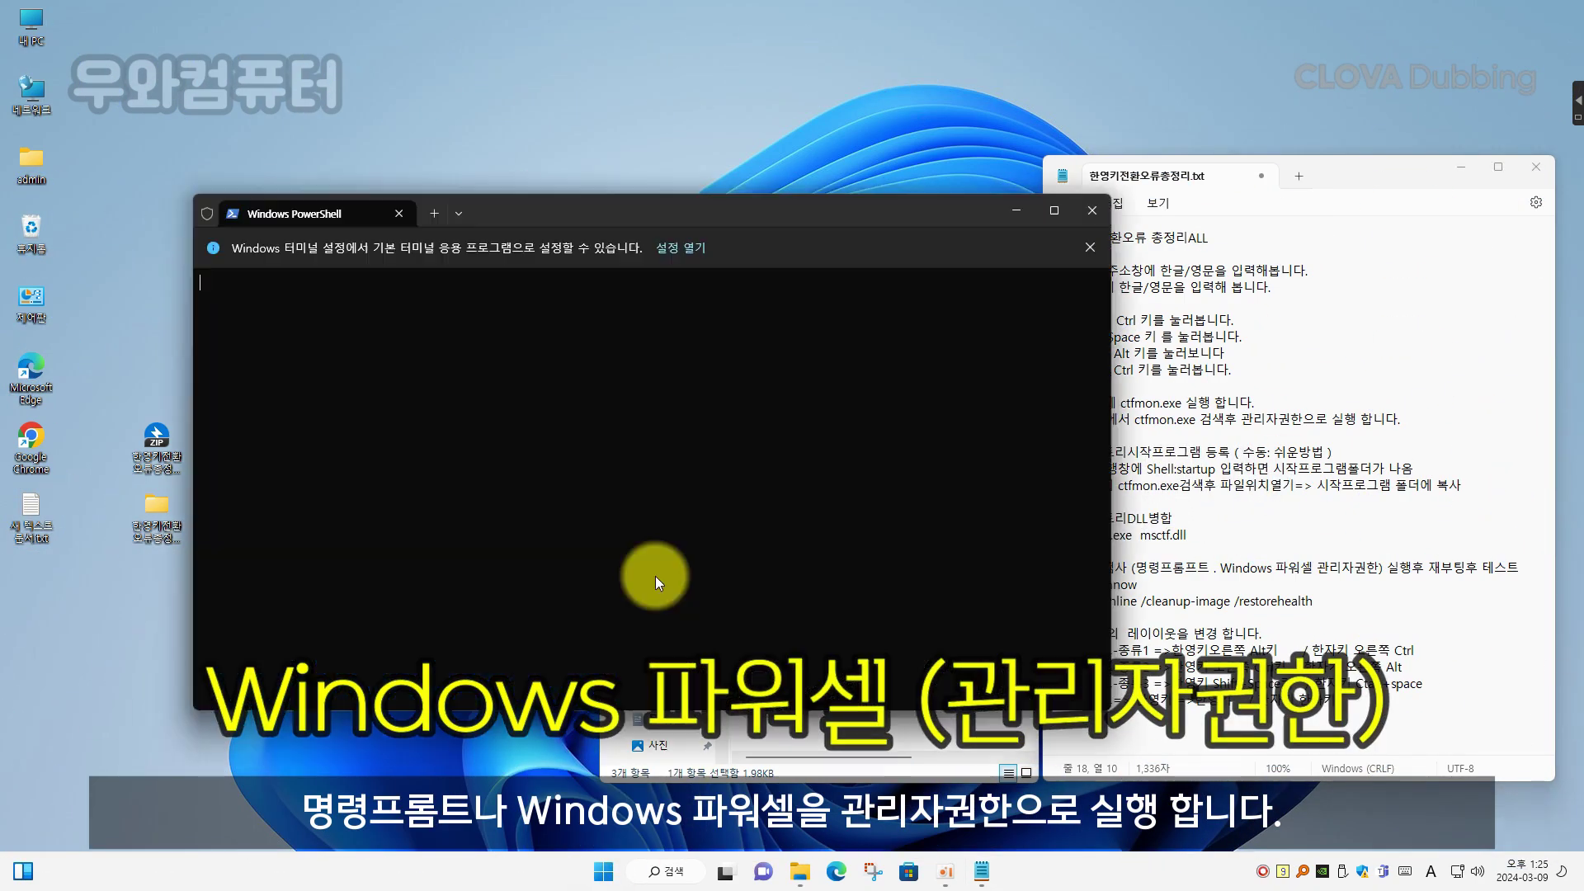
pyautogui.moveTo(793, 276); pyautogui.dragTo(781, 314)
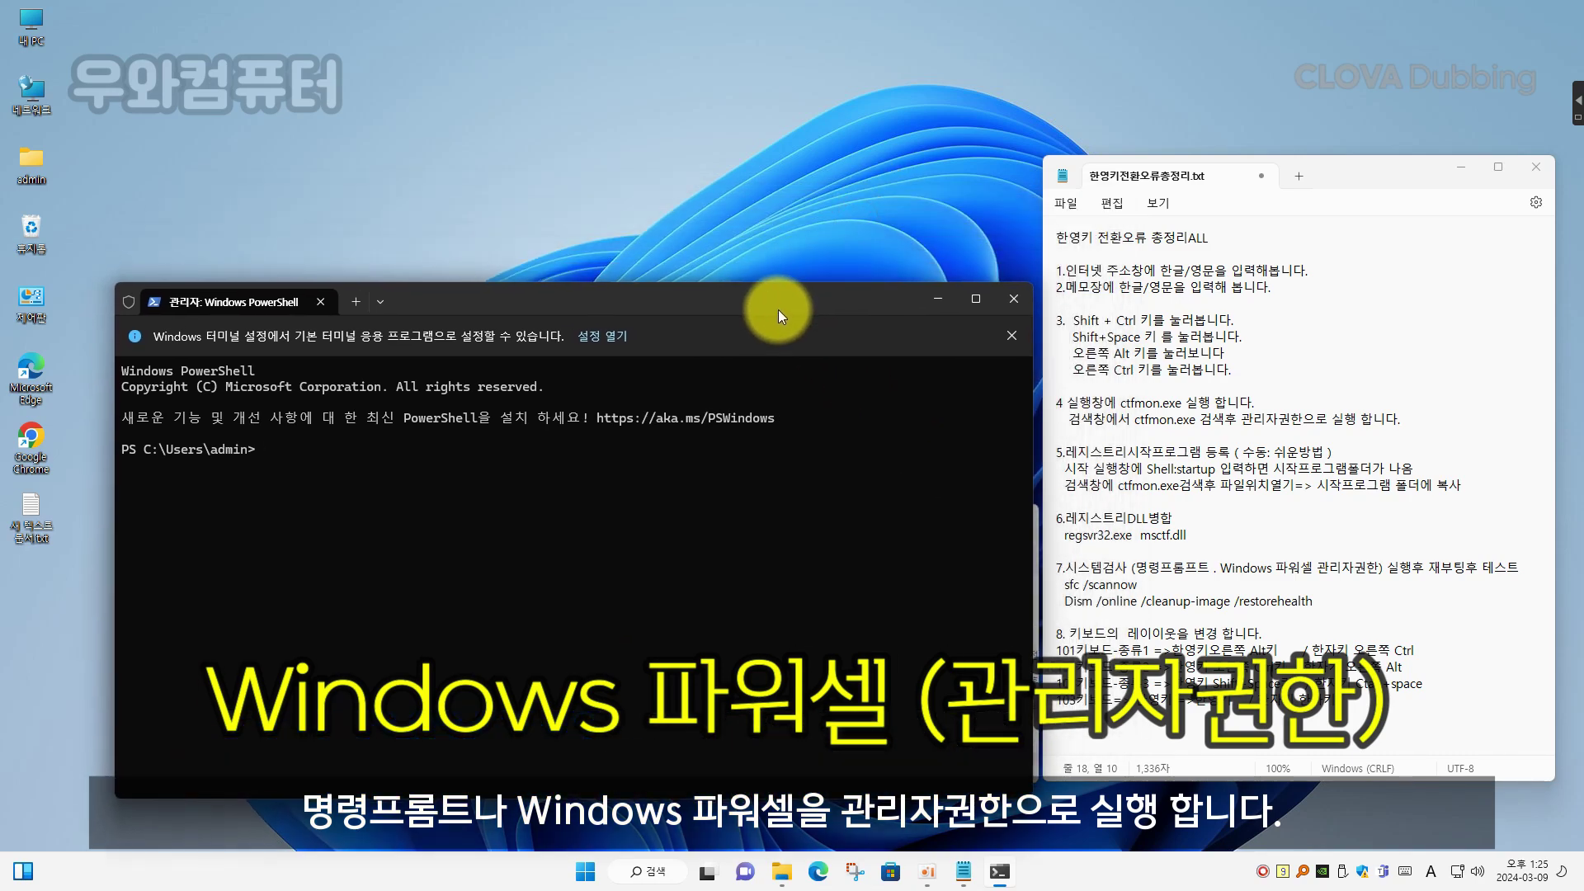
pyautogui.moveTo(1136, 584); pyautogui.dragTo(1061, 592)
pyautogui.rightClick(310, 462)
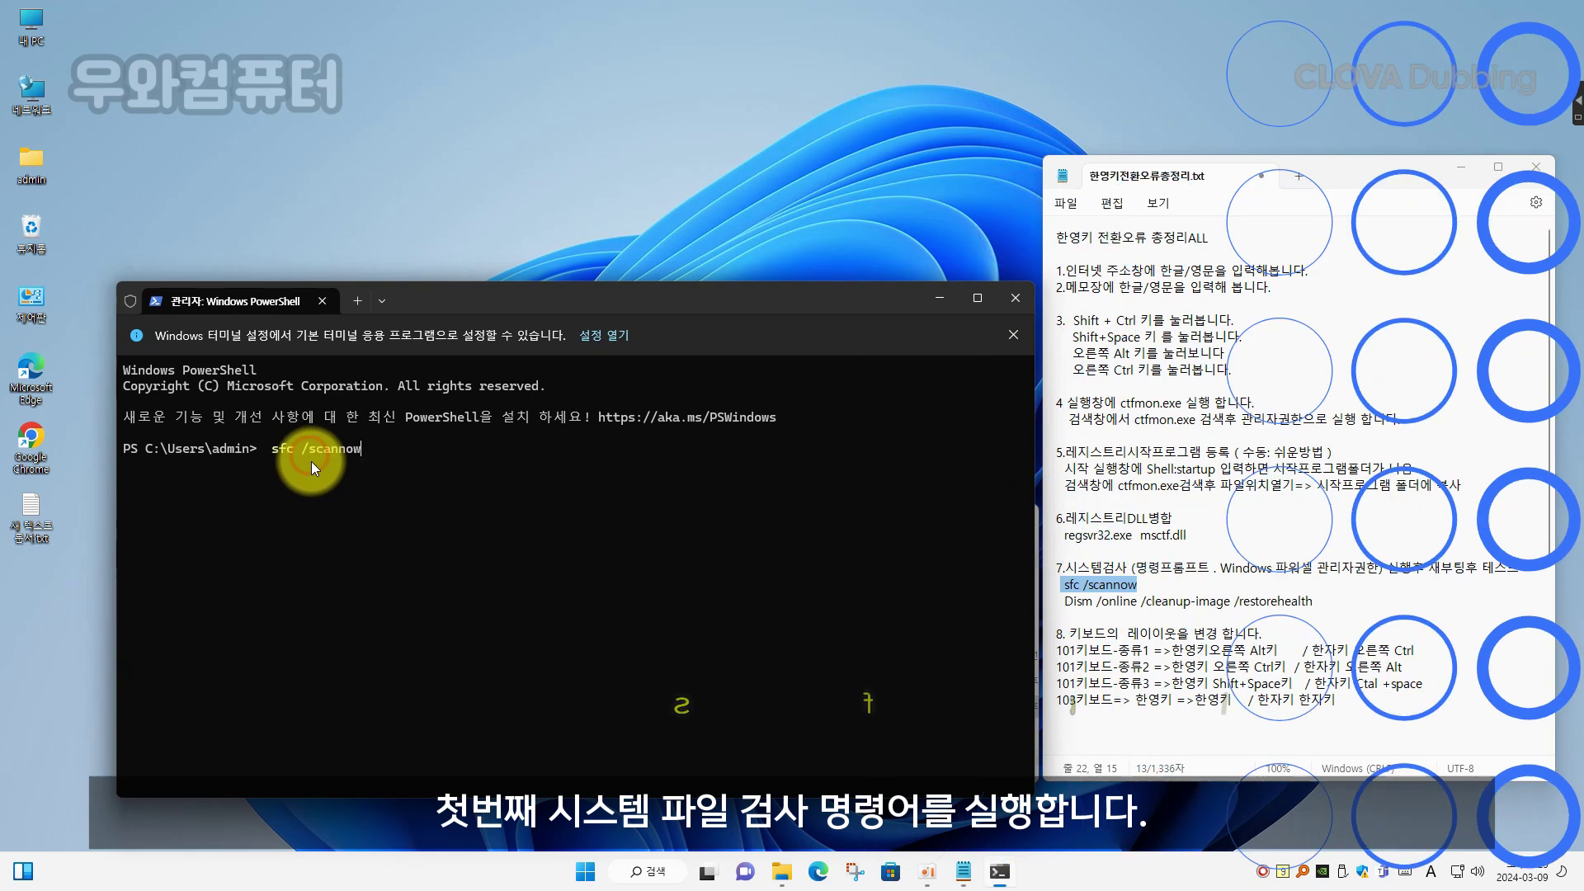
pyautogui.press('Return')
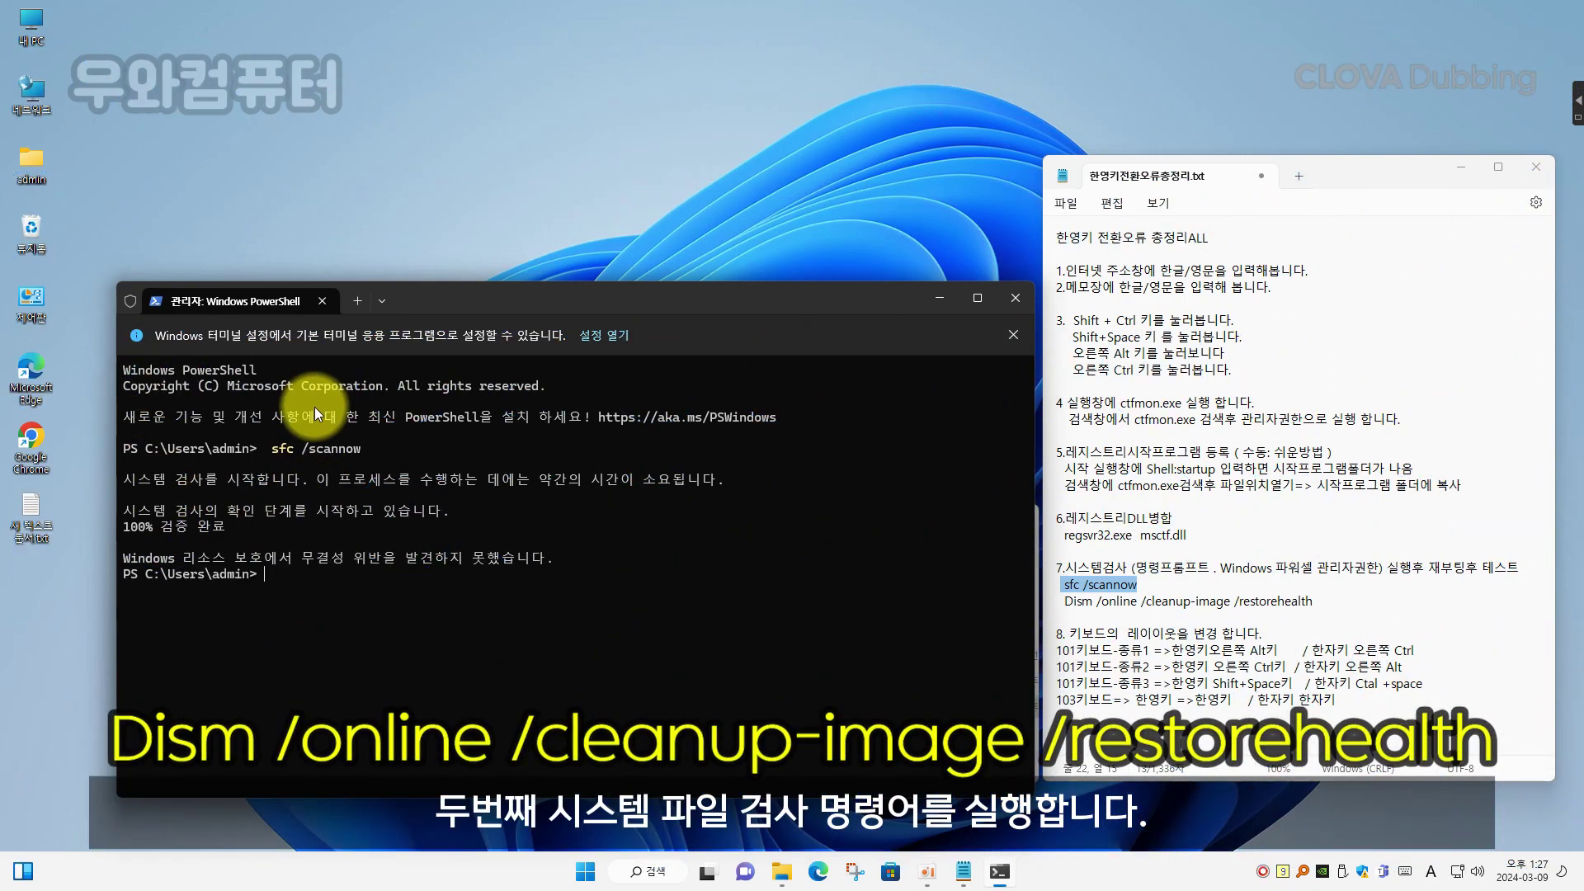
# Step: Run "Dism /online /cleanup-image /restorehealth" from the guide in PowerShell and close the PowerShell window when the repair ends
pyautogui.moveTo(1315, 601); pyautogui.dragTo(1066, 605)
pyautogui.hotkey('ctrl', 'c')
pyautogui.click(399, 605)
pyautogui.hotkey('ctrl', 'v')
pyautogui.press('Return')
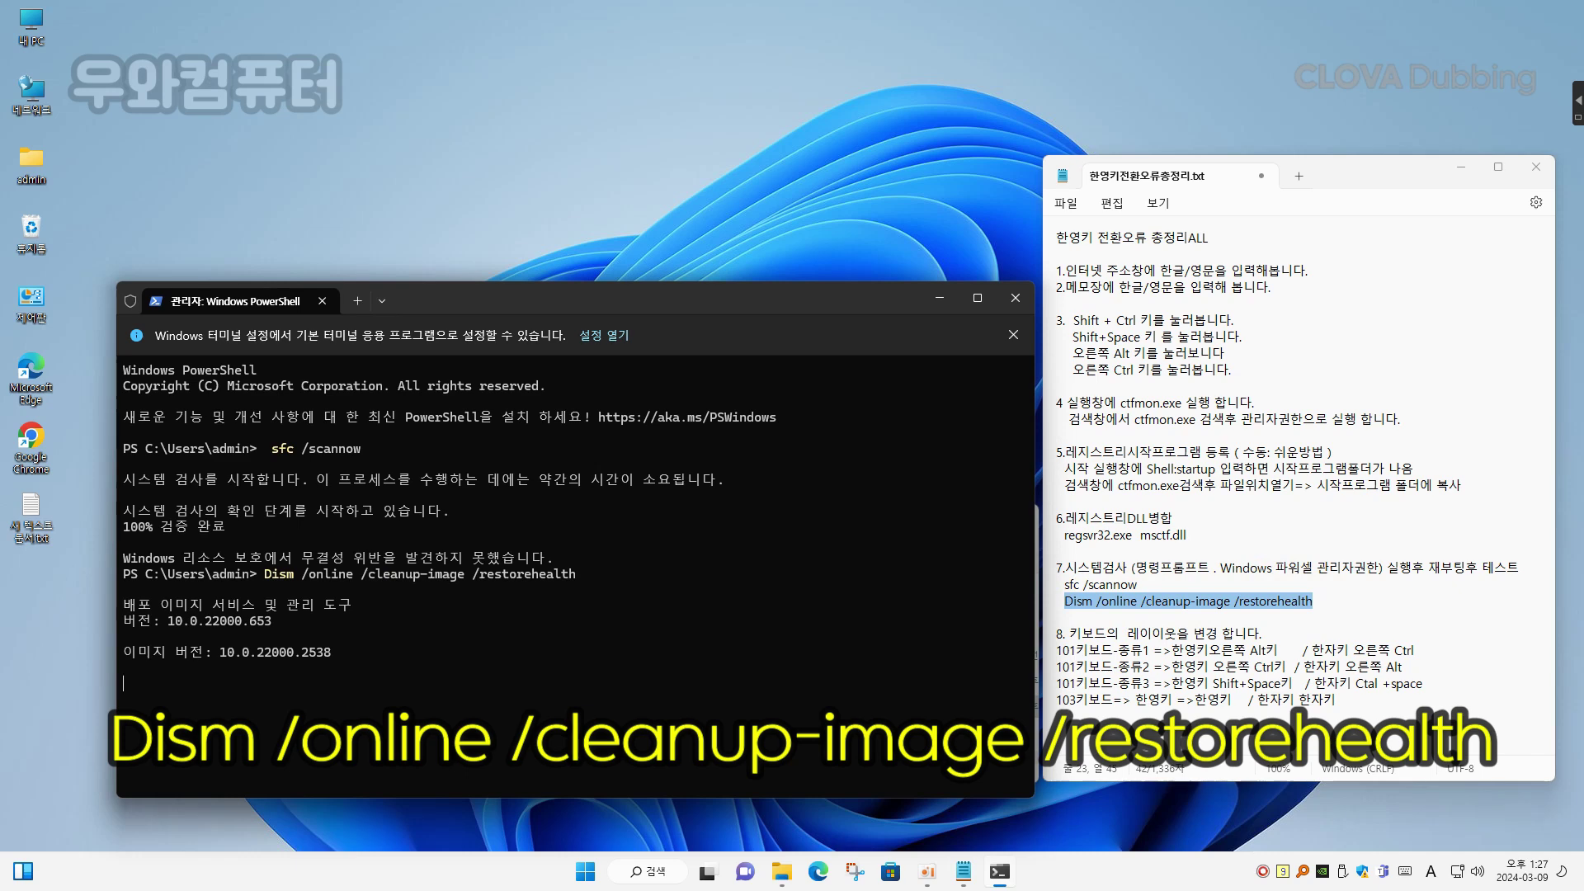
pyautogui.click(1121, 535)
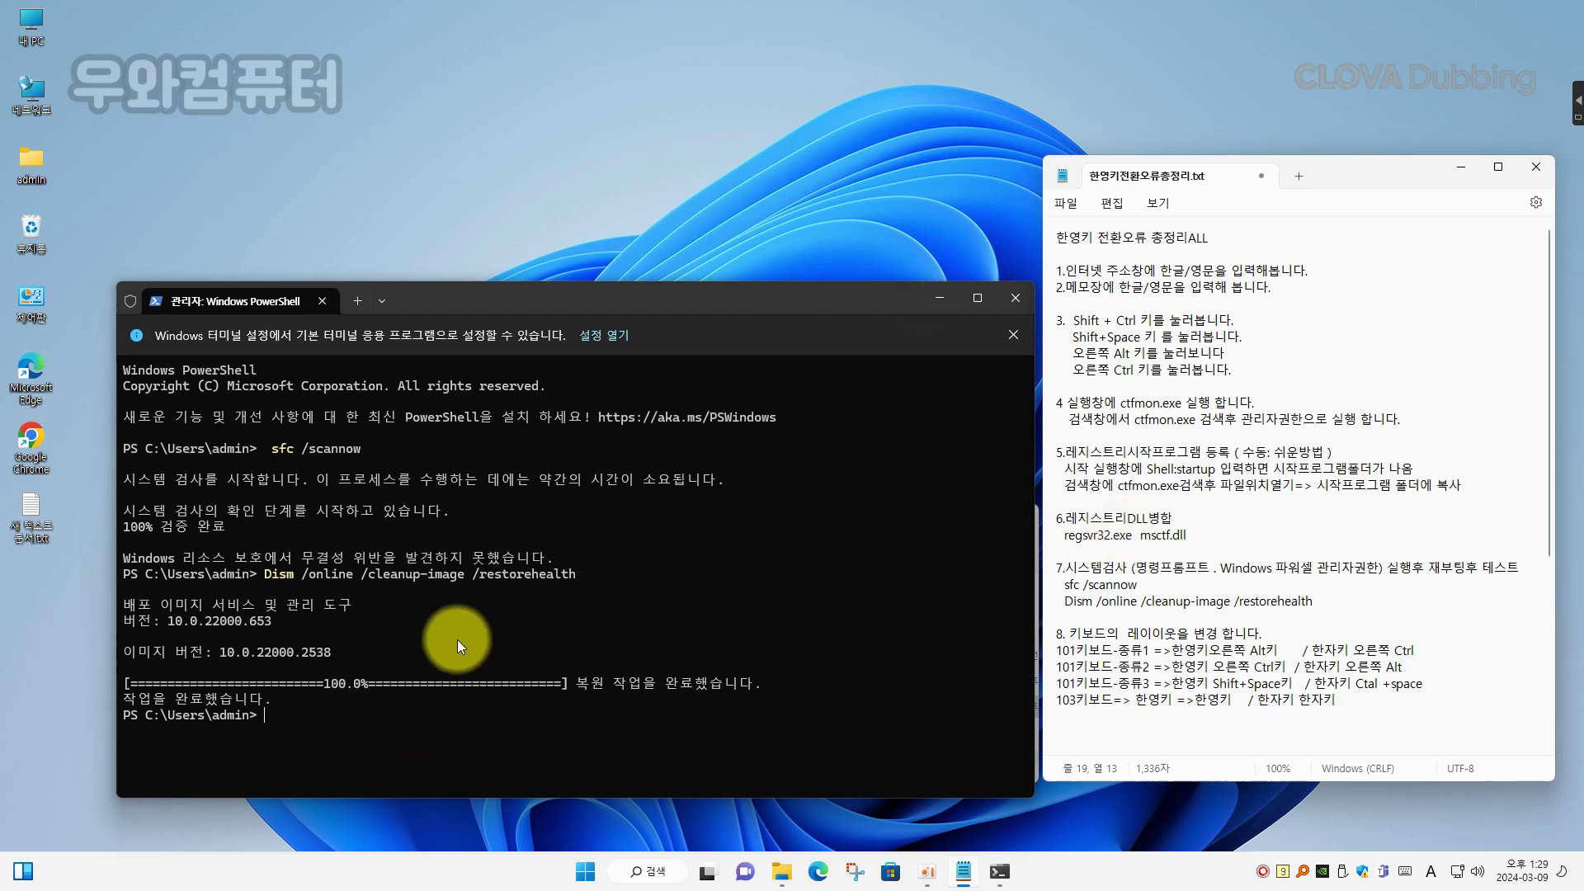
pyautogui.click(1015, 298)
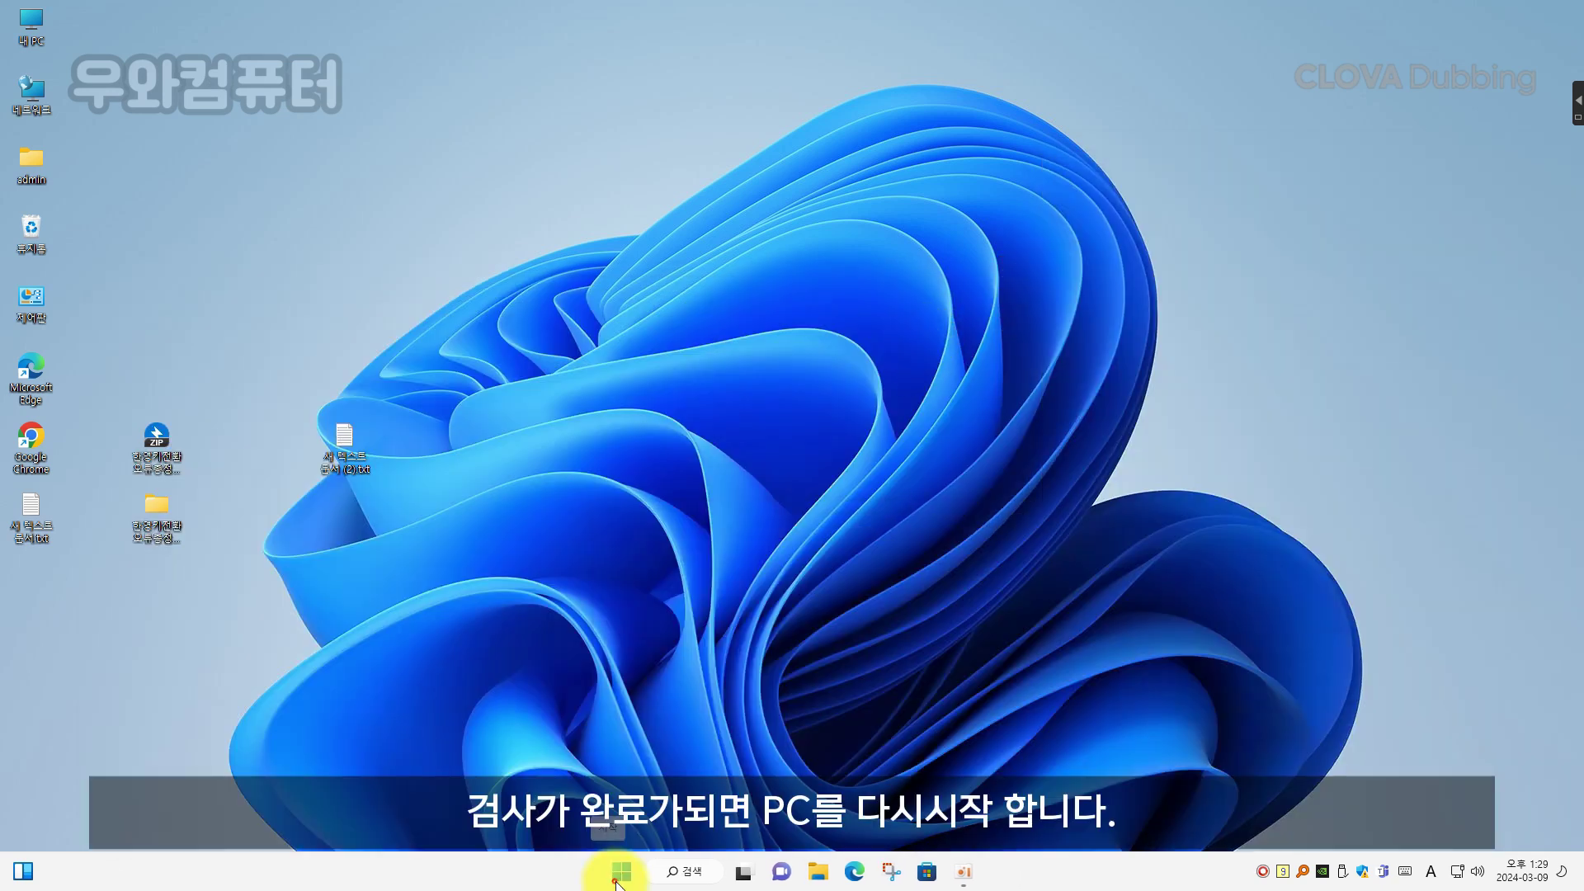
# Step: Restart the PC
pyautogui.click(621, 871)
pyautogui.click(997, 813)
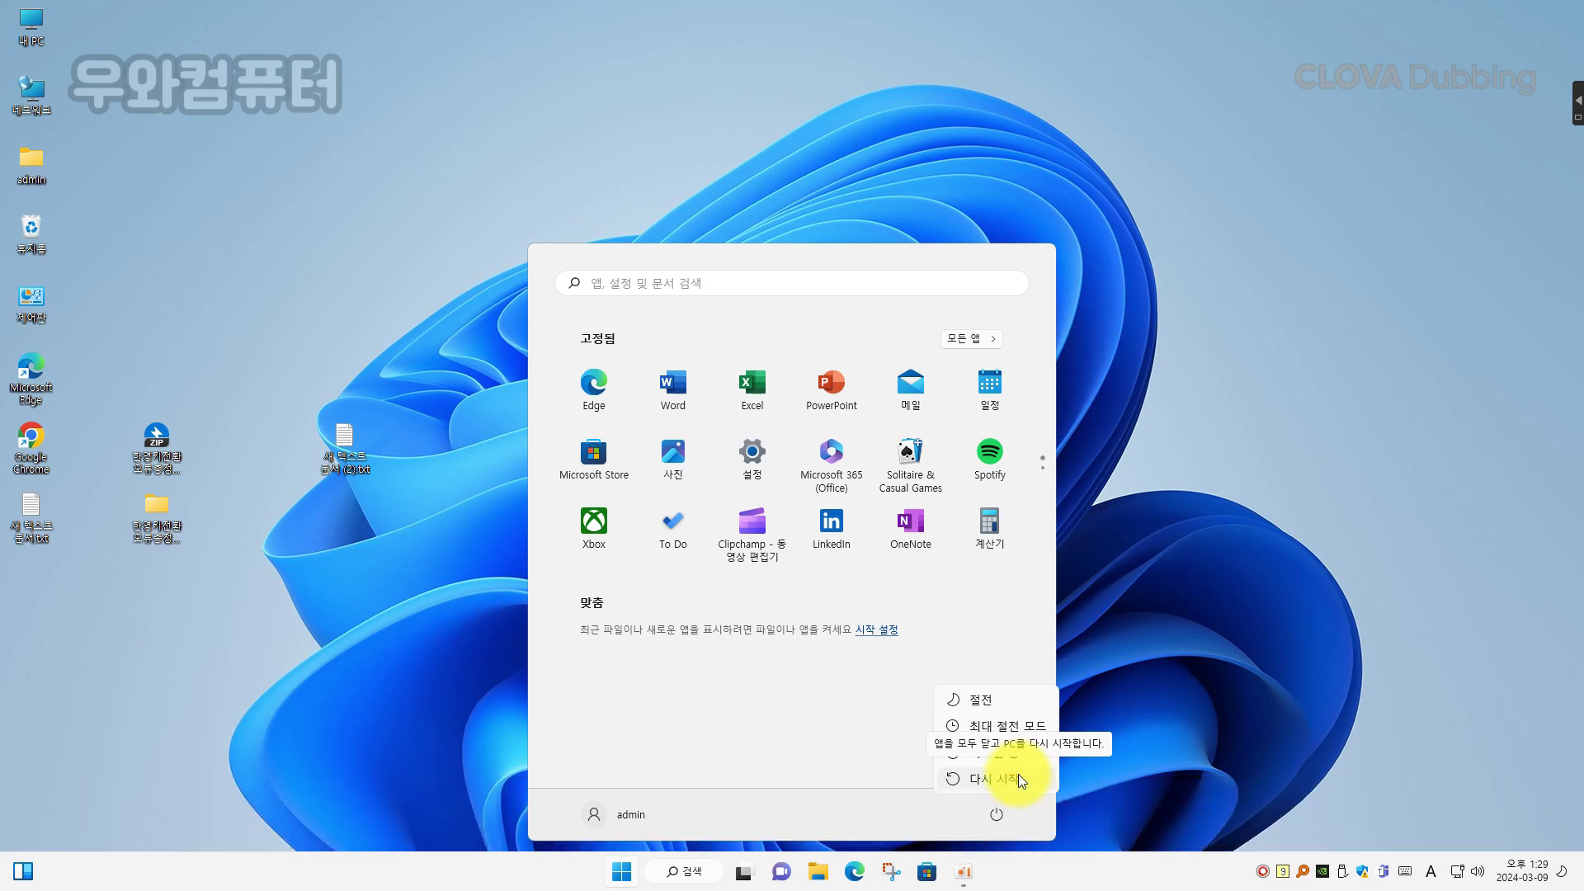
pyautogui.click(1018, 777)
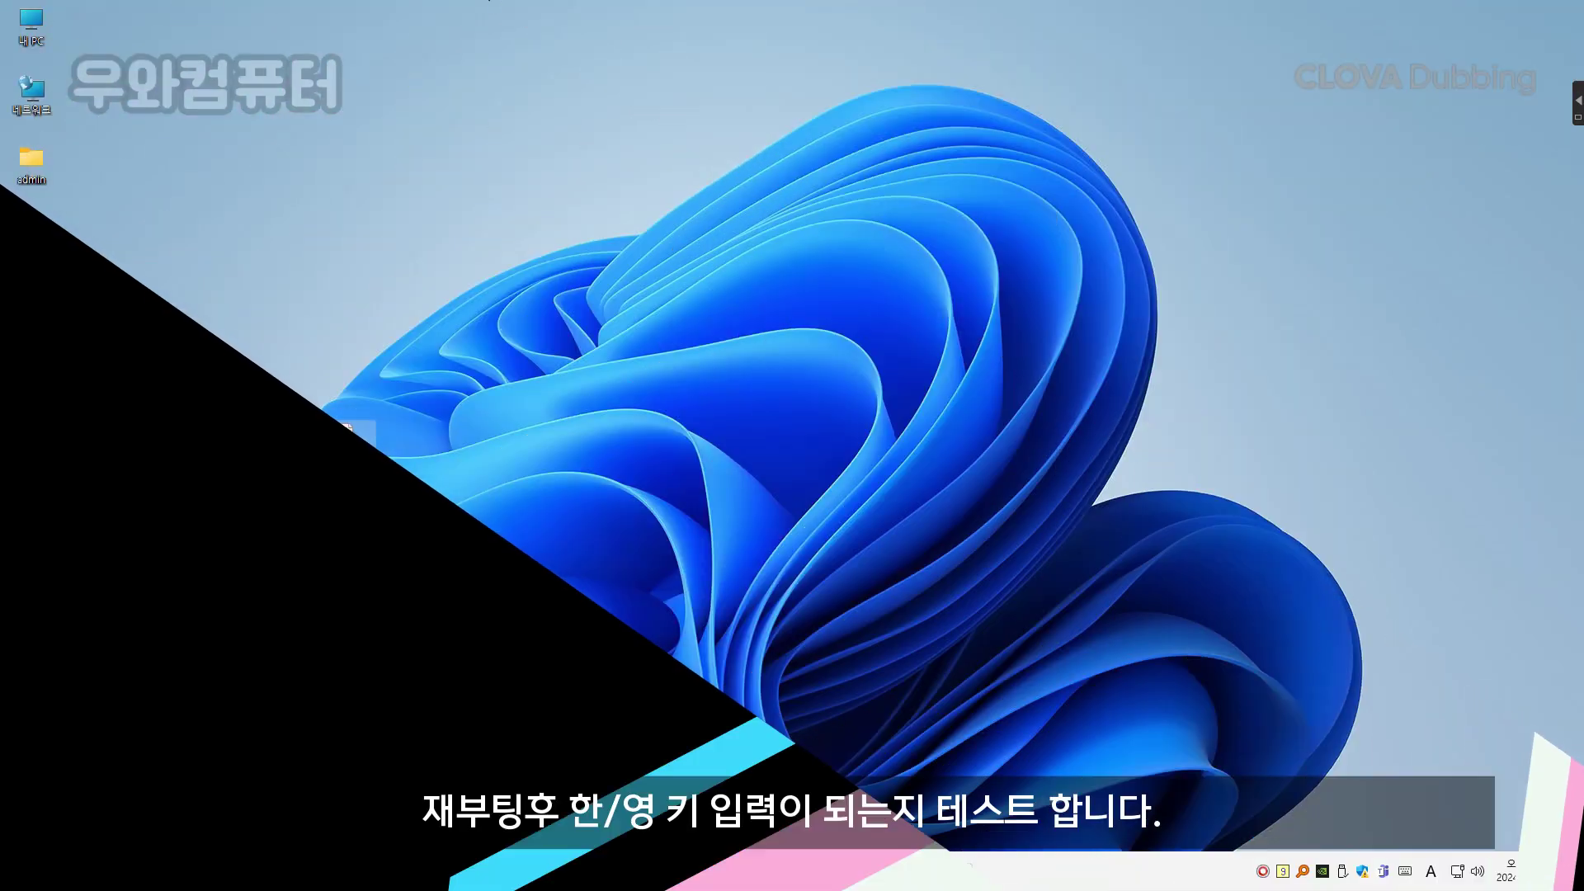
# Step: Reopen the desktop folder 한영키전환 오류총정리 ALL and its guide text file, placing the folder window beside the guide
pyautogui.doubleClick(151, 529)
pyautogui.doubleClick(400, 623)
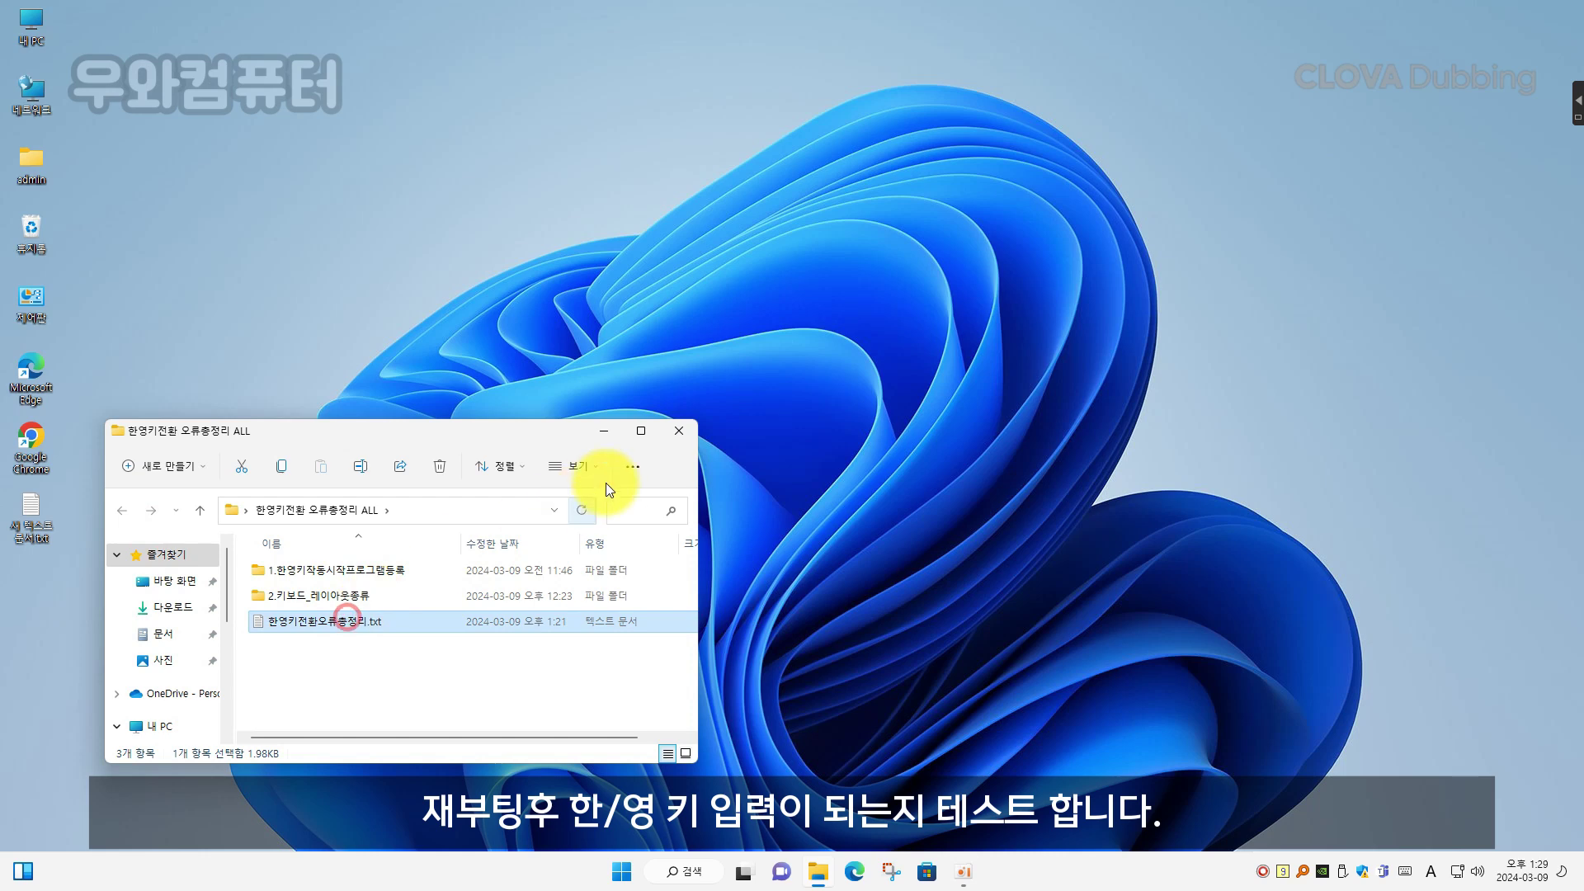
pyautogui.moveTo(490, 433); pyautogui.dragTo(837, 454)
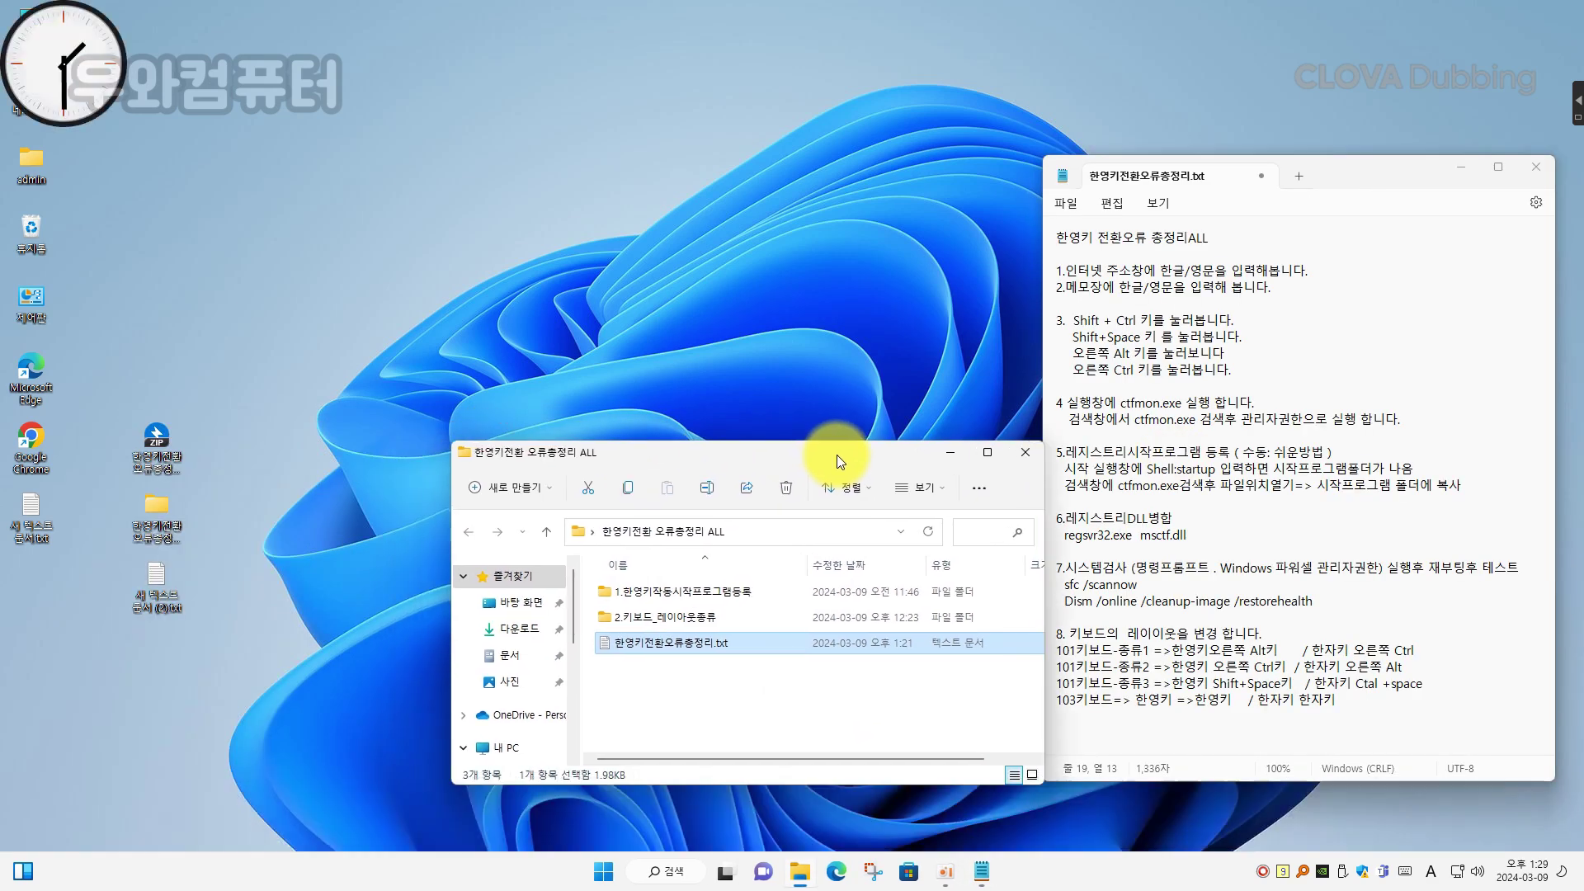
pyautogui.click(811, 374)
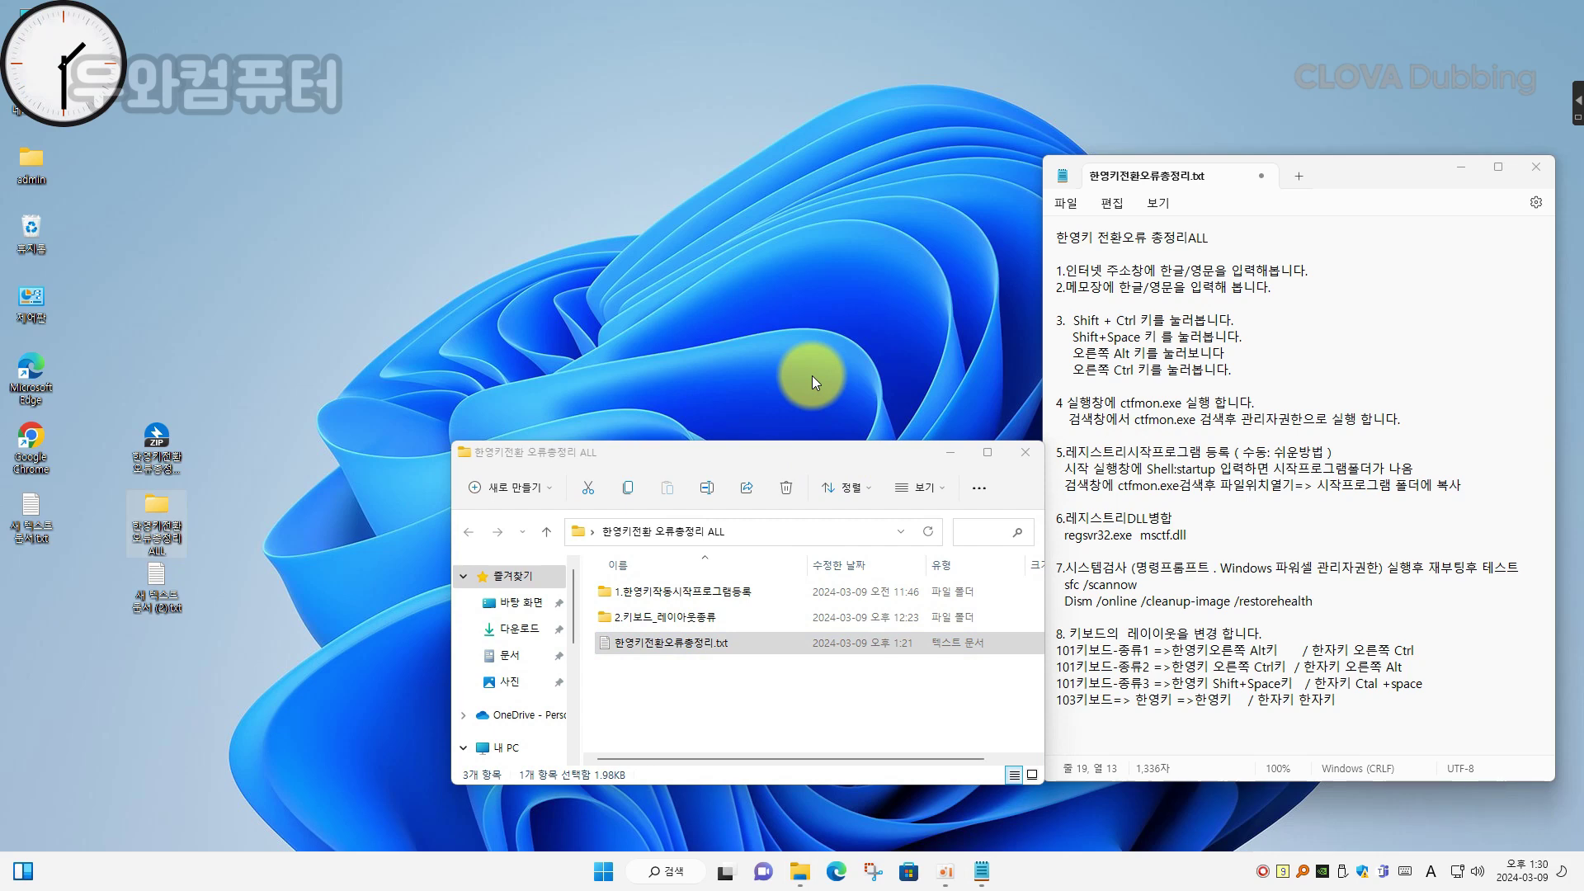
# Step: Merge the ctfmon.exe startup .reg file from the 1.한영키작동시작프로그램등록 folder into the registry and return to the parent folder
pyautogui.doubleClick(712, 592)
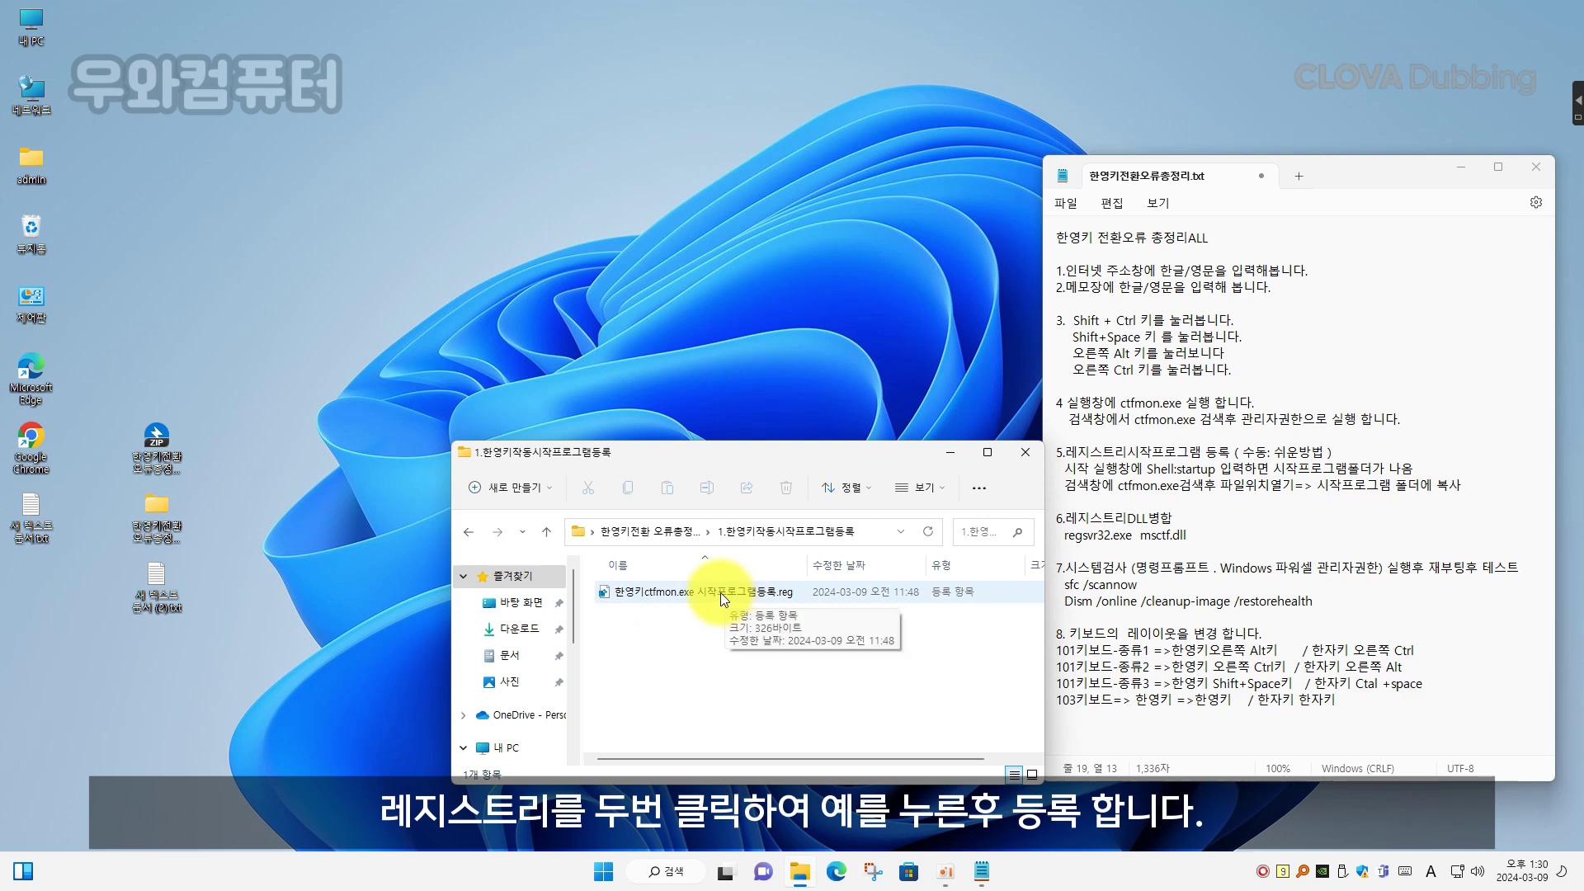
pyautogui.doubleClick(720, 593)
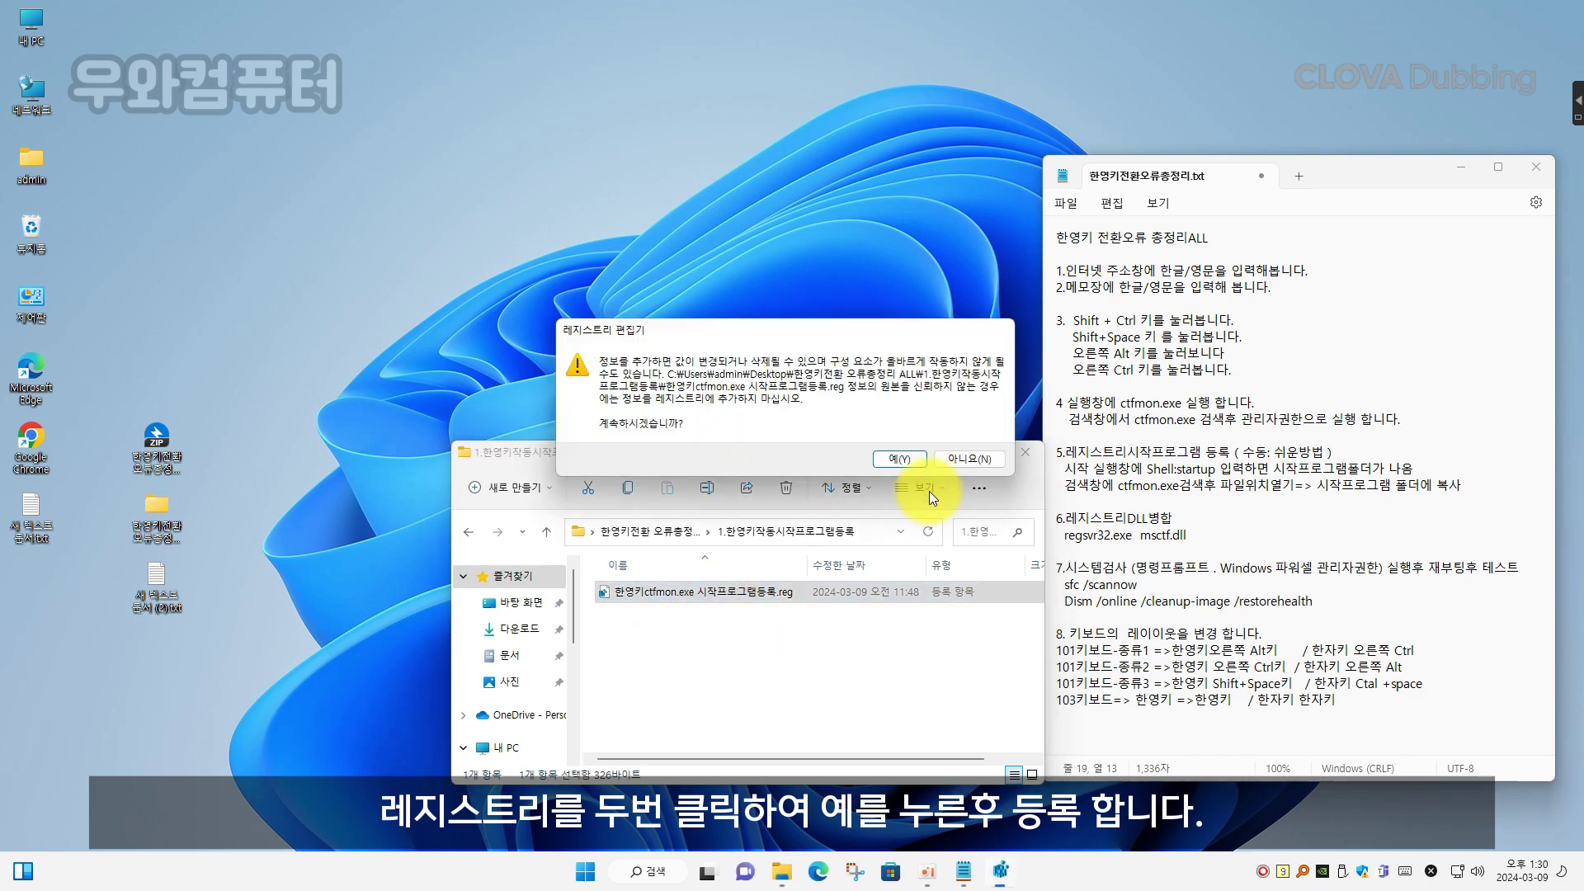
pyautogui.click(899, 461)
pyautogui.click(899, 462)
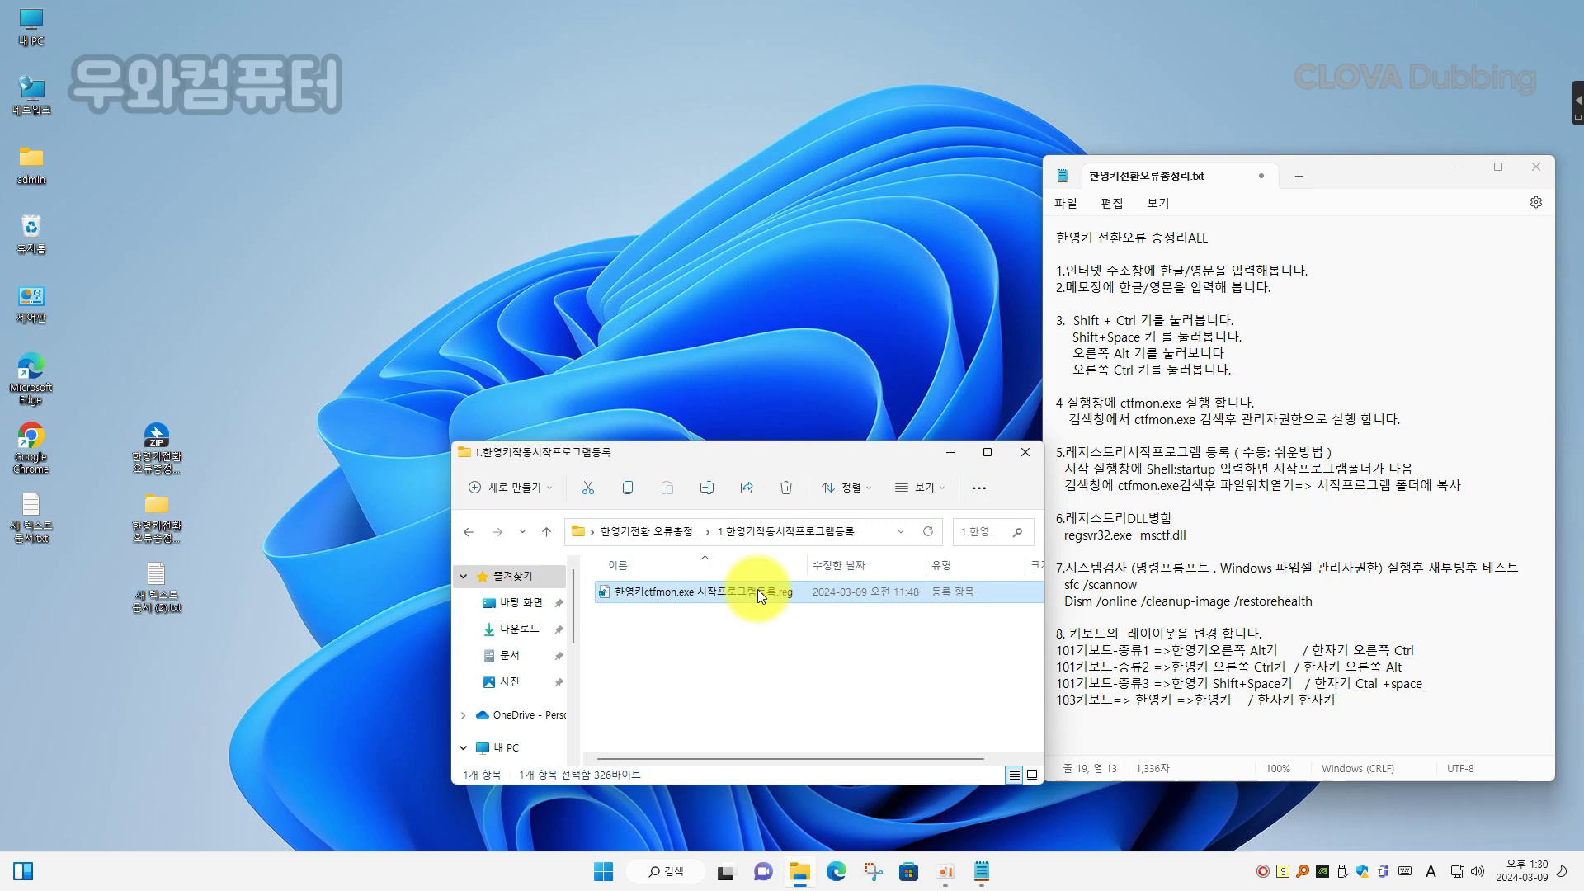
pyautogui.click(662, 533)
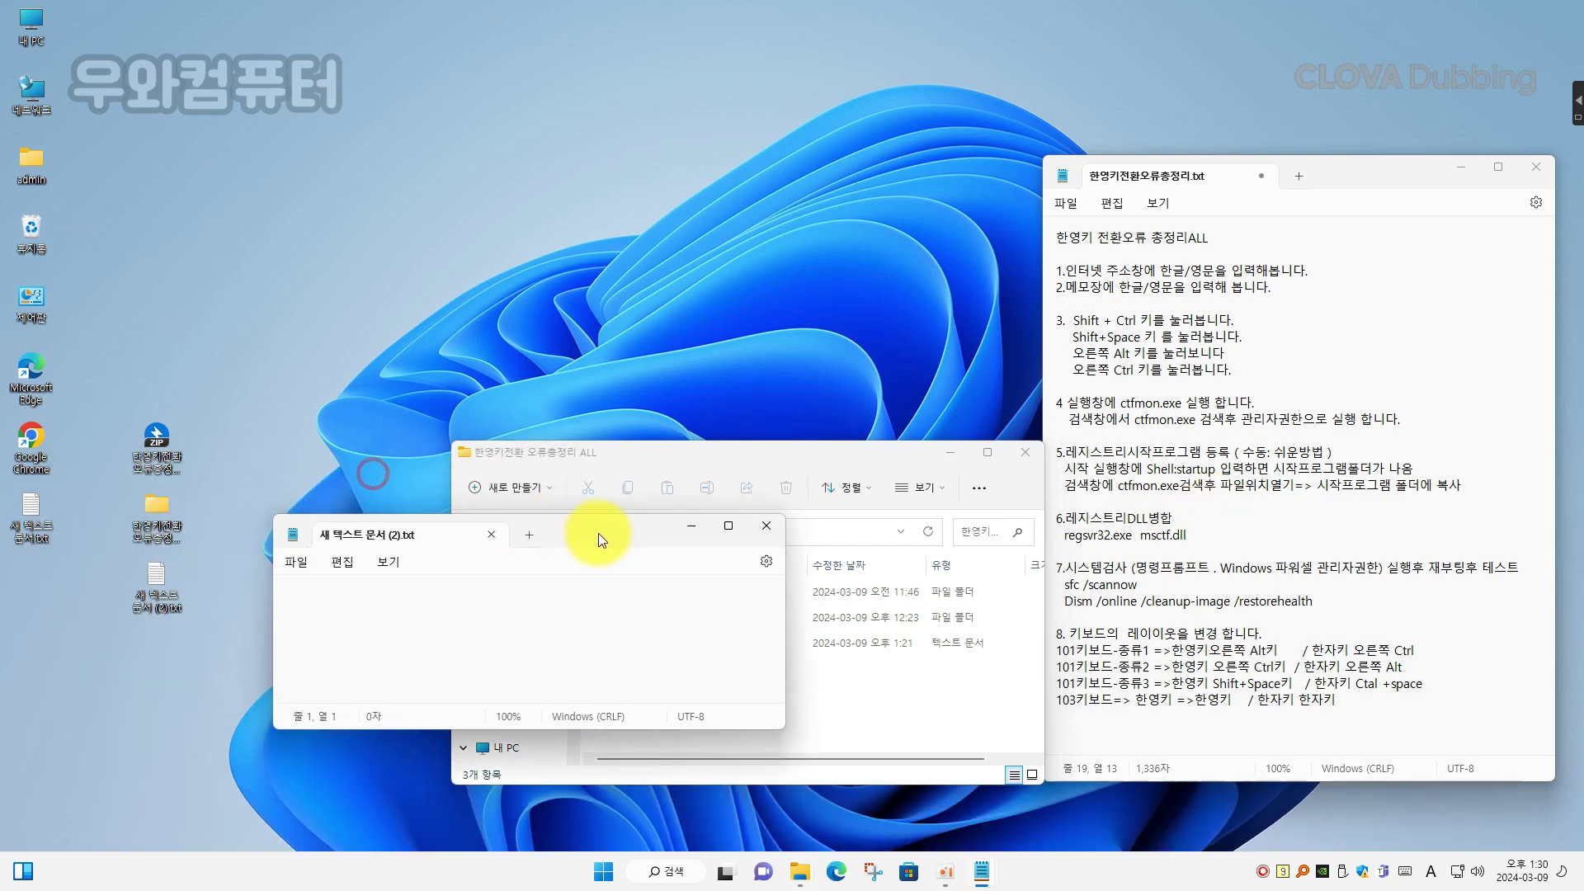
# Step: Test Korean/English switching in the blank text document by entering "한글 입력" and "abcd", and close it without saving
pyautogui.press('Hangul')
pyautogui.write('ㅎ한글 입력')
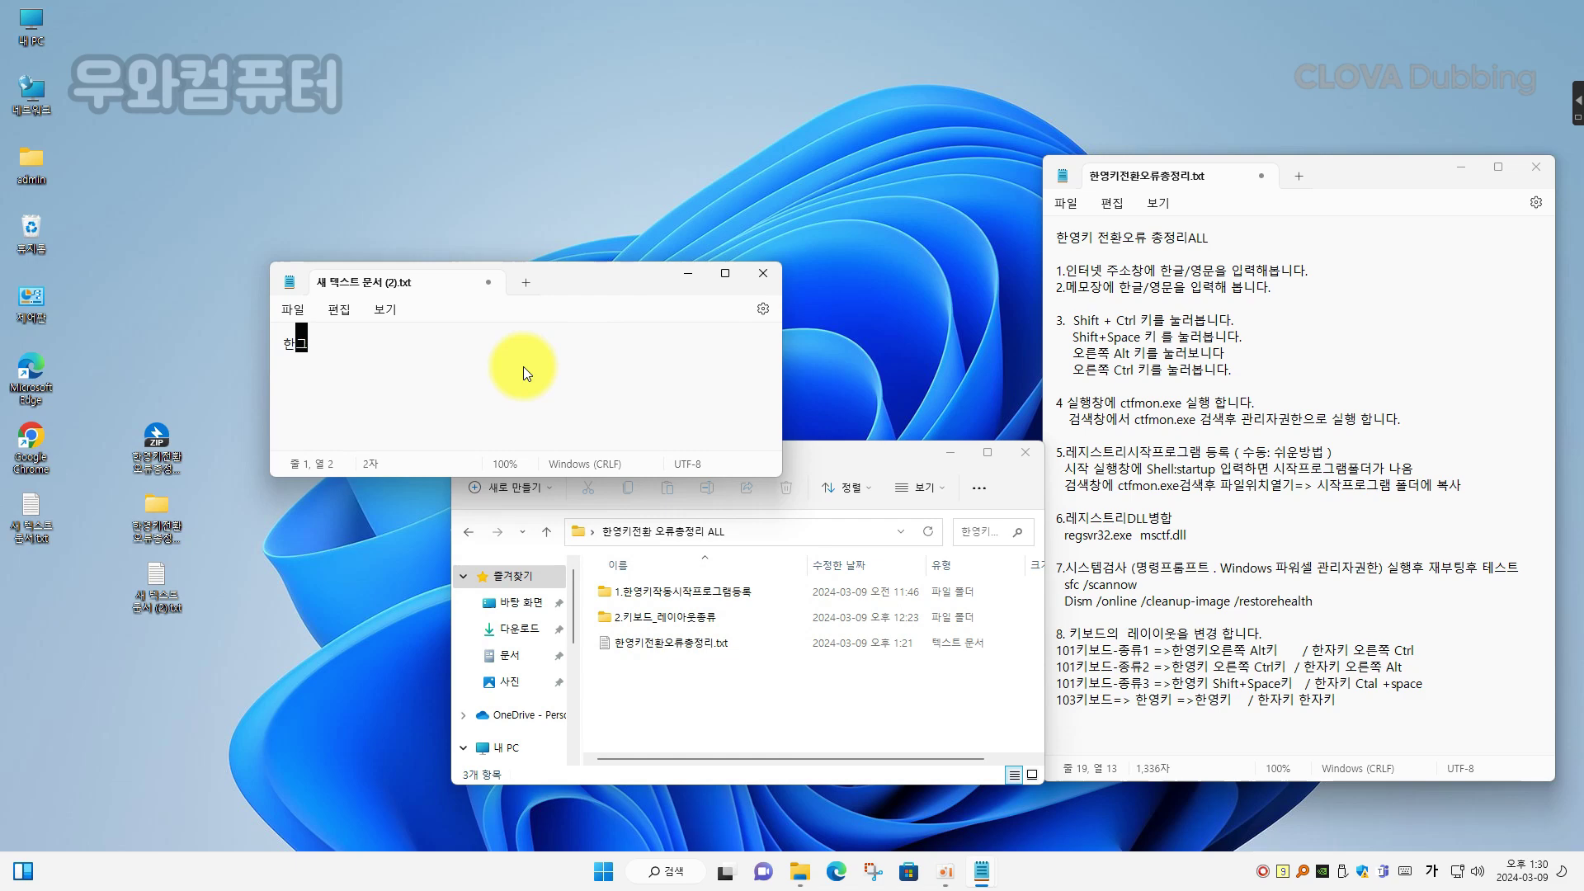
pyautogui.press('Return')
pyautogui.press('Hangul')
pyautogui.write('abcd')
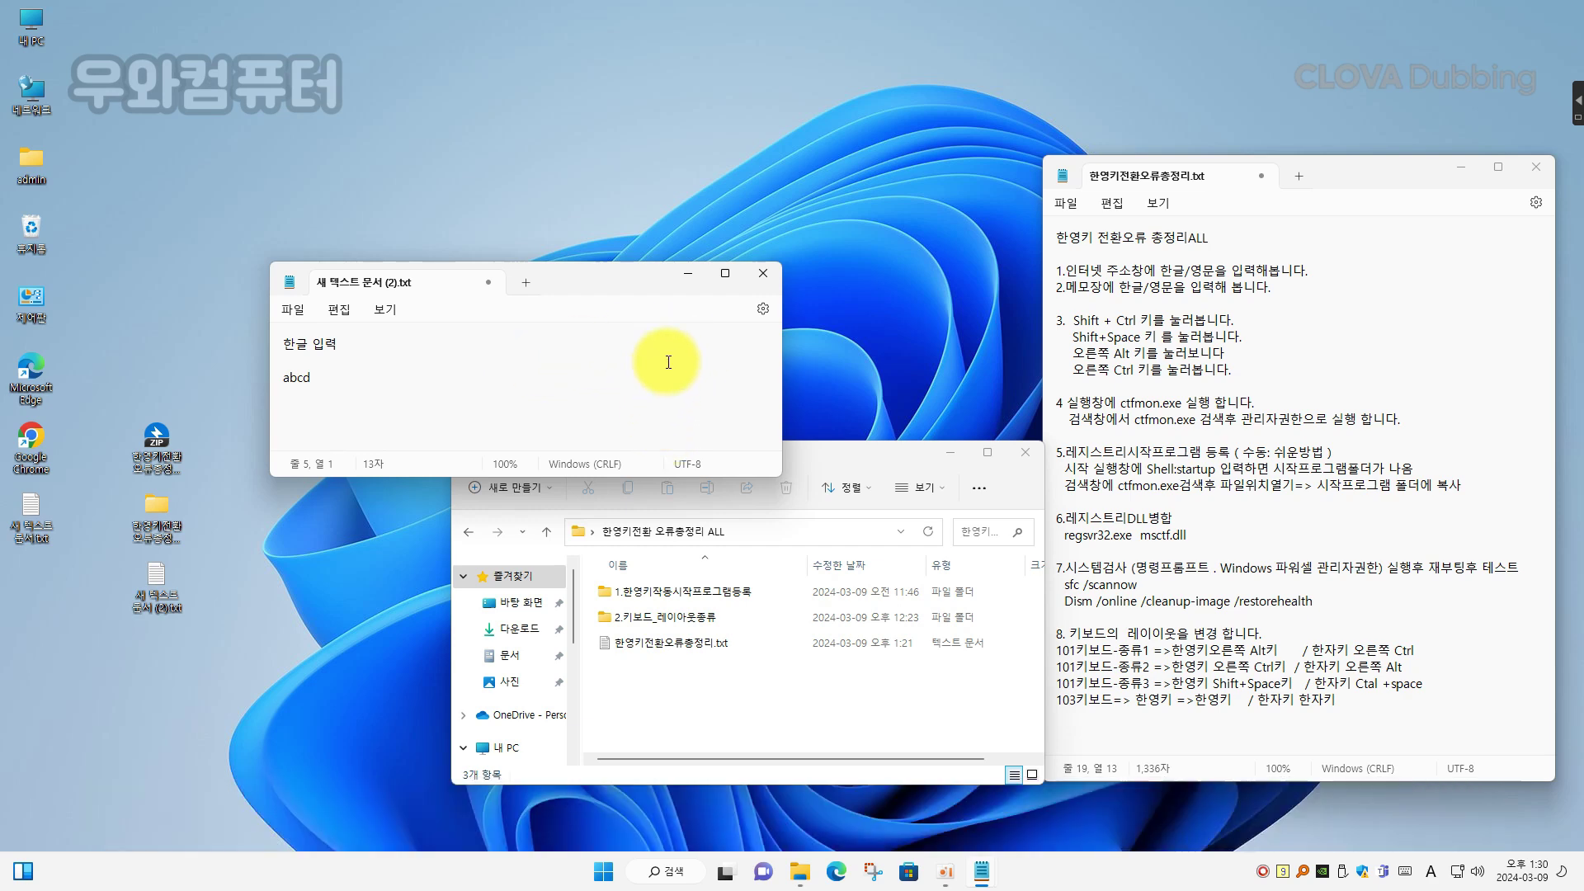
pyautogui.click(758, 275)
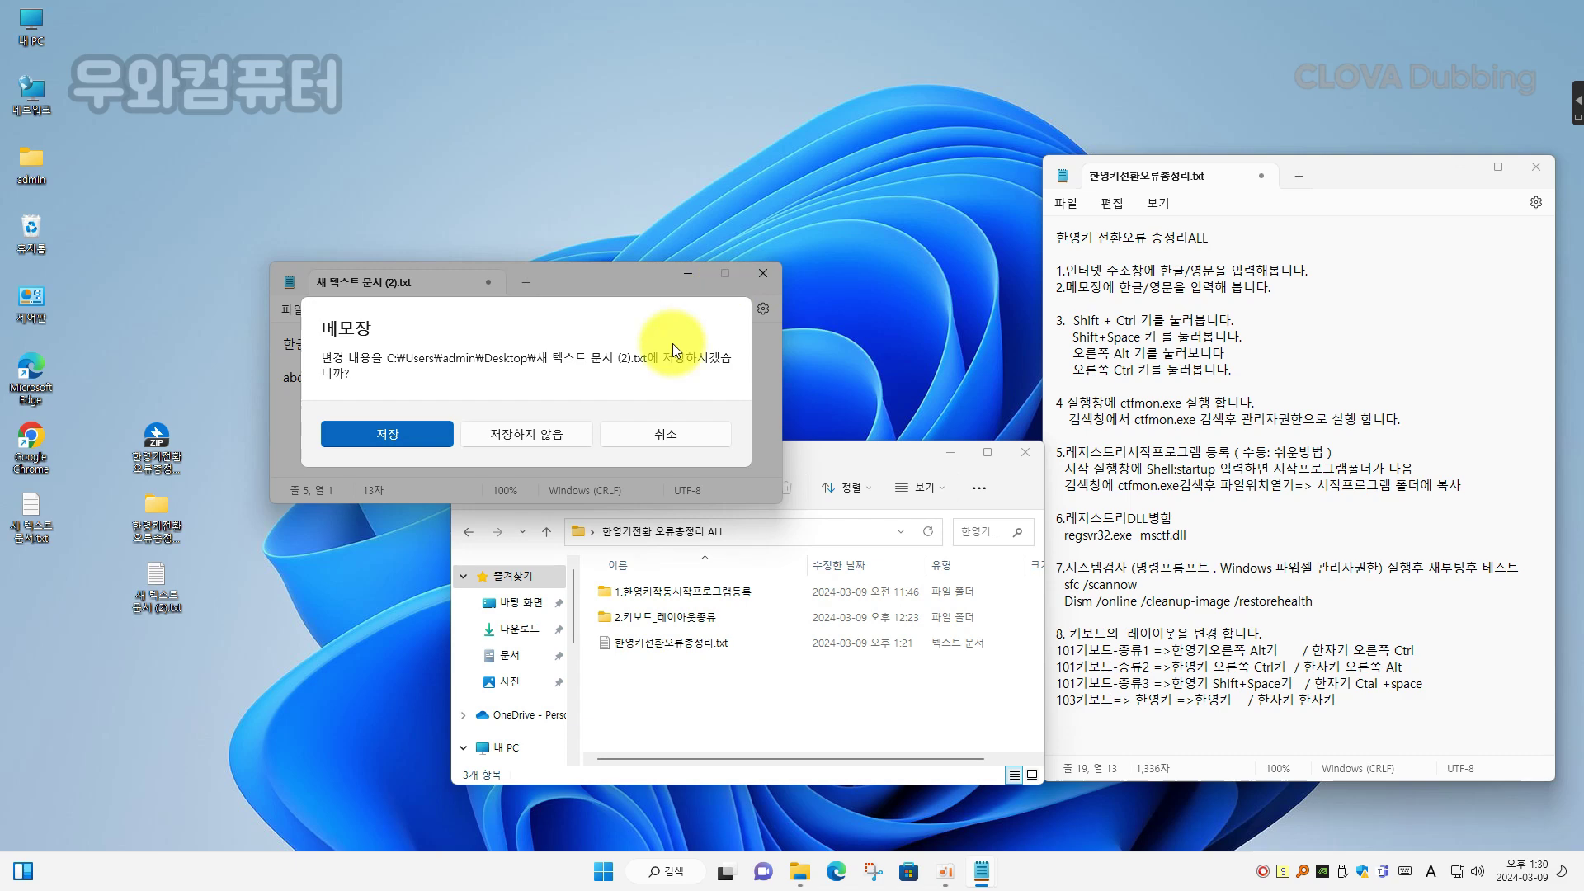
pyautogui.click(547, 437)
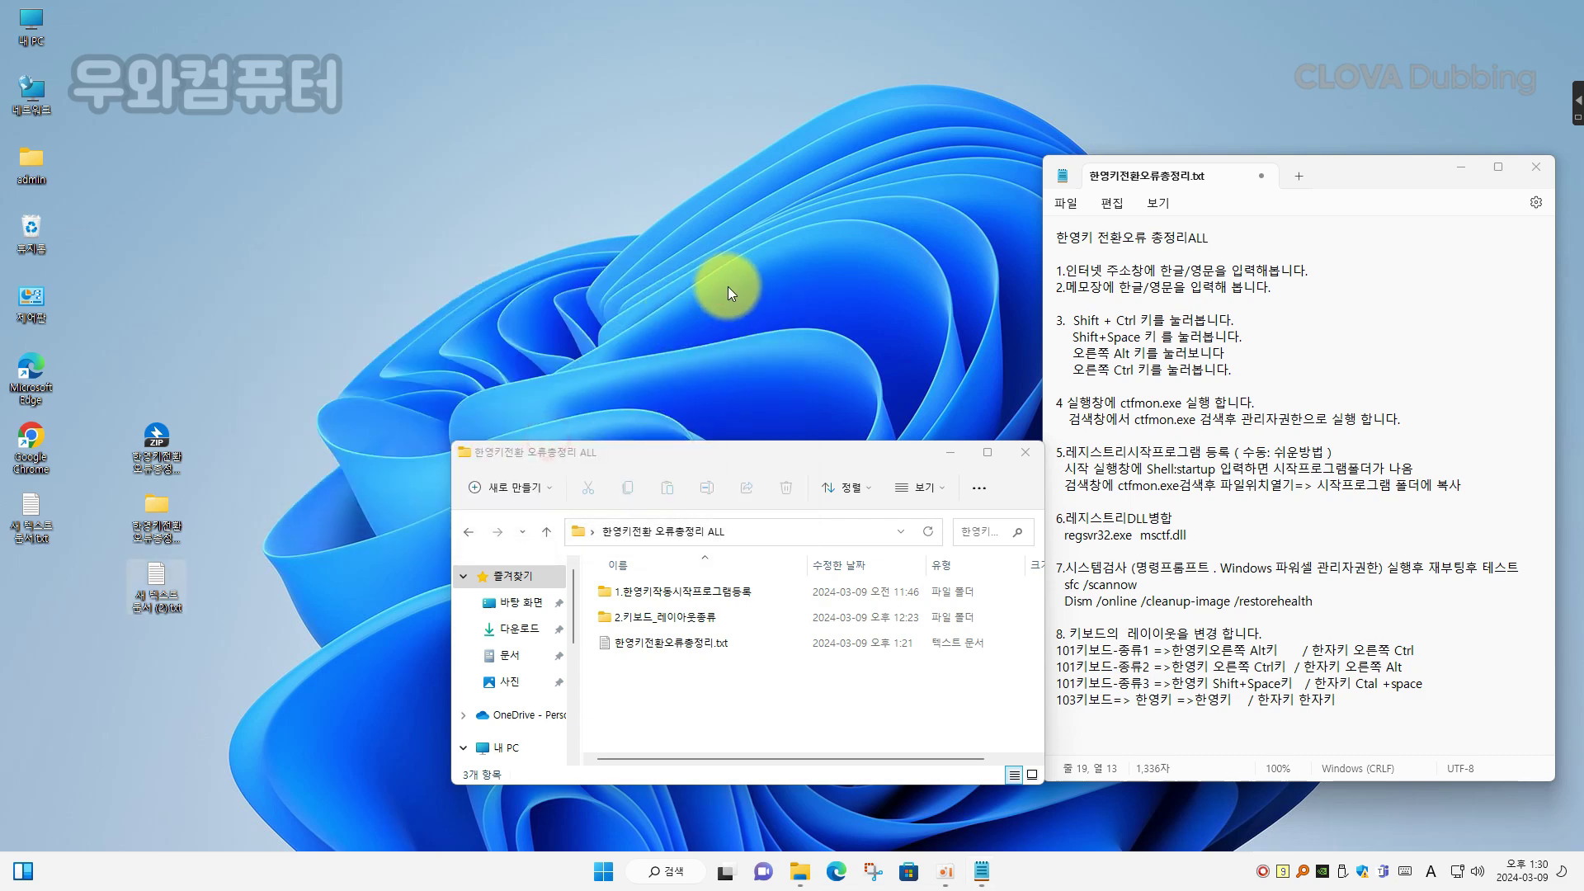
# Step: Search Windows for "언어" and open the language settings (언어 설정)
pyautogui.click(667, 873)
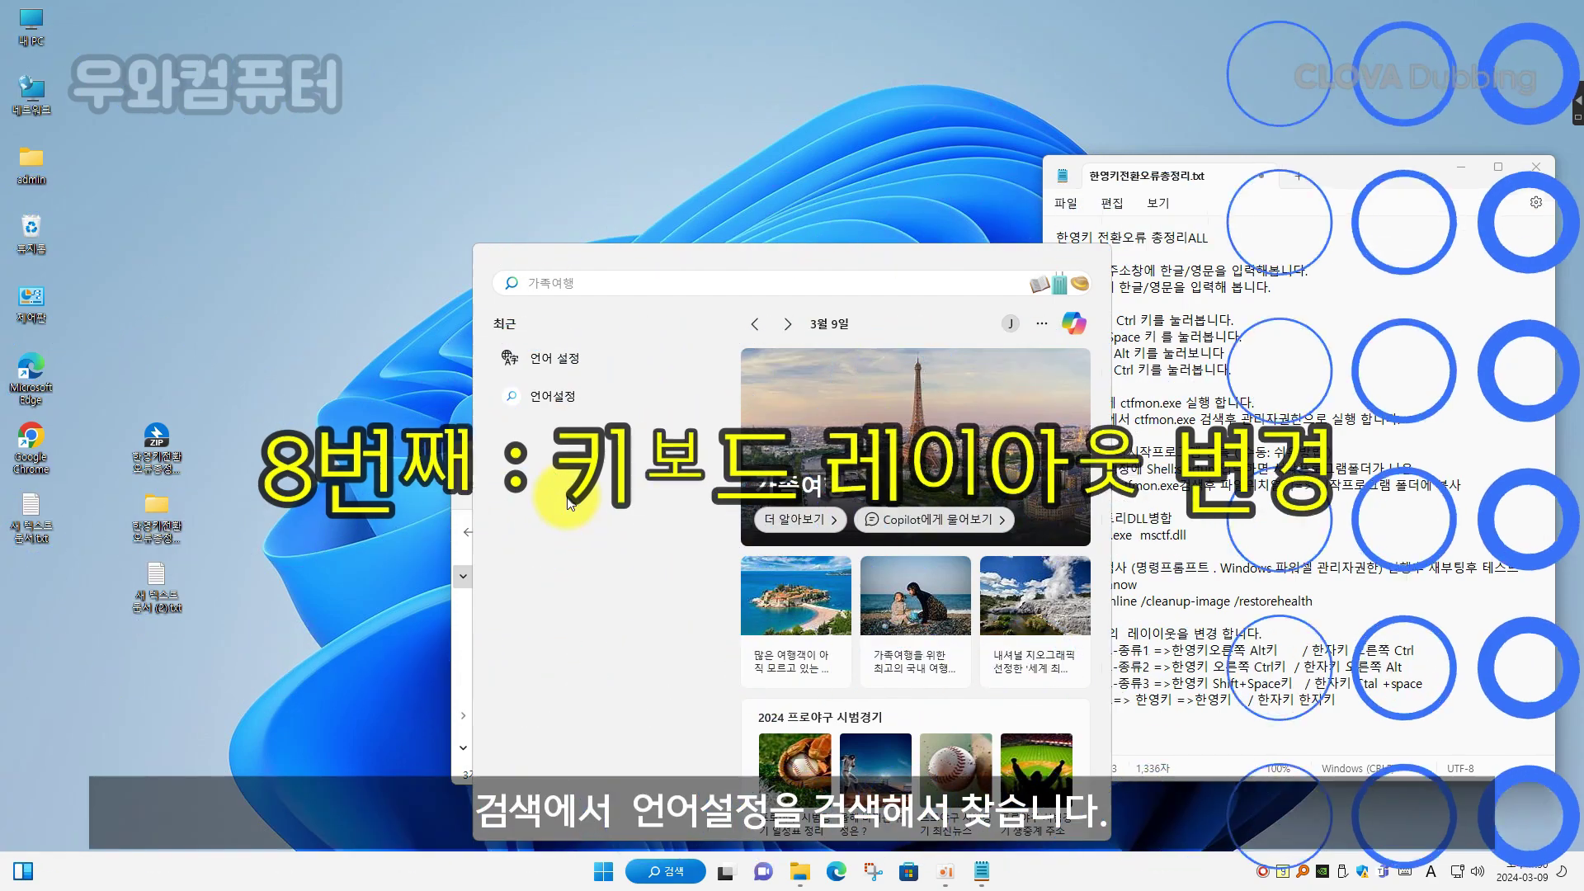
pyautogui.write('언어')
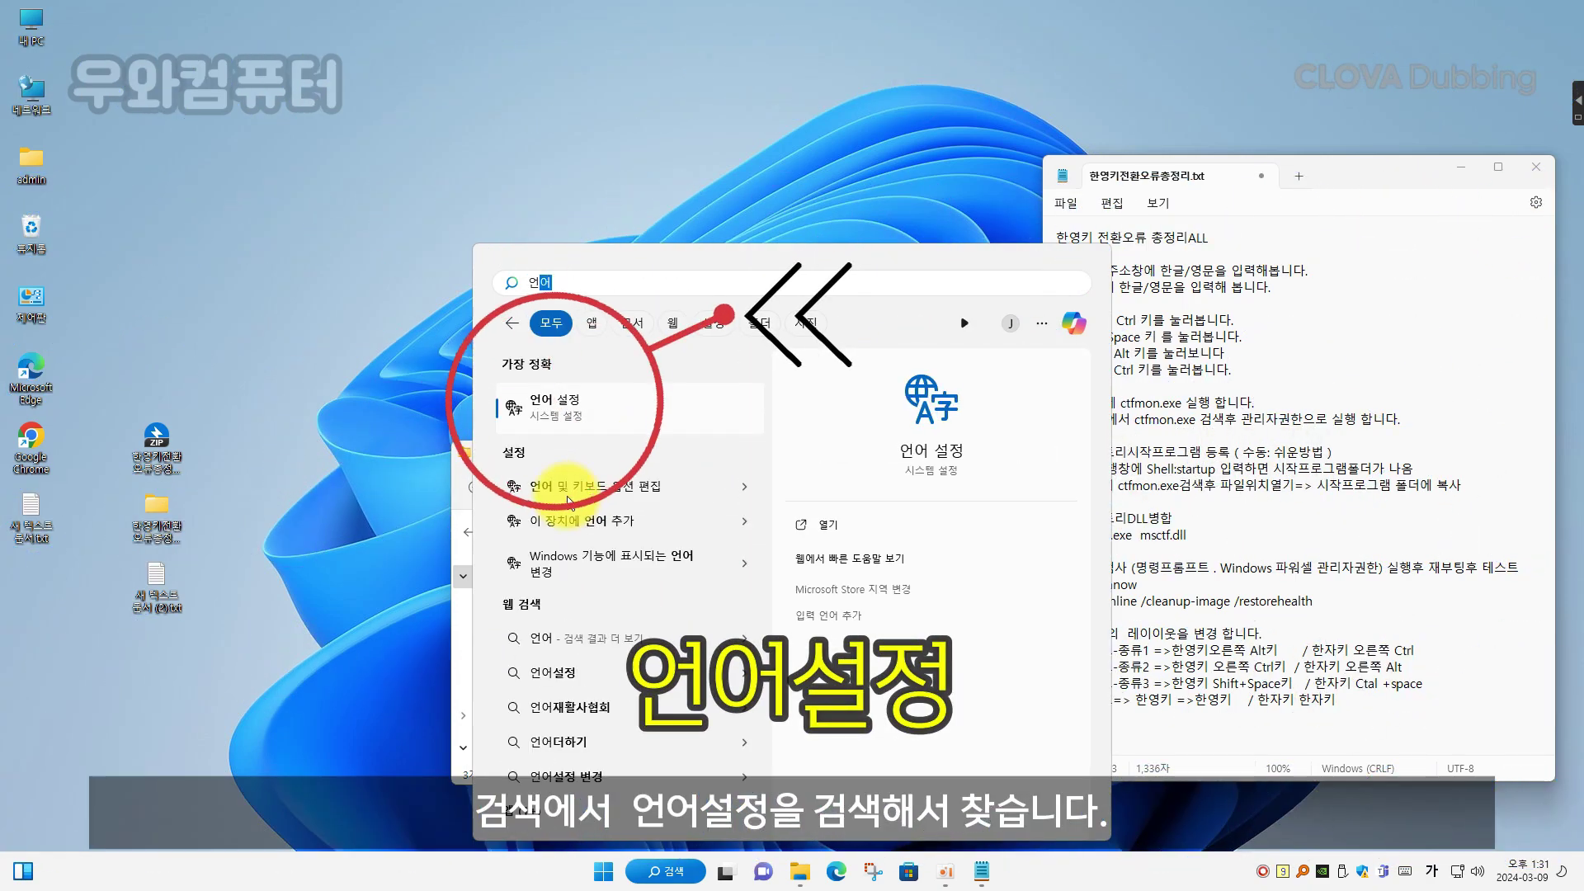
pyautogui.click(556, 421)
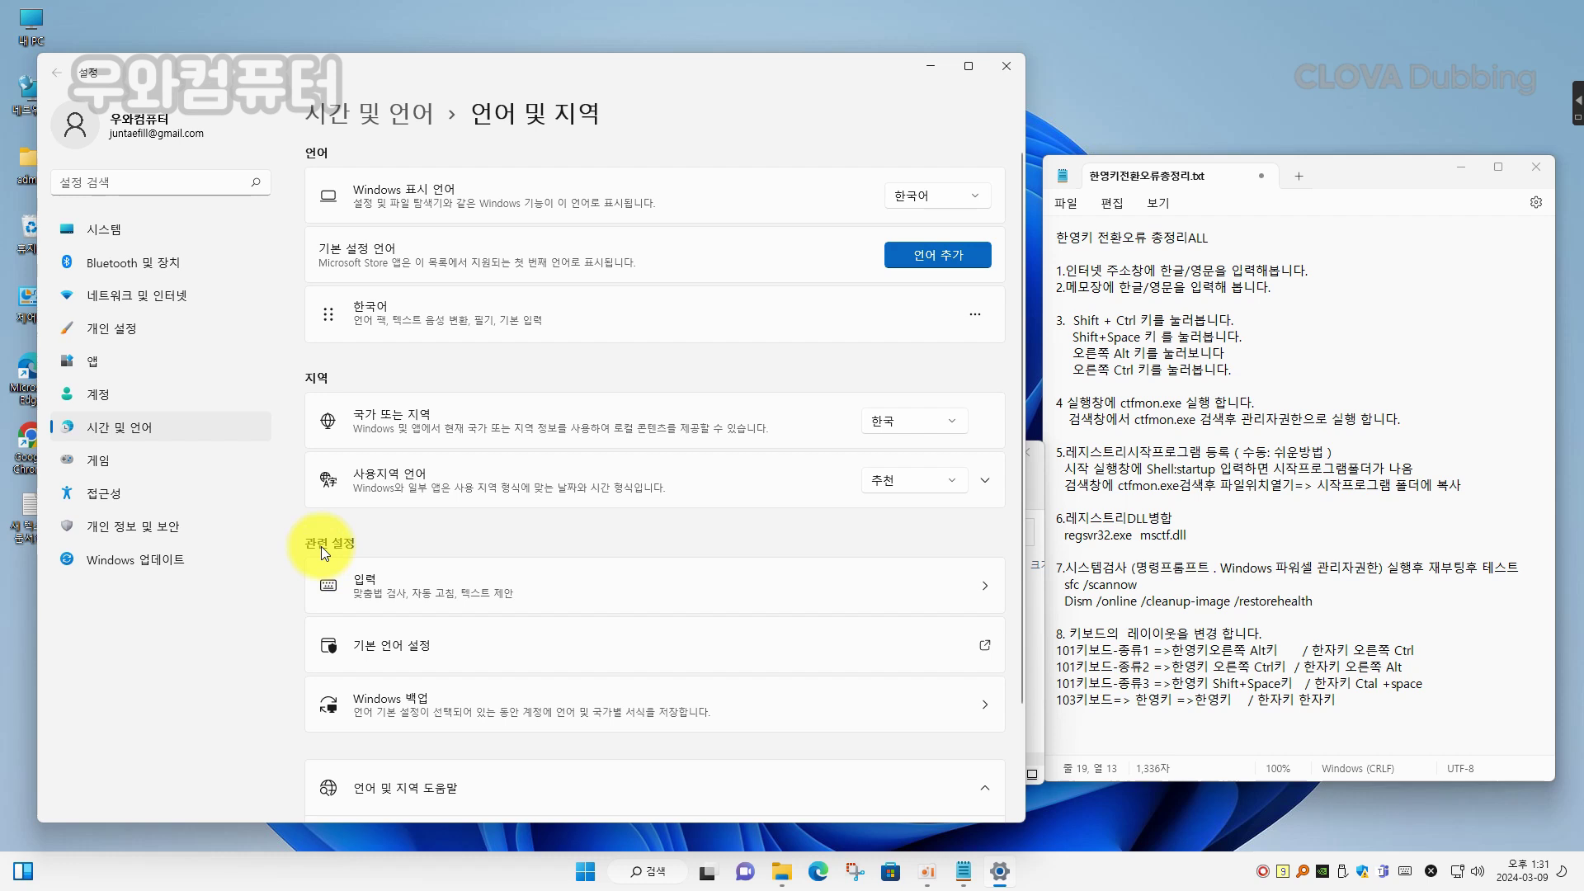
# Step: In the advanced keyboard settings (고급 키보드 설정), set the language bar to 바탕 화면에 표시 and enable the desktop language bar when available
pyautogui.click(329, 582)
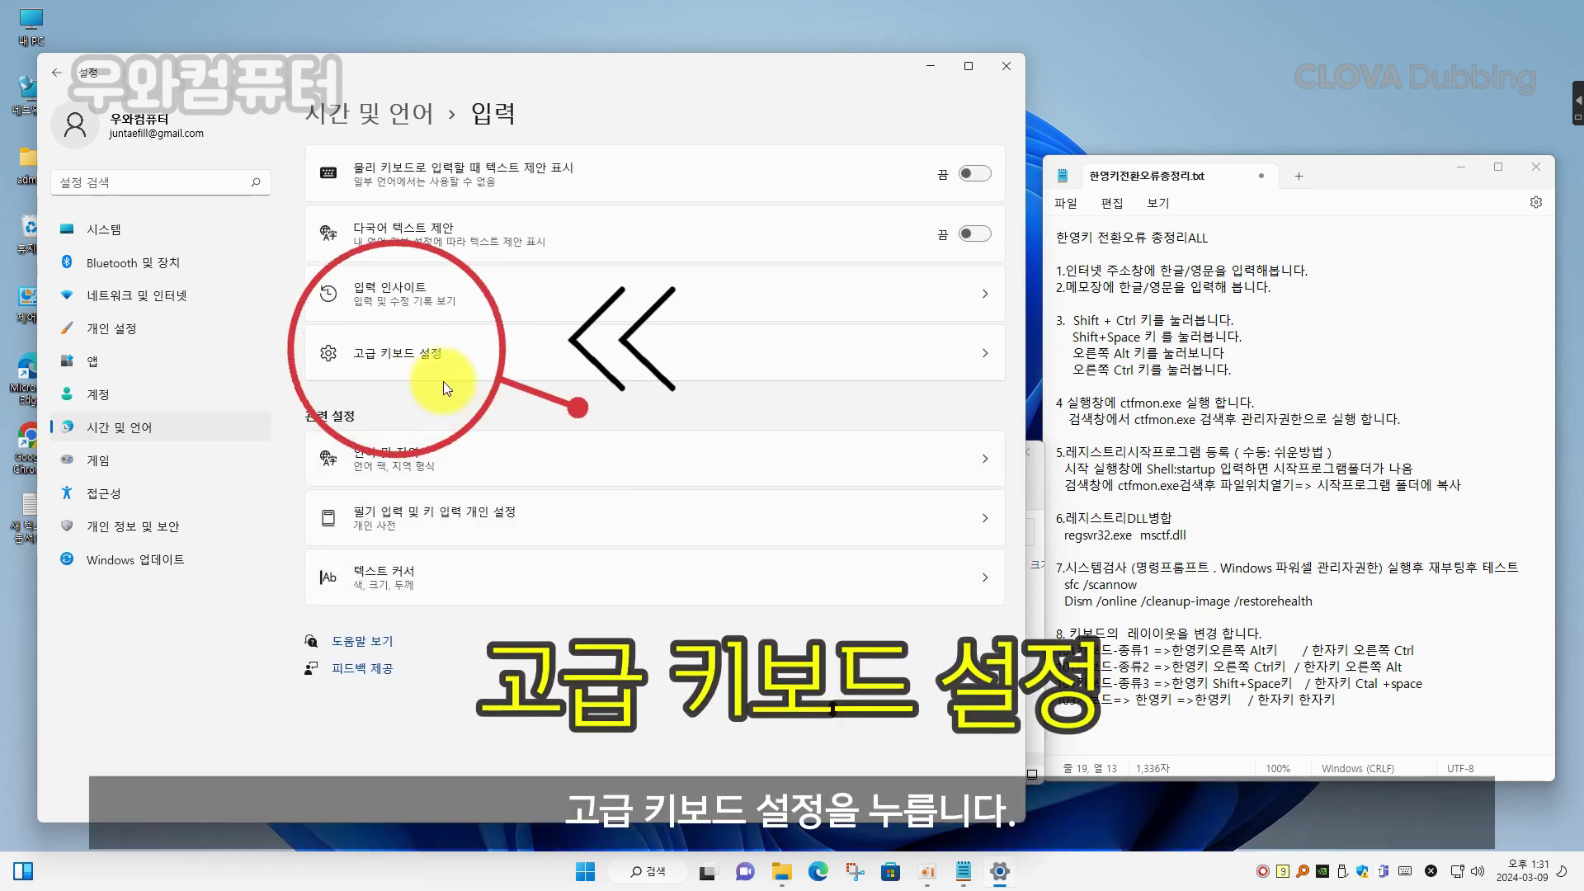
pyautogui.click(978, 352)
pyautogui.click(418, 239)
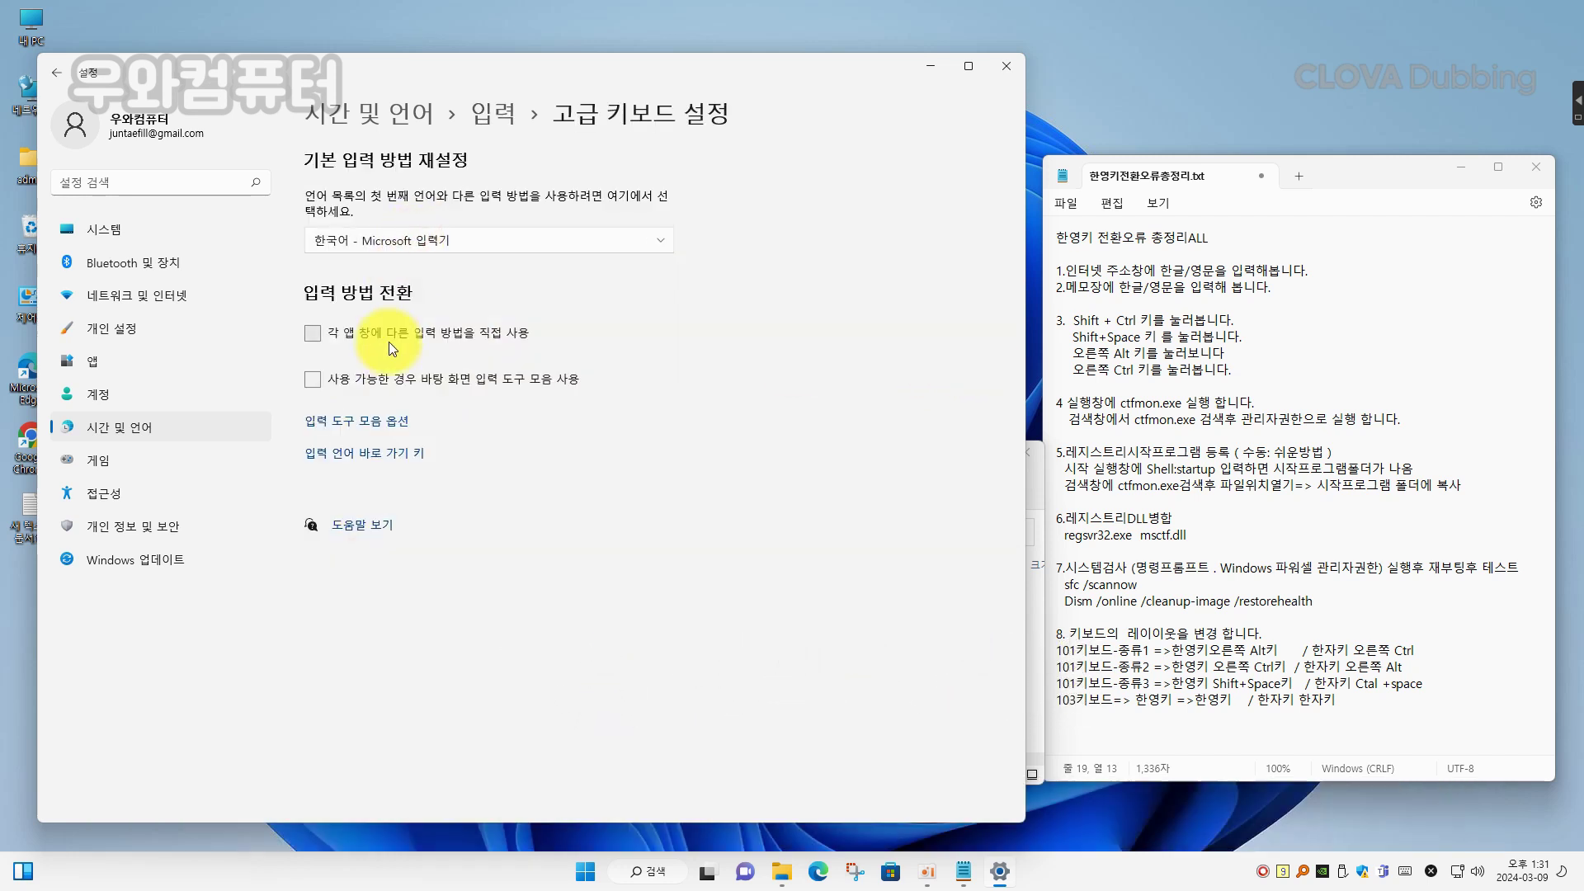
pyautogui.click(363, 428)
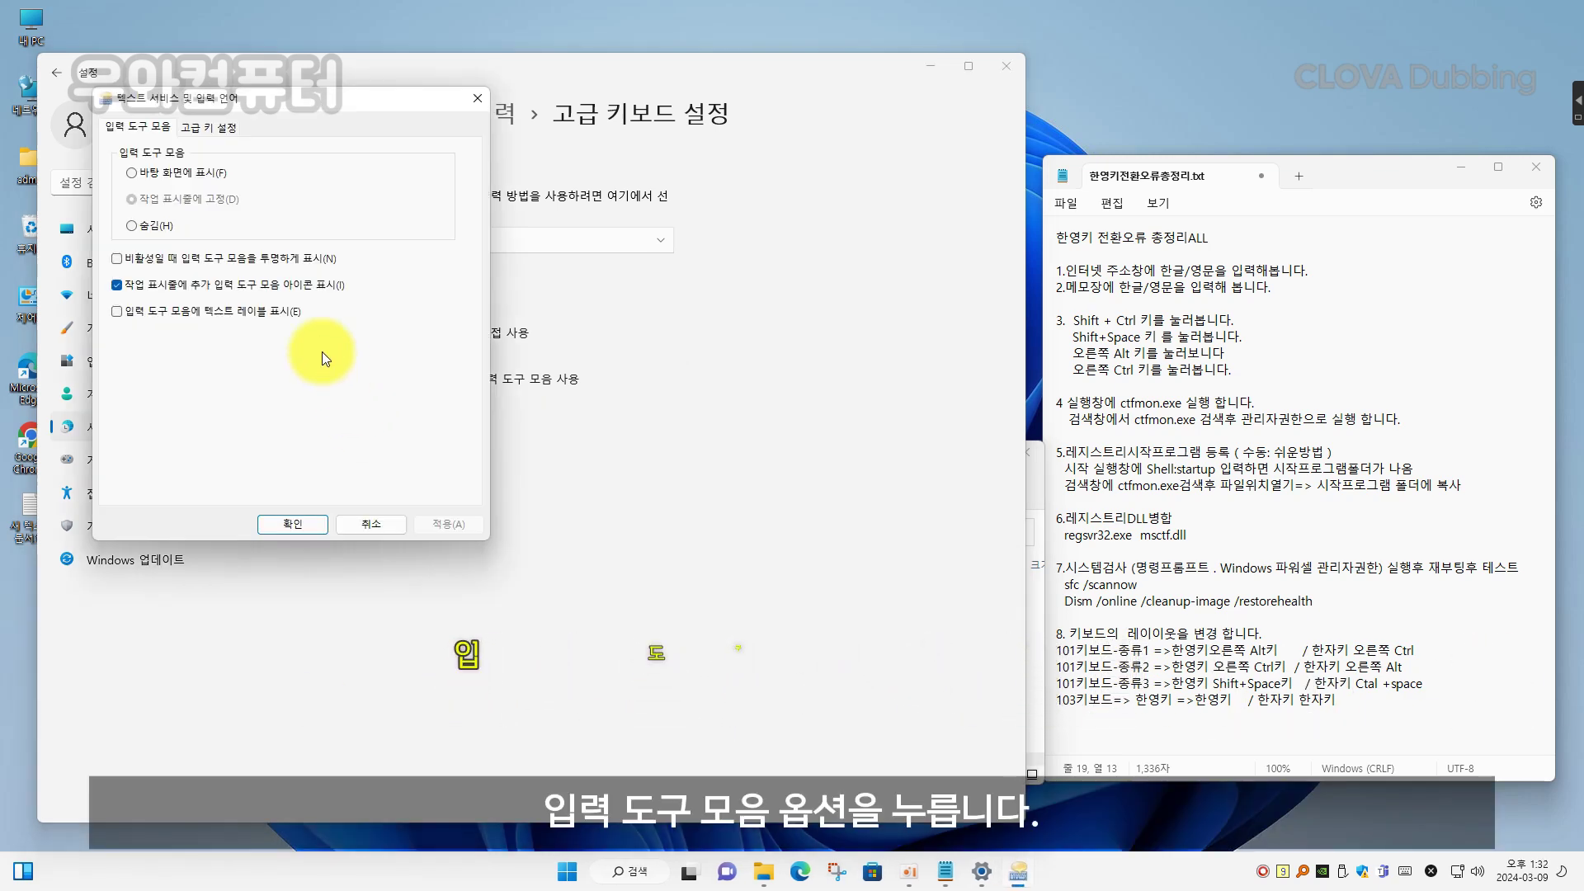
pyautogui.click(189, 174)
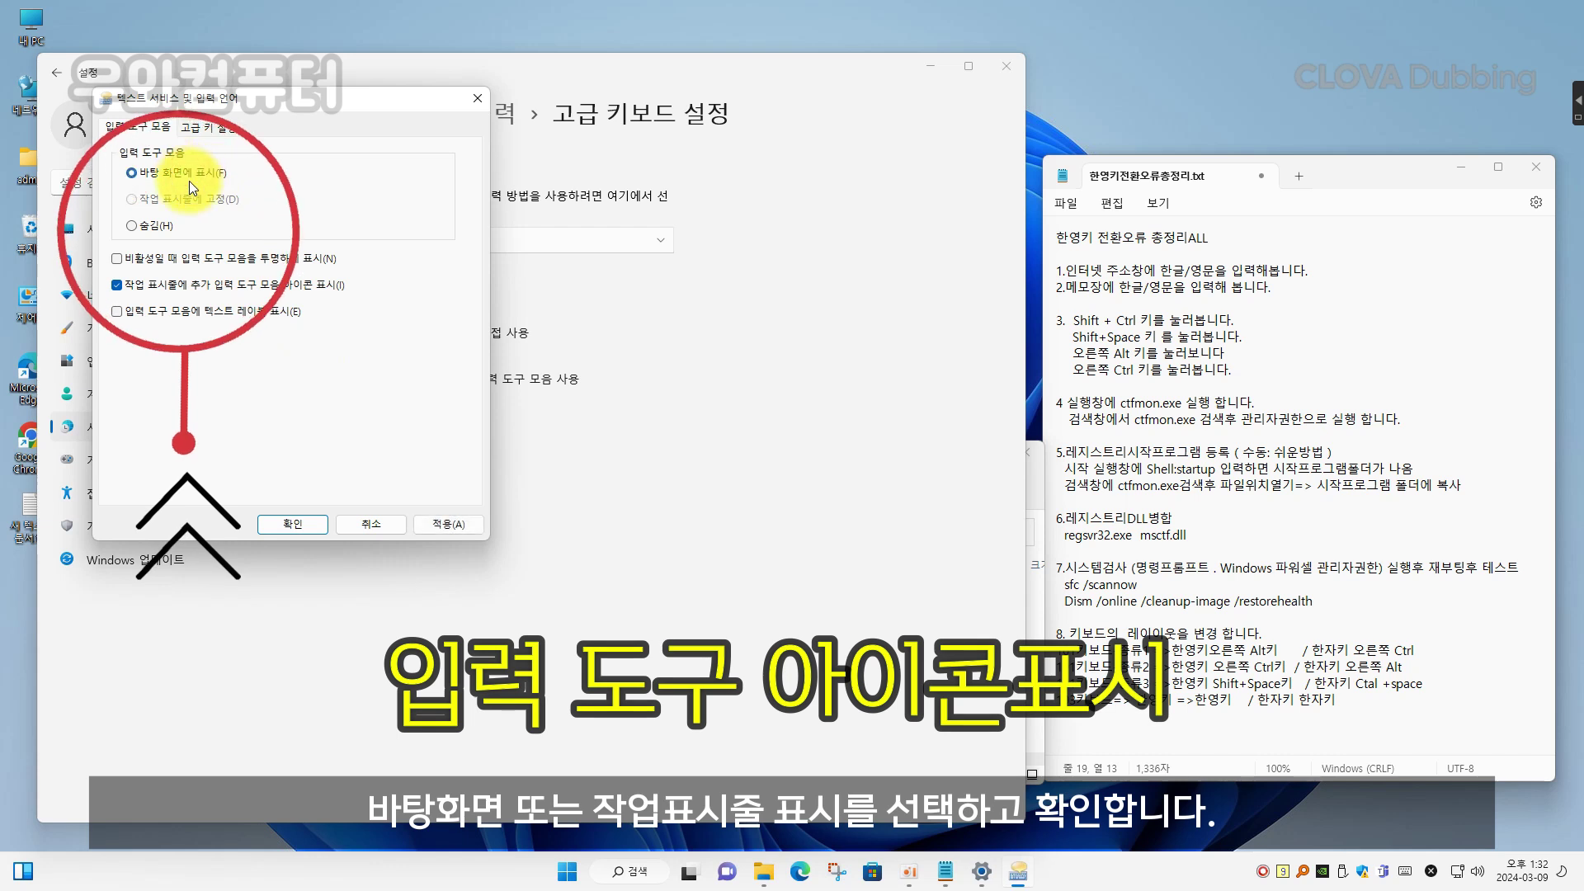
pyautogui.click(442, 523)
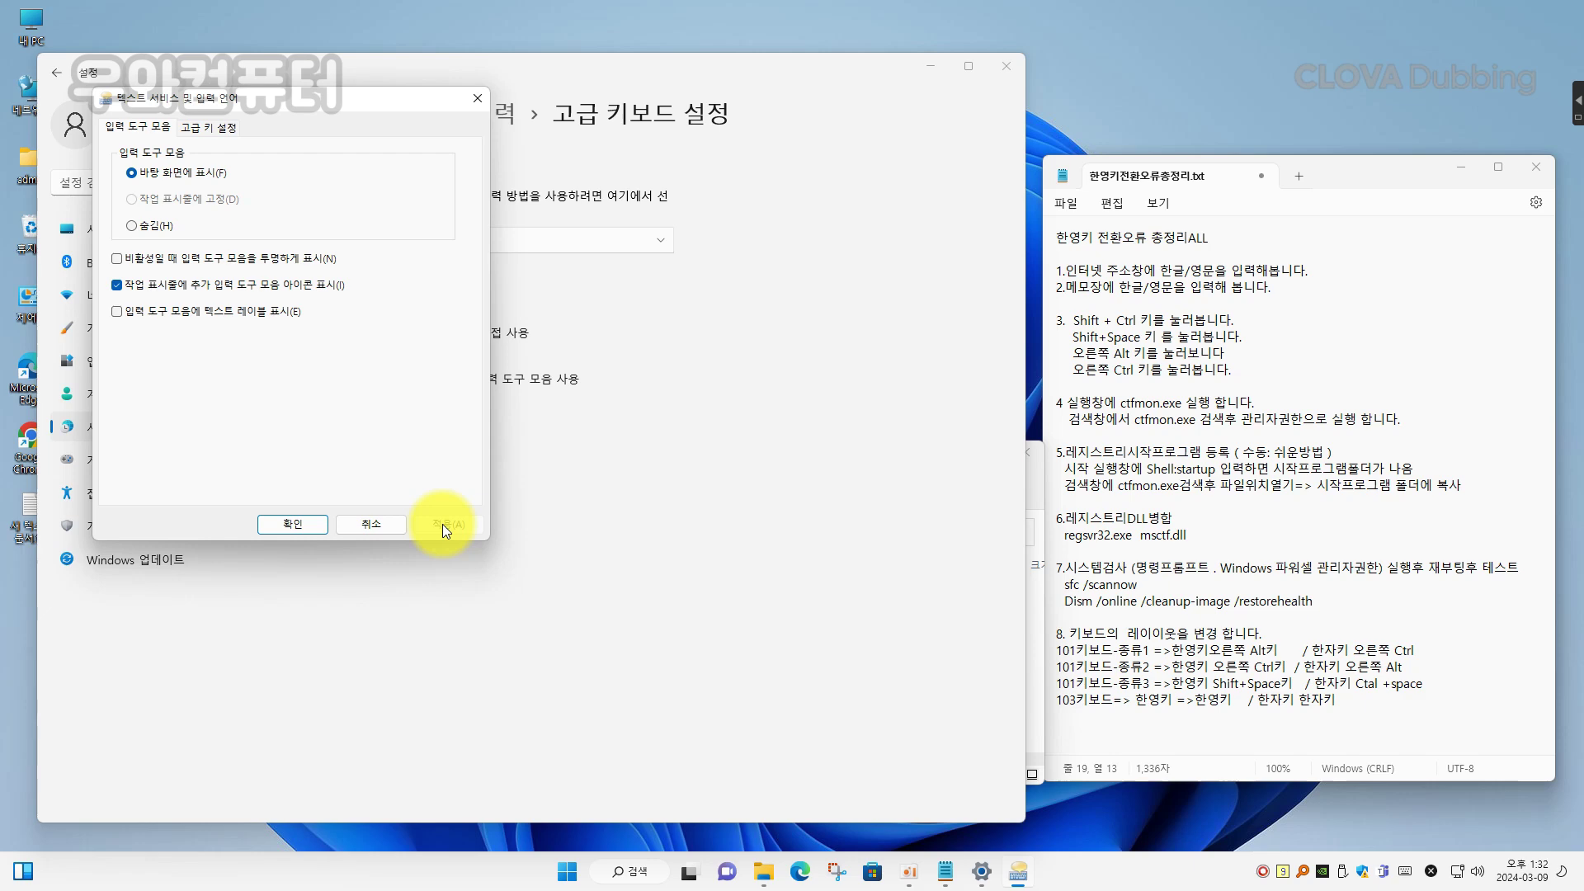
pyautogui.click(293, 525)
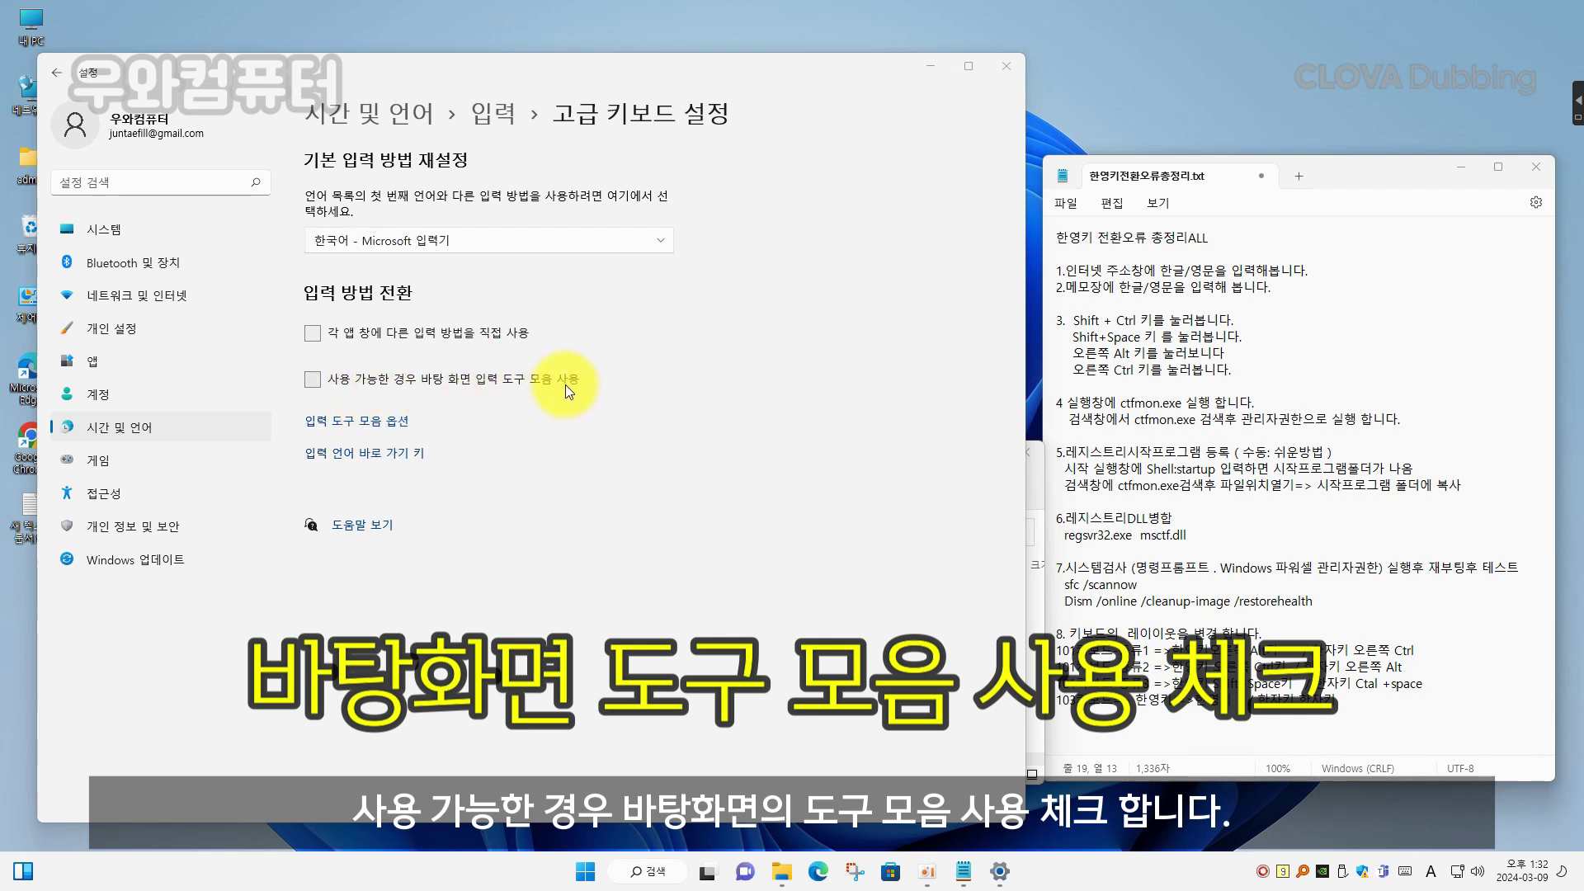
pyautogui.click(313, 379)
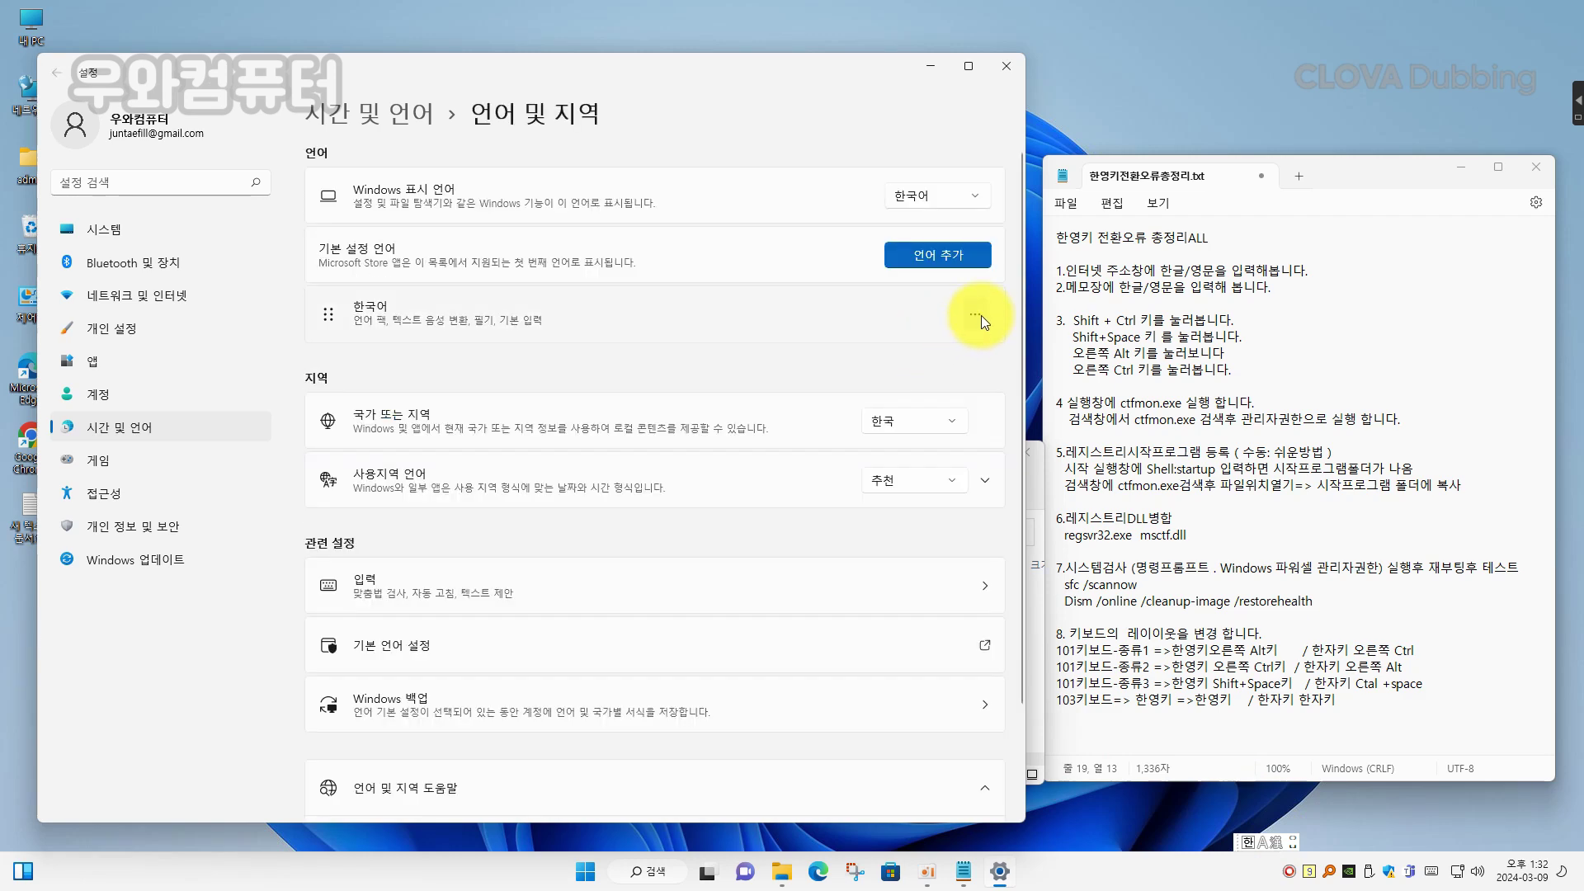
# Step: Open the language options for 한국어 and the keyboard options of Microsoft 입력기
pyautogui.click(982, 315)
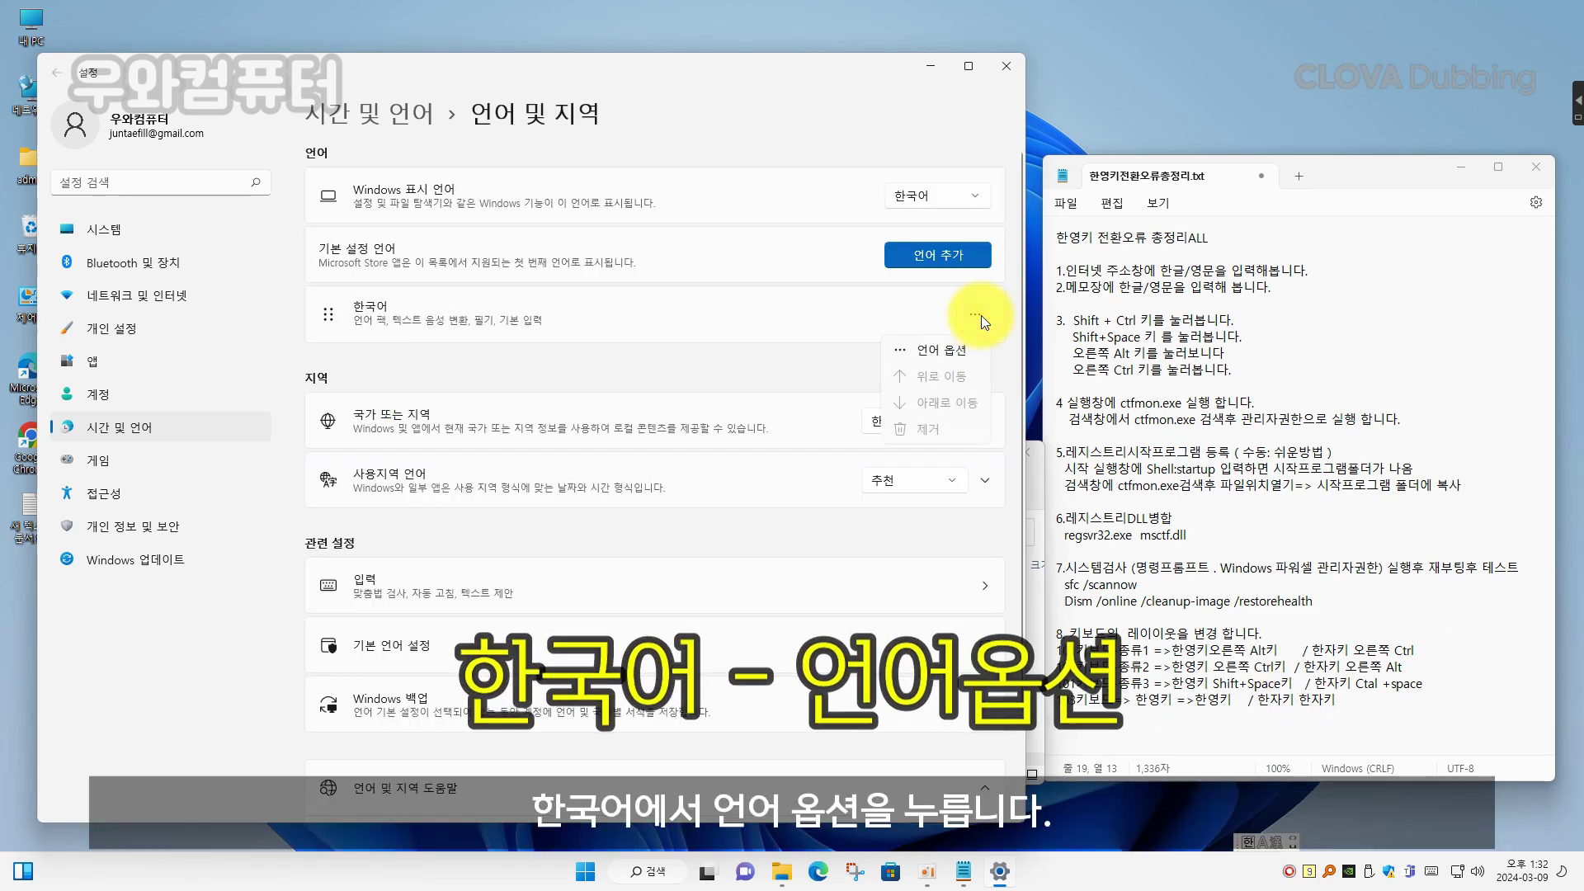
pyautogui.click(958, 350)
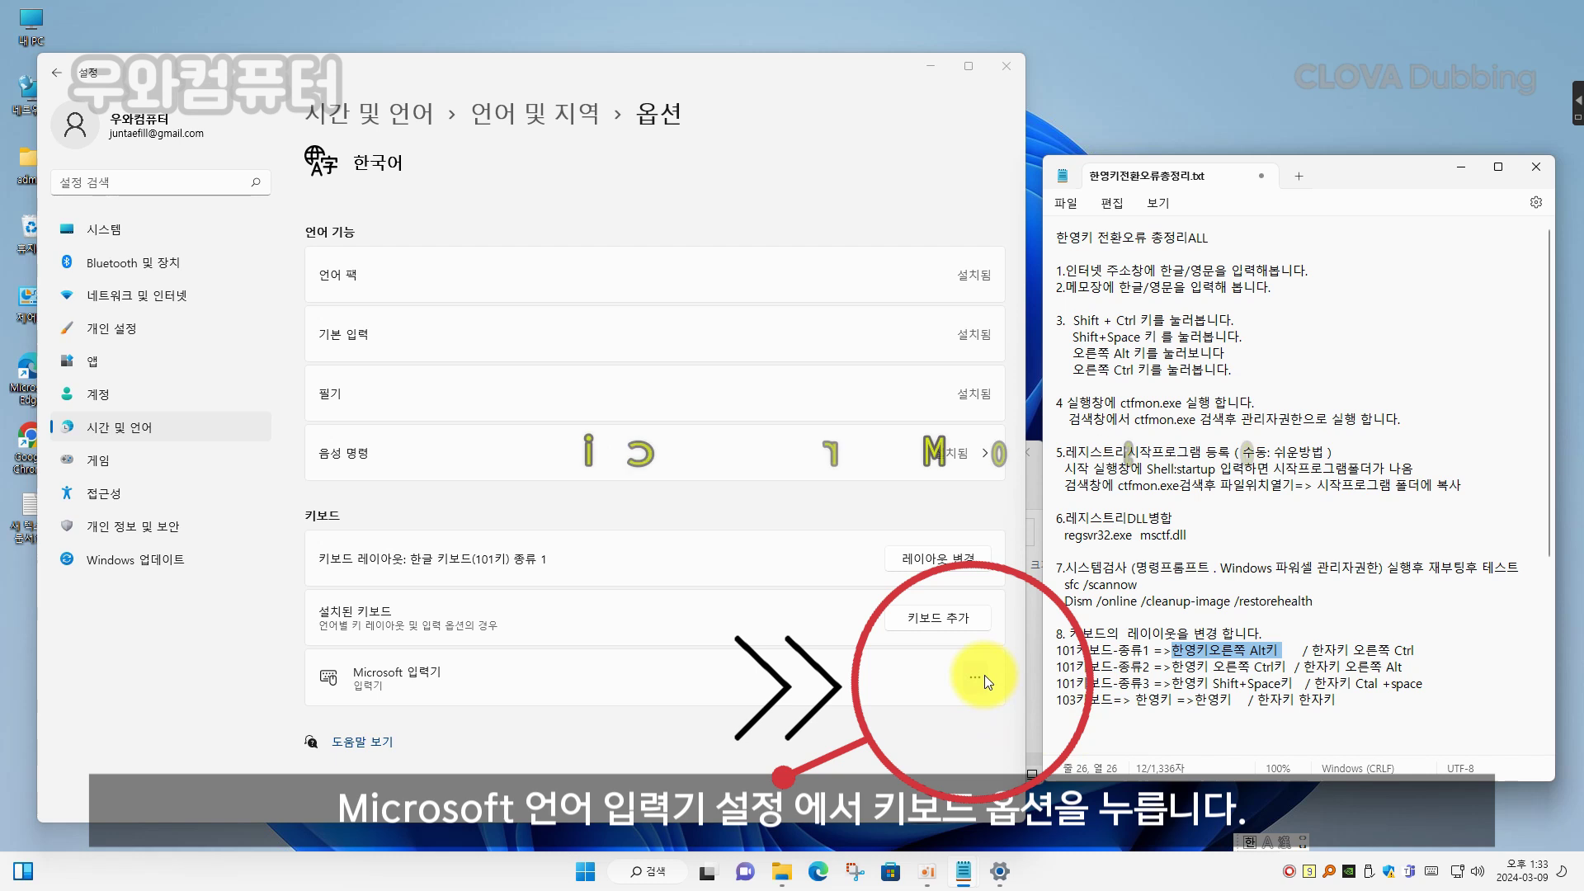
pyautogui.click(983, 675)
pyautogui.click(962, 702)
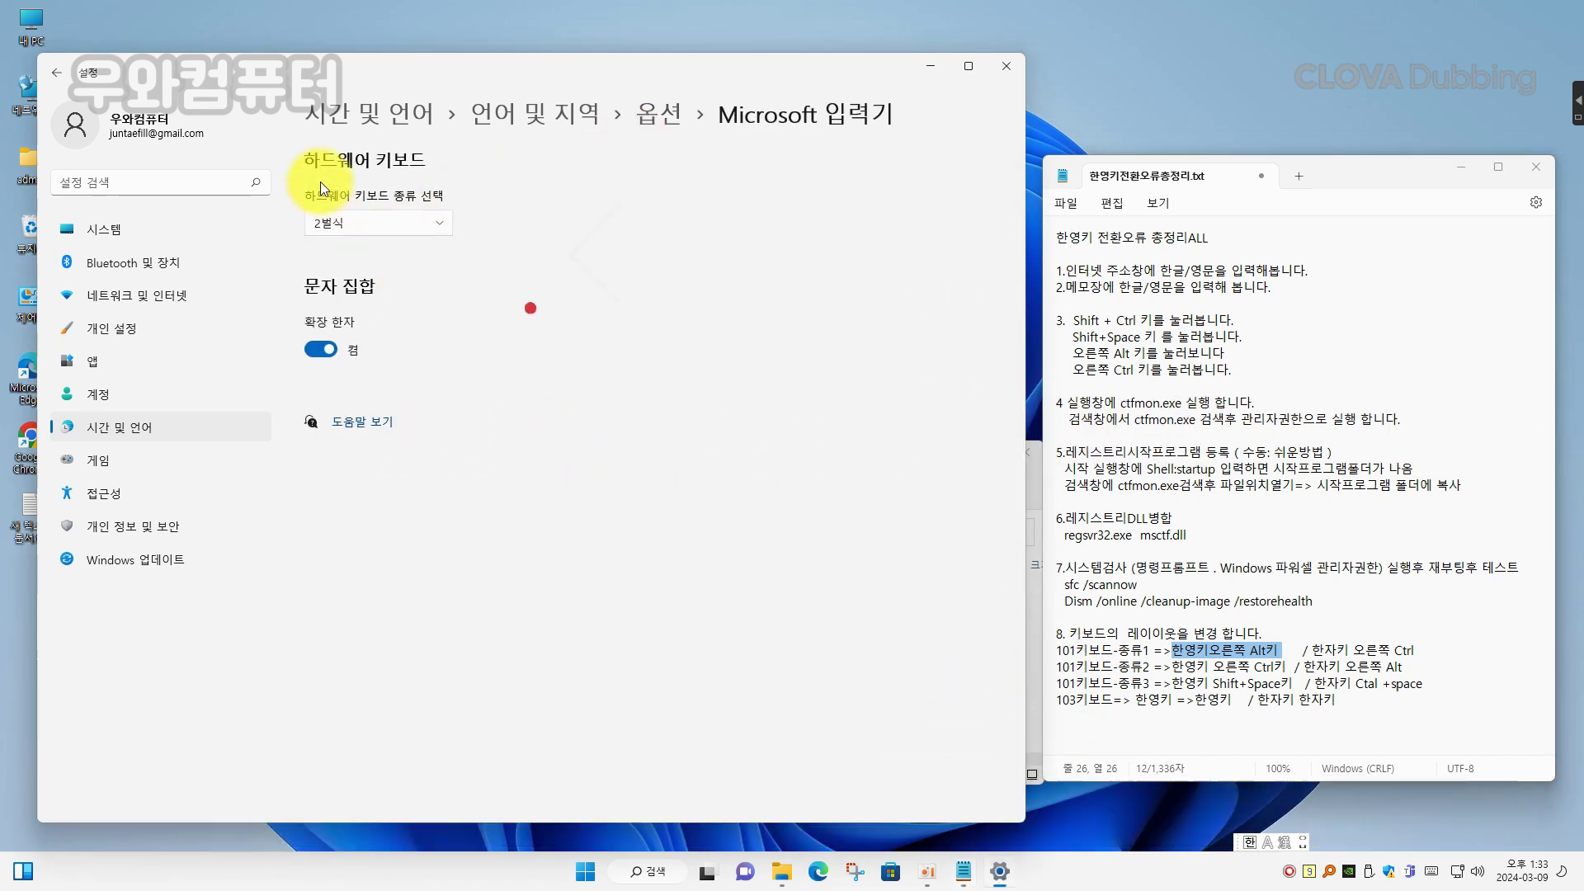
# Step: Return to the Korean language options and remove the 한컴 입력기 and Microsoft 옛한글 keyboards
pyautogui.click(56, 71)
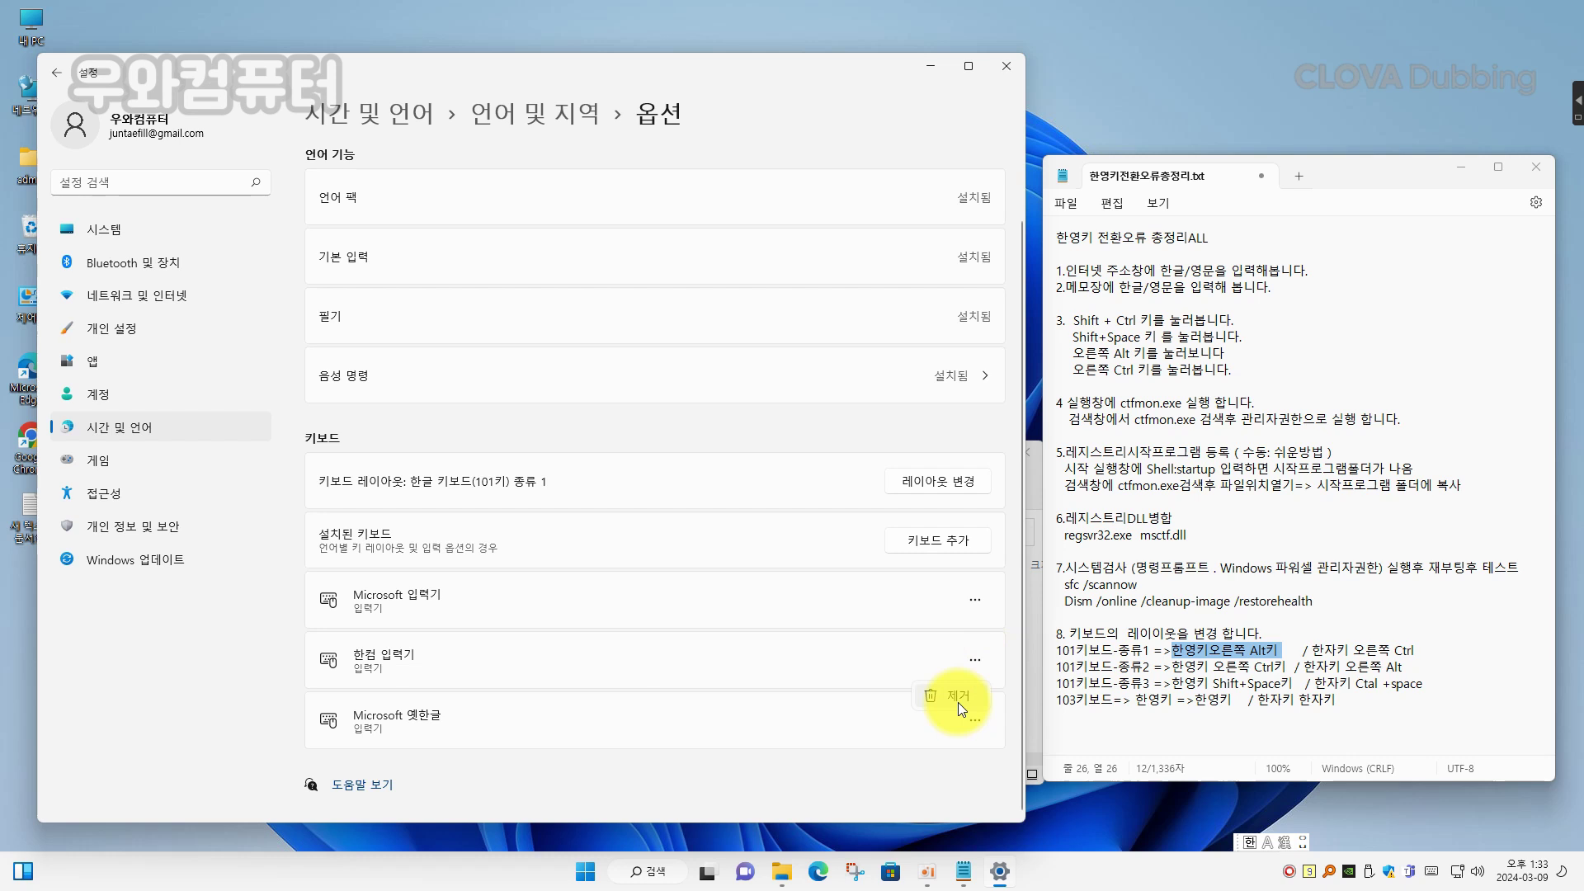
pyautogui.click(973, 719)
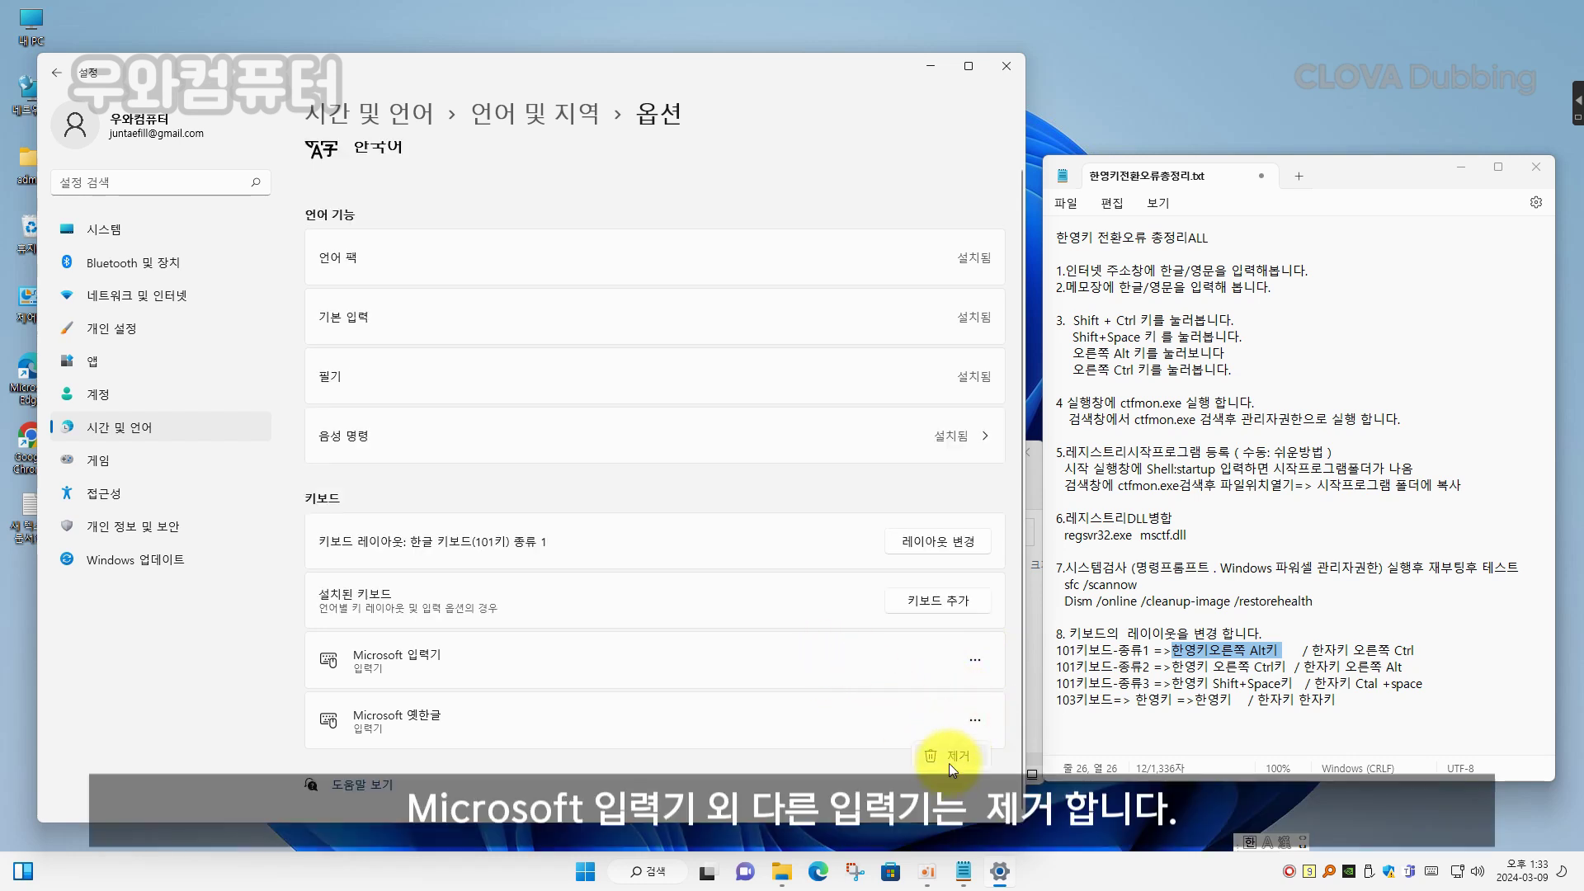
pyautogui.click(951, 754)
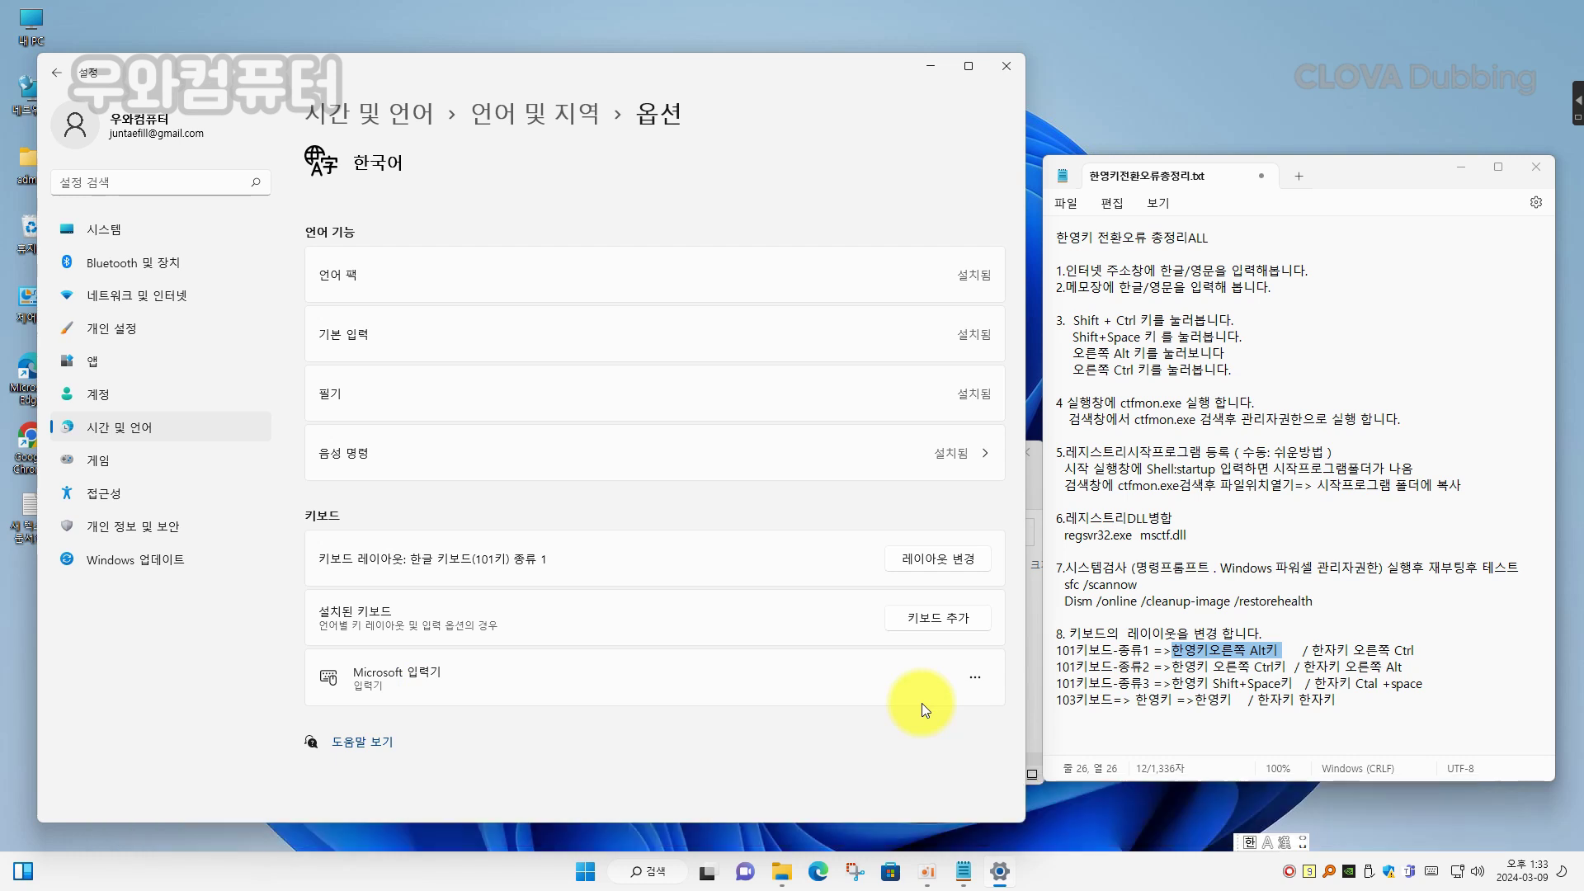
# Step: Check the switching keys of the 한글 키보드(103/106키) and 한글 키보드(101키) 종류 3 hardware layouts, and cancel the layout change
pyautogui.click(948, 566)
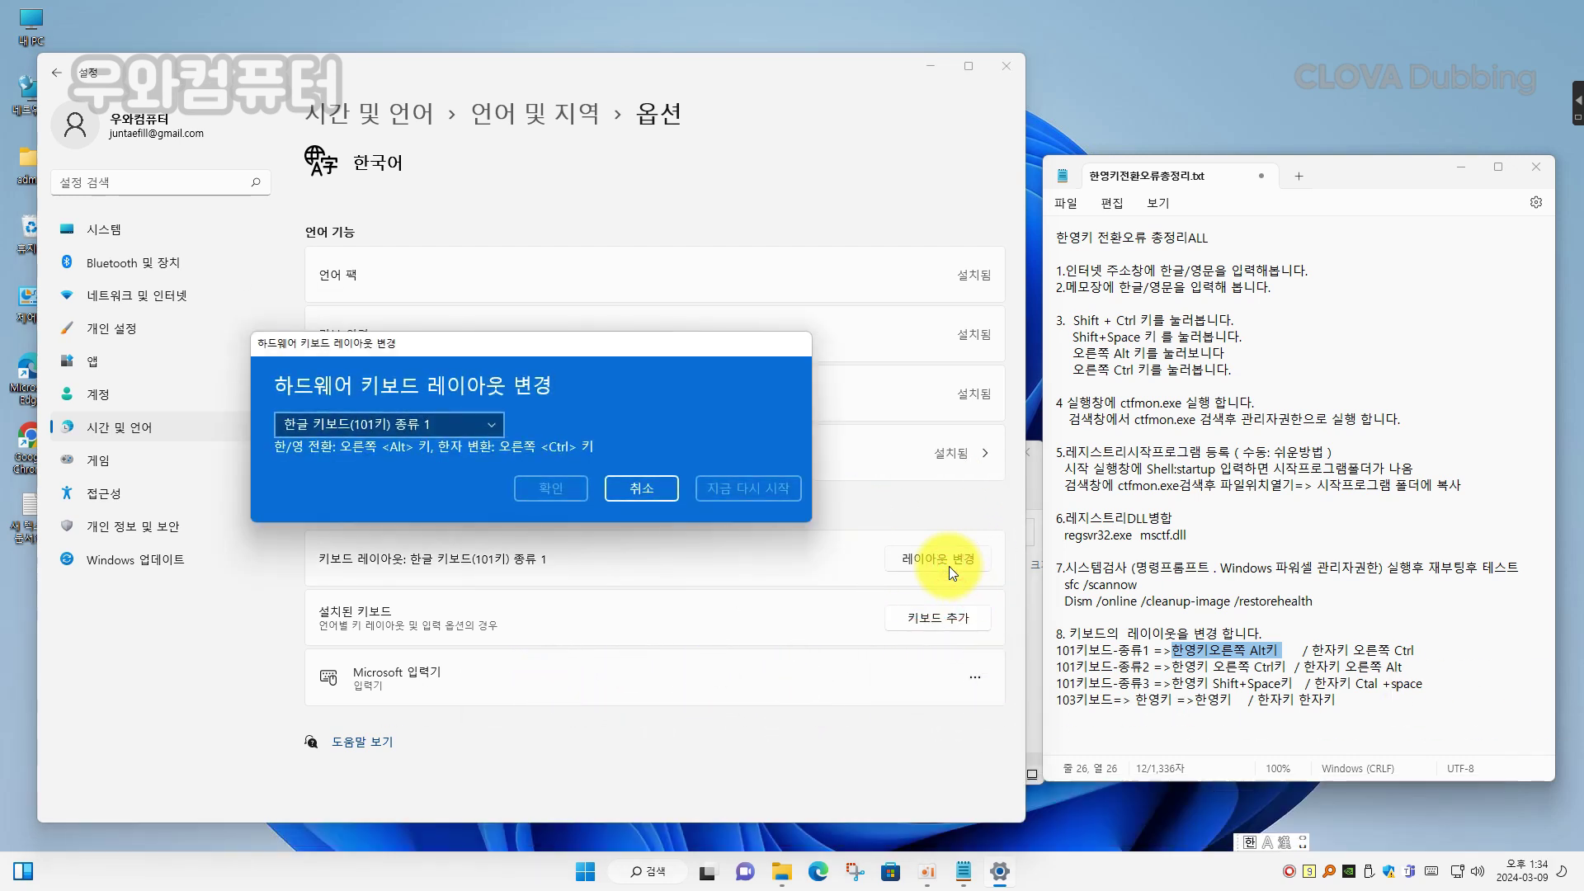
pyautogui.click(437, 425)
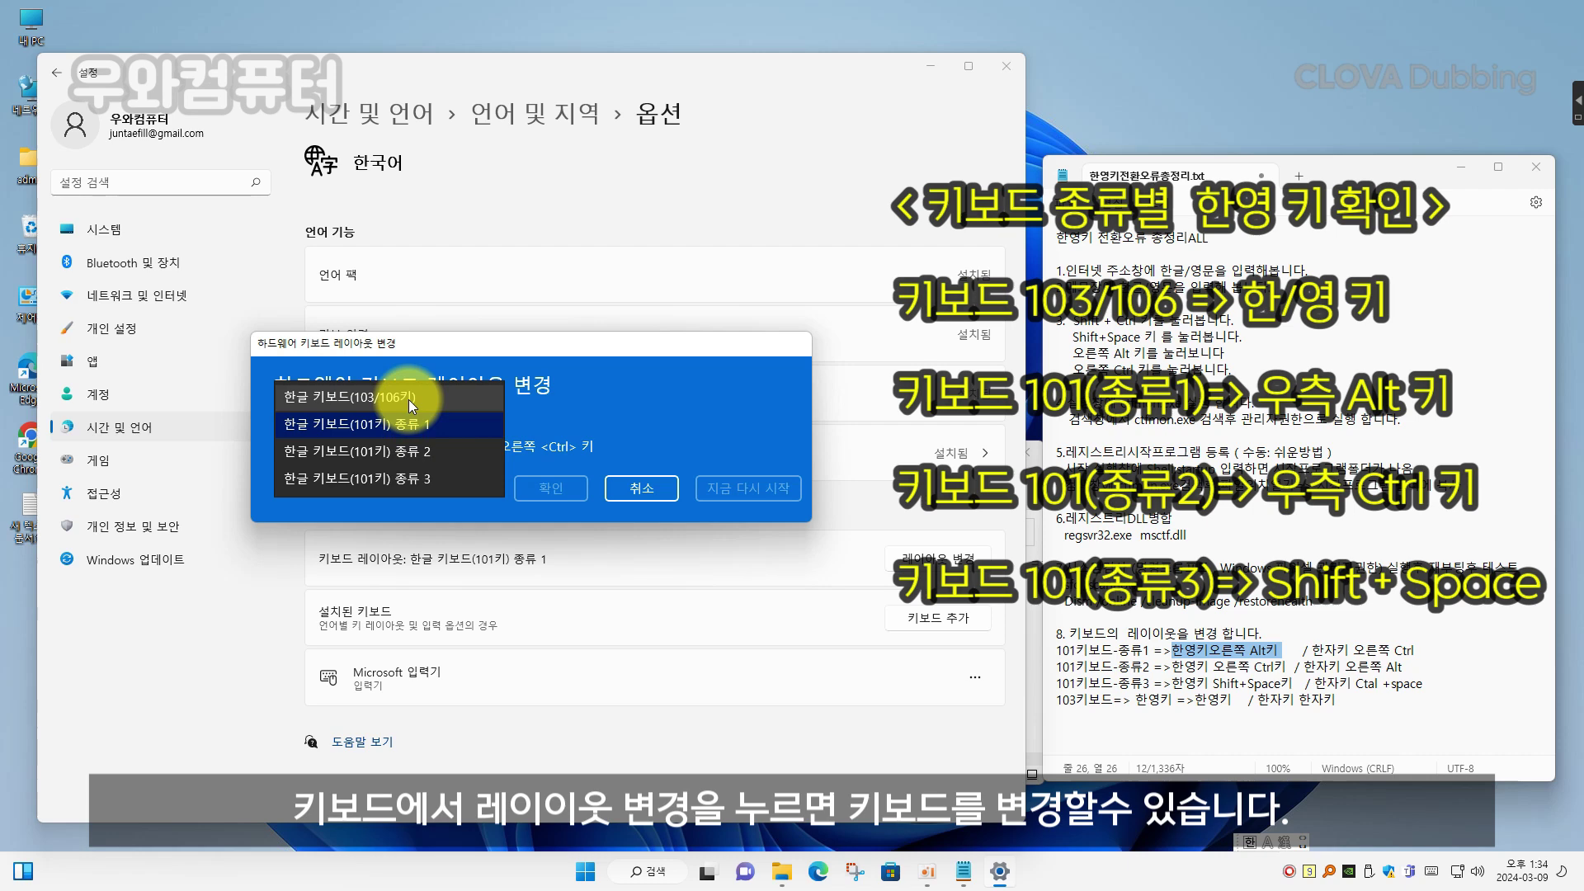
pyautogui.click(408, 399)
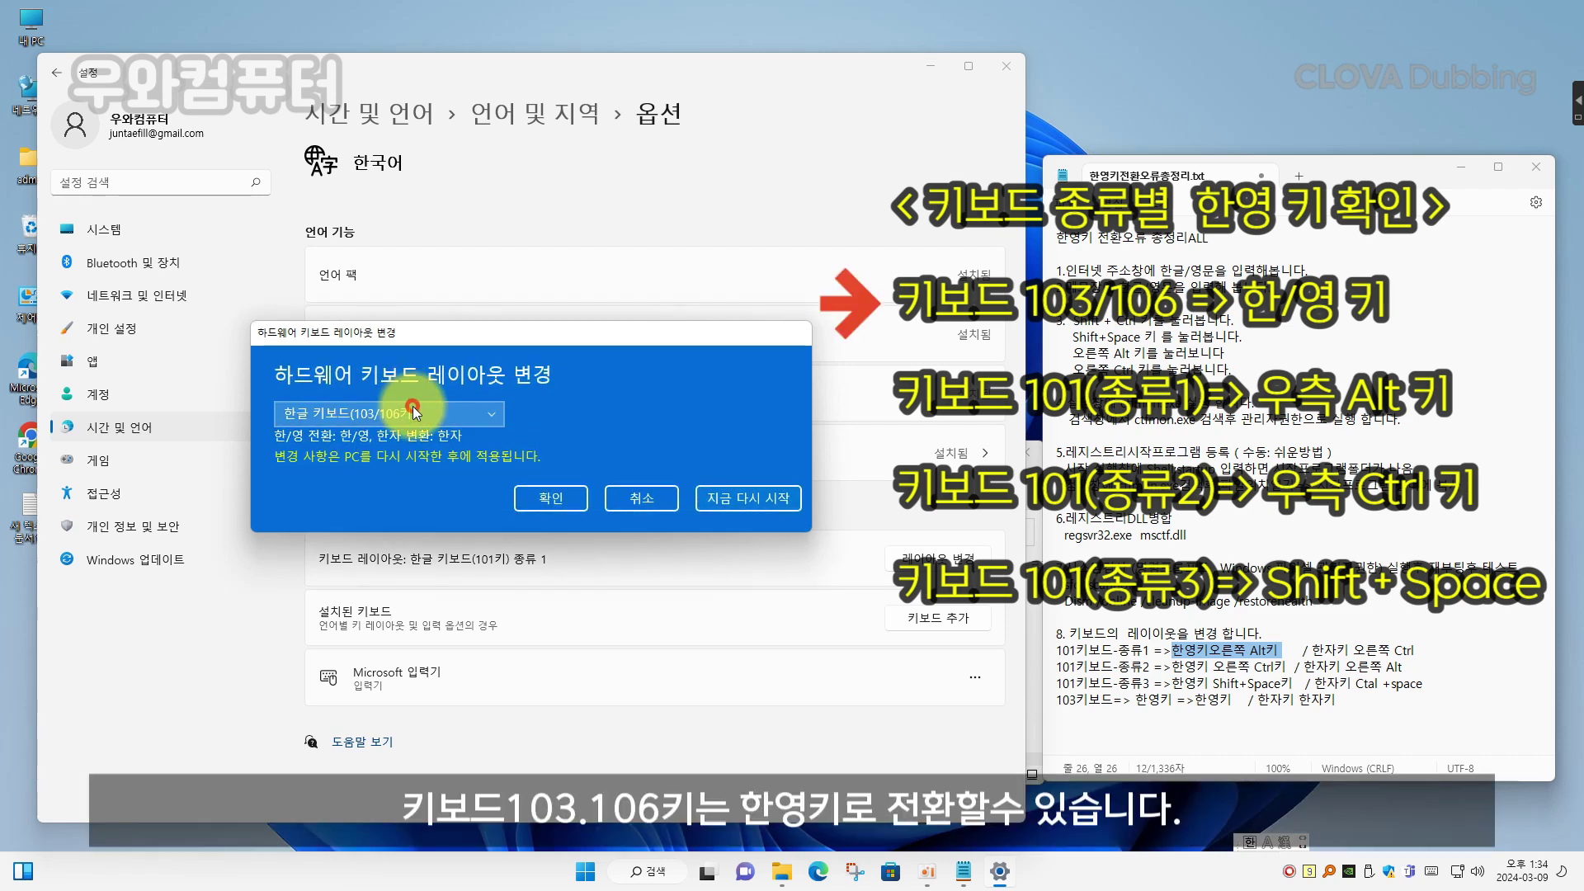
pyautogui.click(412, 410)
pyautogui.click(408, 472)
pyautogui.click(435, 415)
pyautogui.click(424, 442)
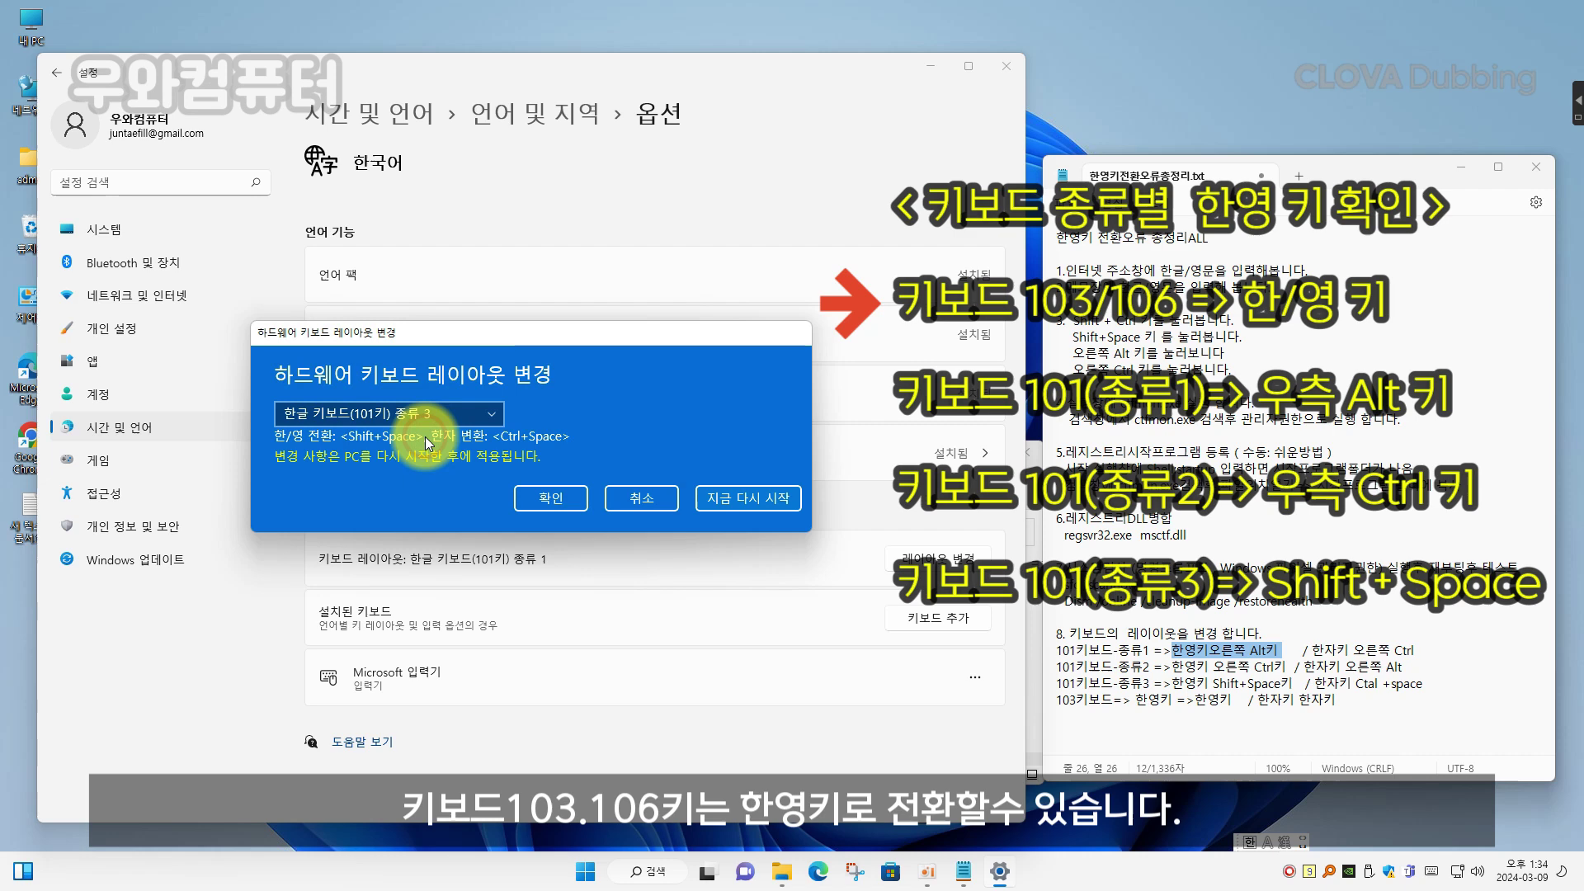
pyautogui.click(643, 497)
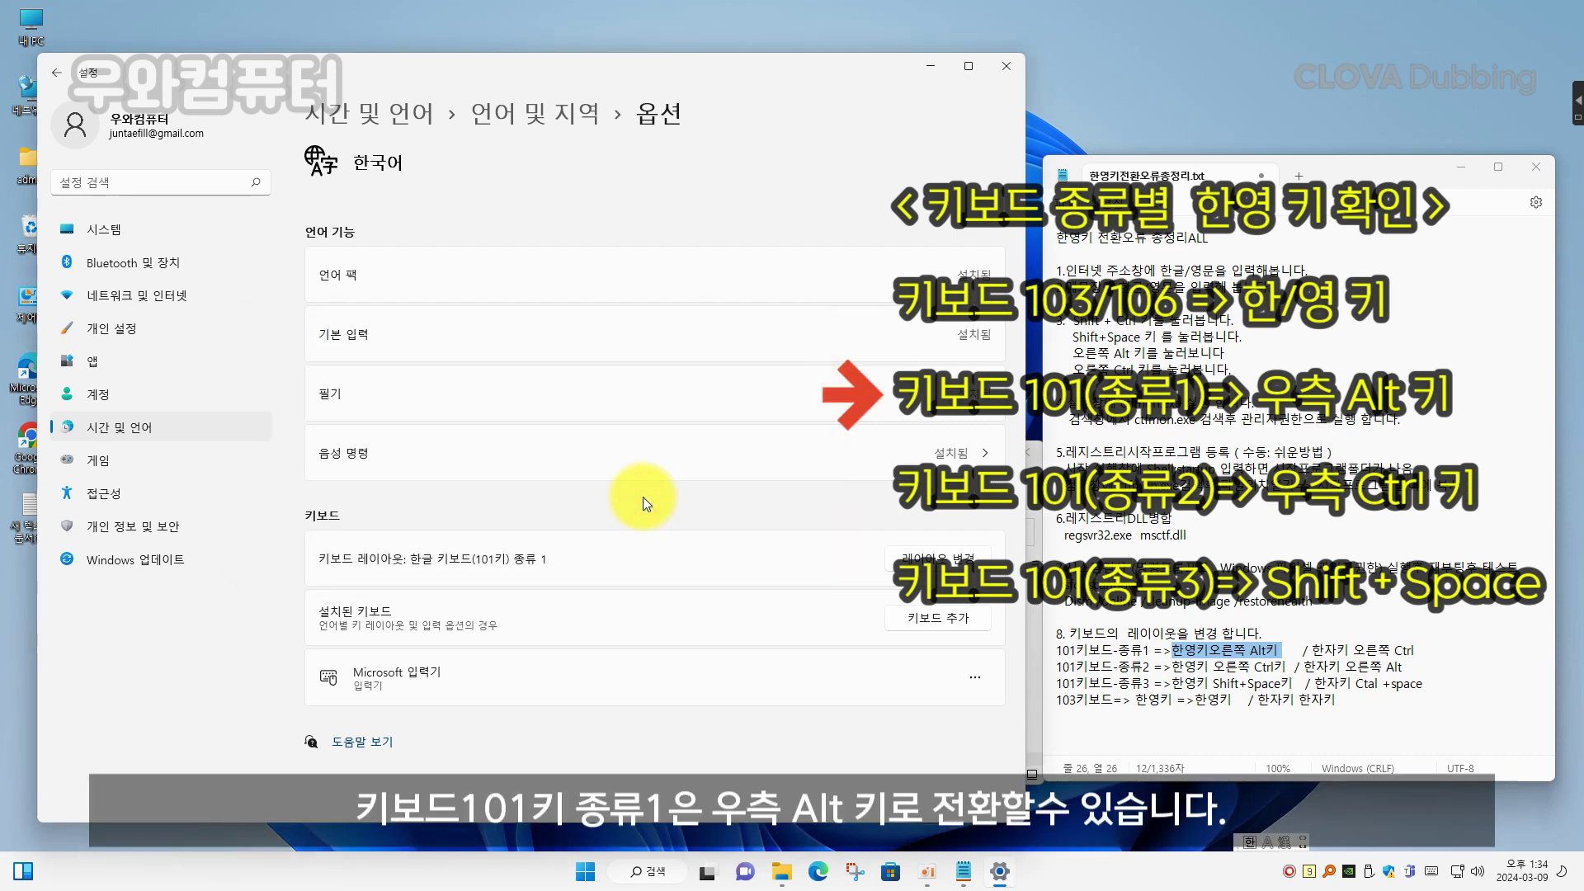
# Step: Review section 8 of the guide for the switching keys of the 101키보드 layouts 종류1 to 종류3
pyautogui.moveTo(1413, 651); pyautogui.dragTo(1052, 651)
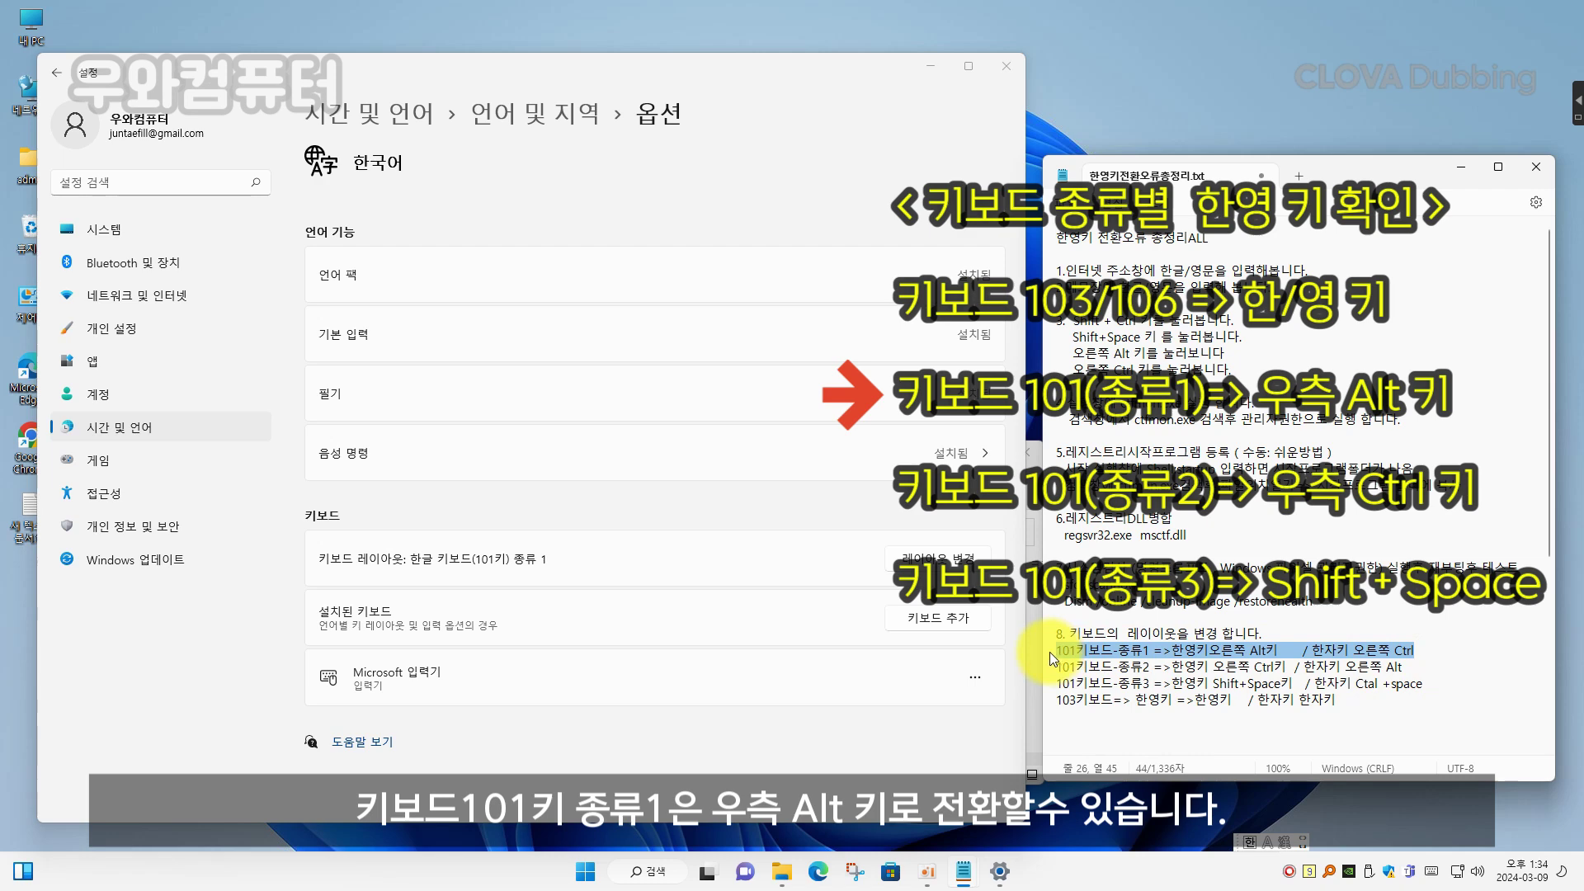
pyautogui.moveTo(1456, 683); pyautogui.dragTo(1035, 669)
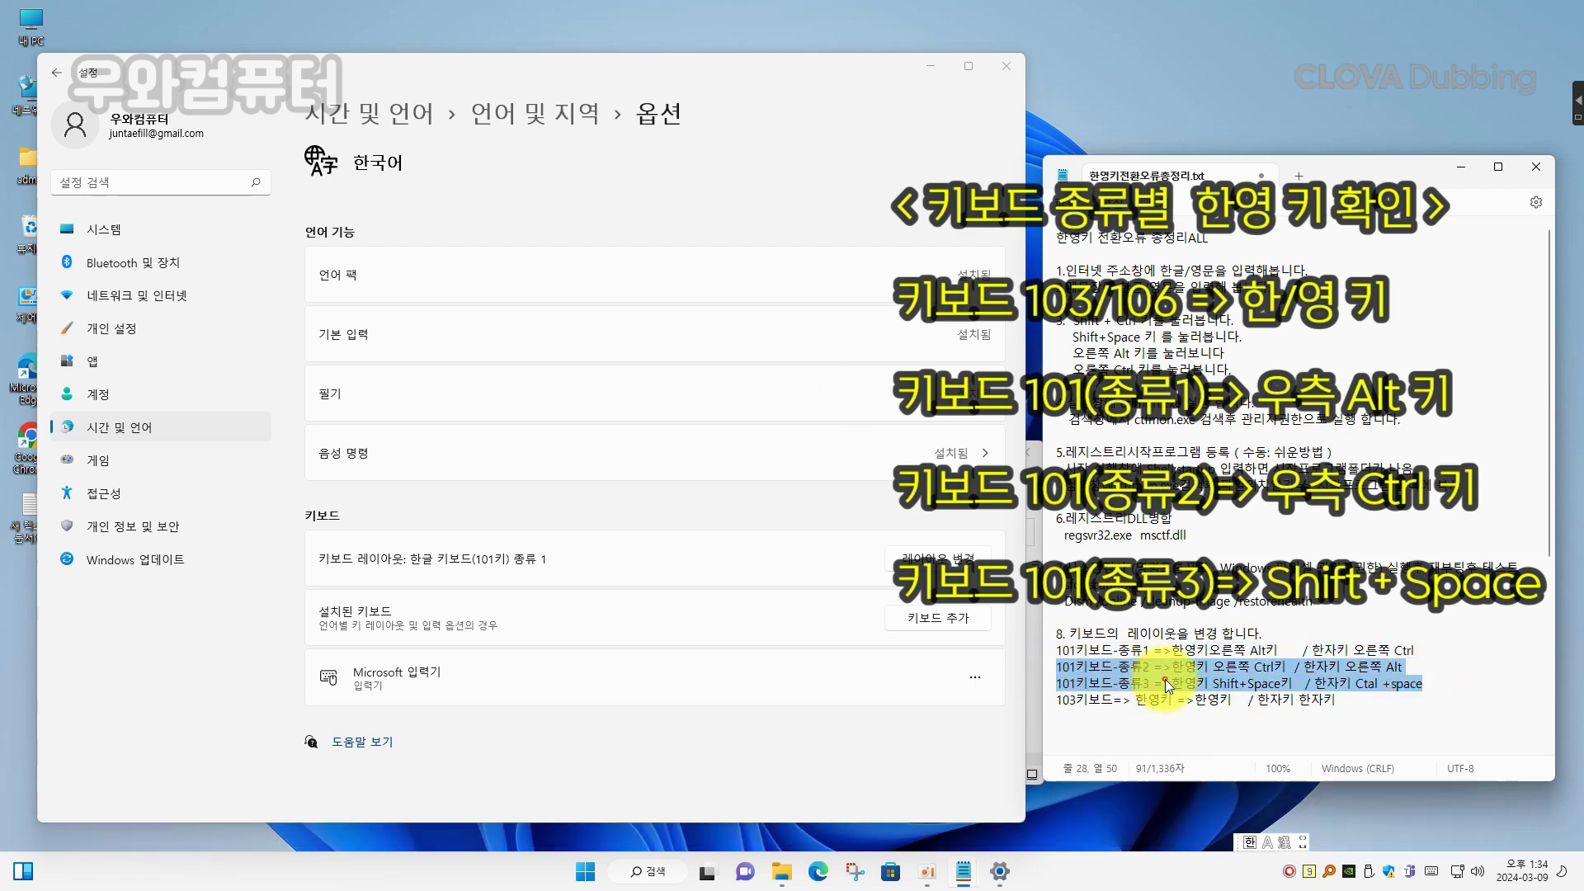
pyautogui.moveTo(1164, 651); pyautogui.dragTo(1286, 667)
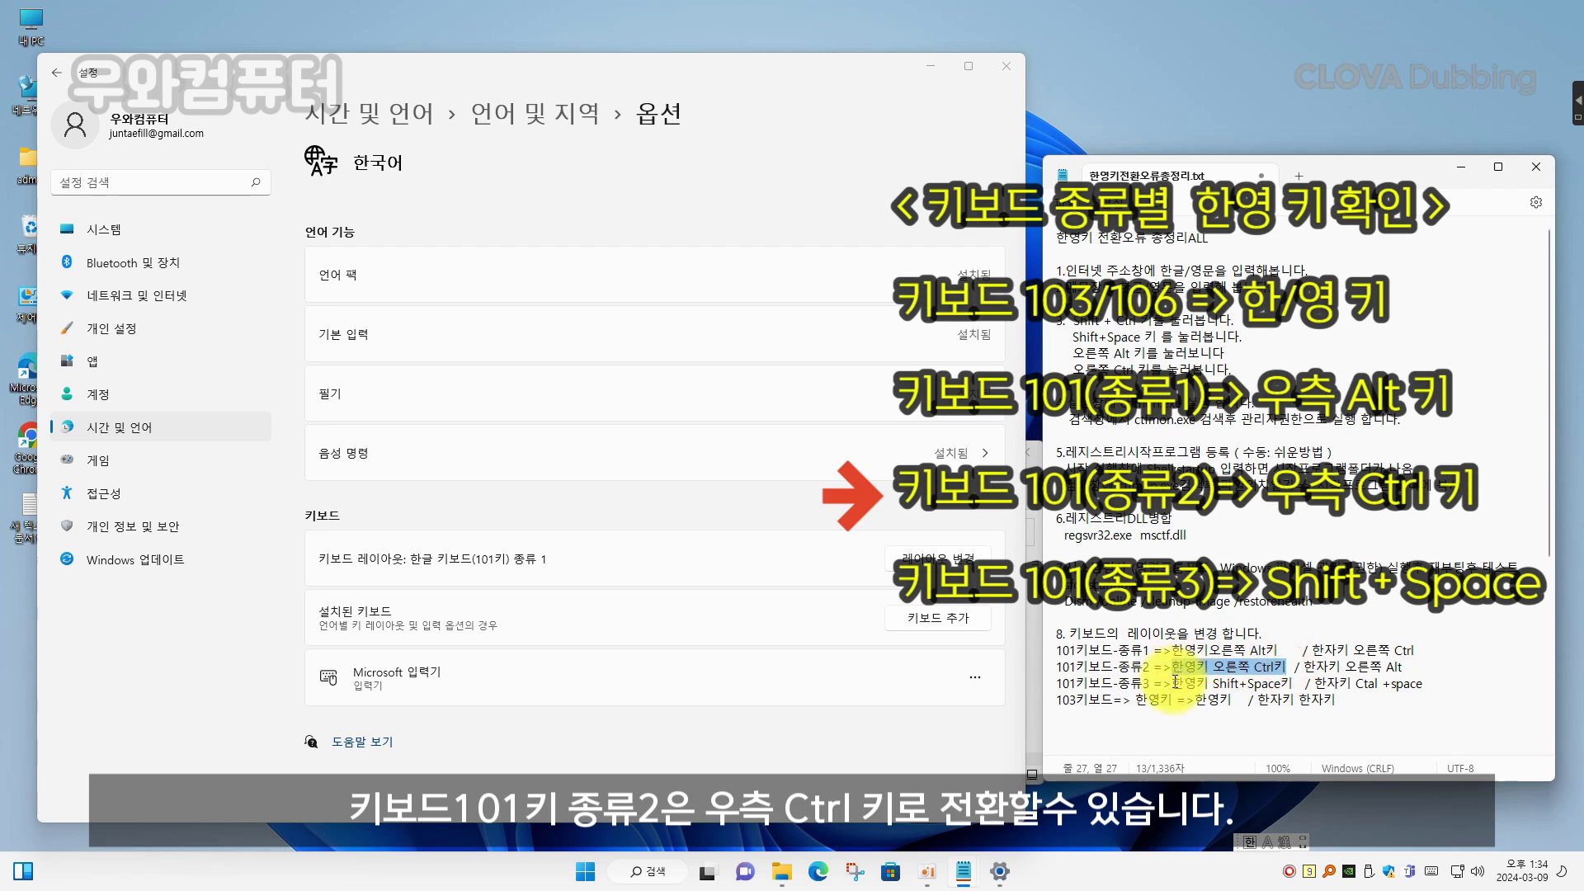
pyautogui.click(1284, 716)
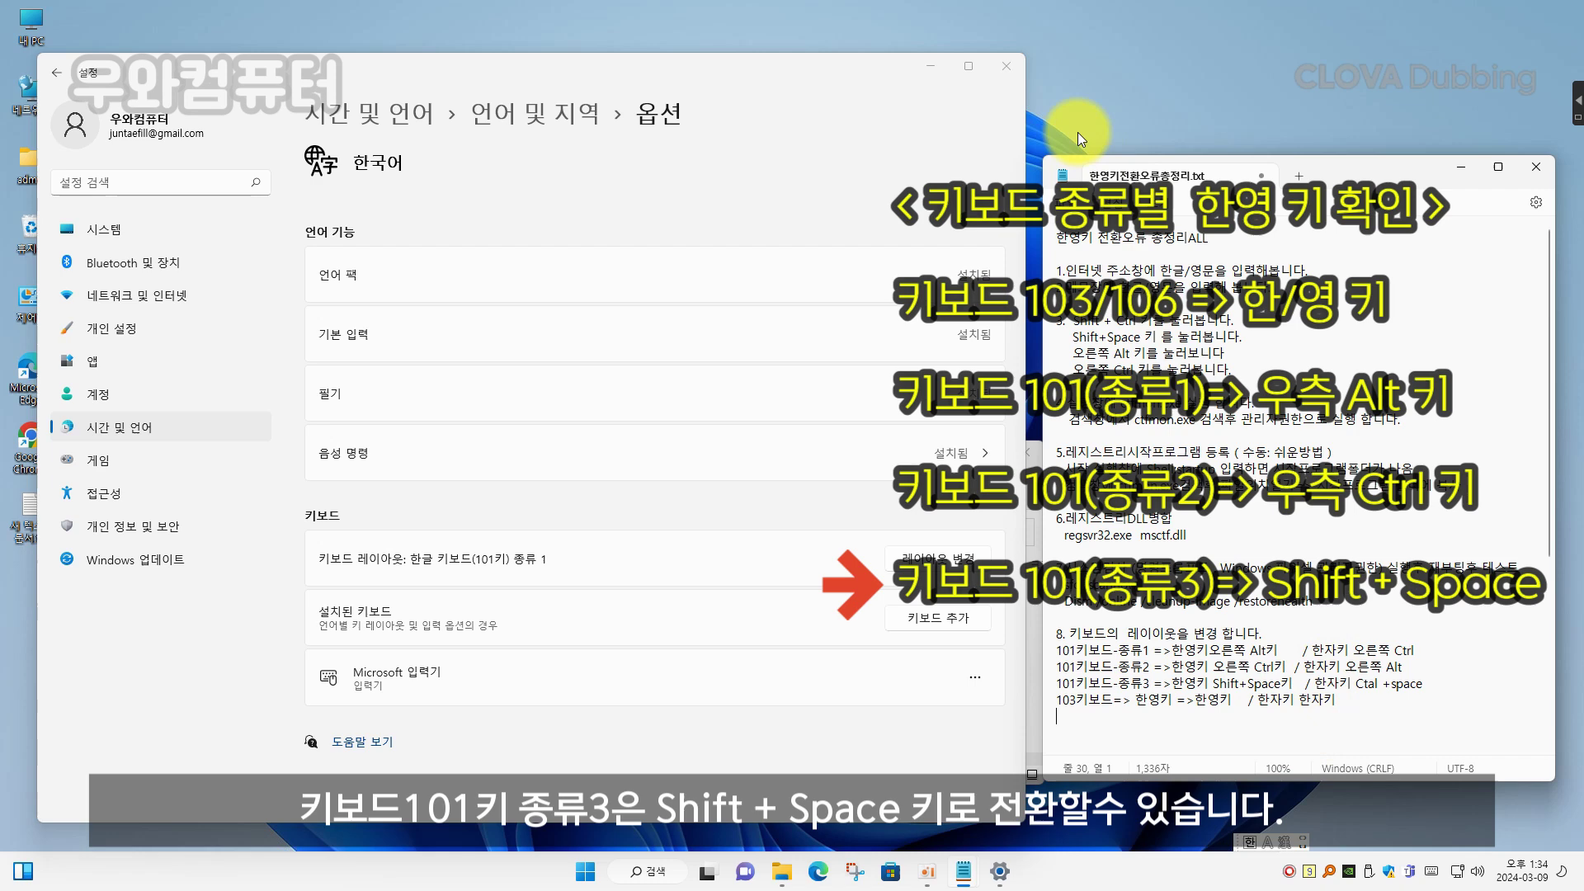
# Step: Close the settings and merge 103키보드.reg from the 2.키보드_레이아웃종류 folder into the registry
pyautogui.click(1007, 75)
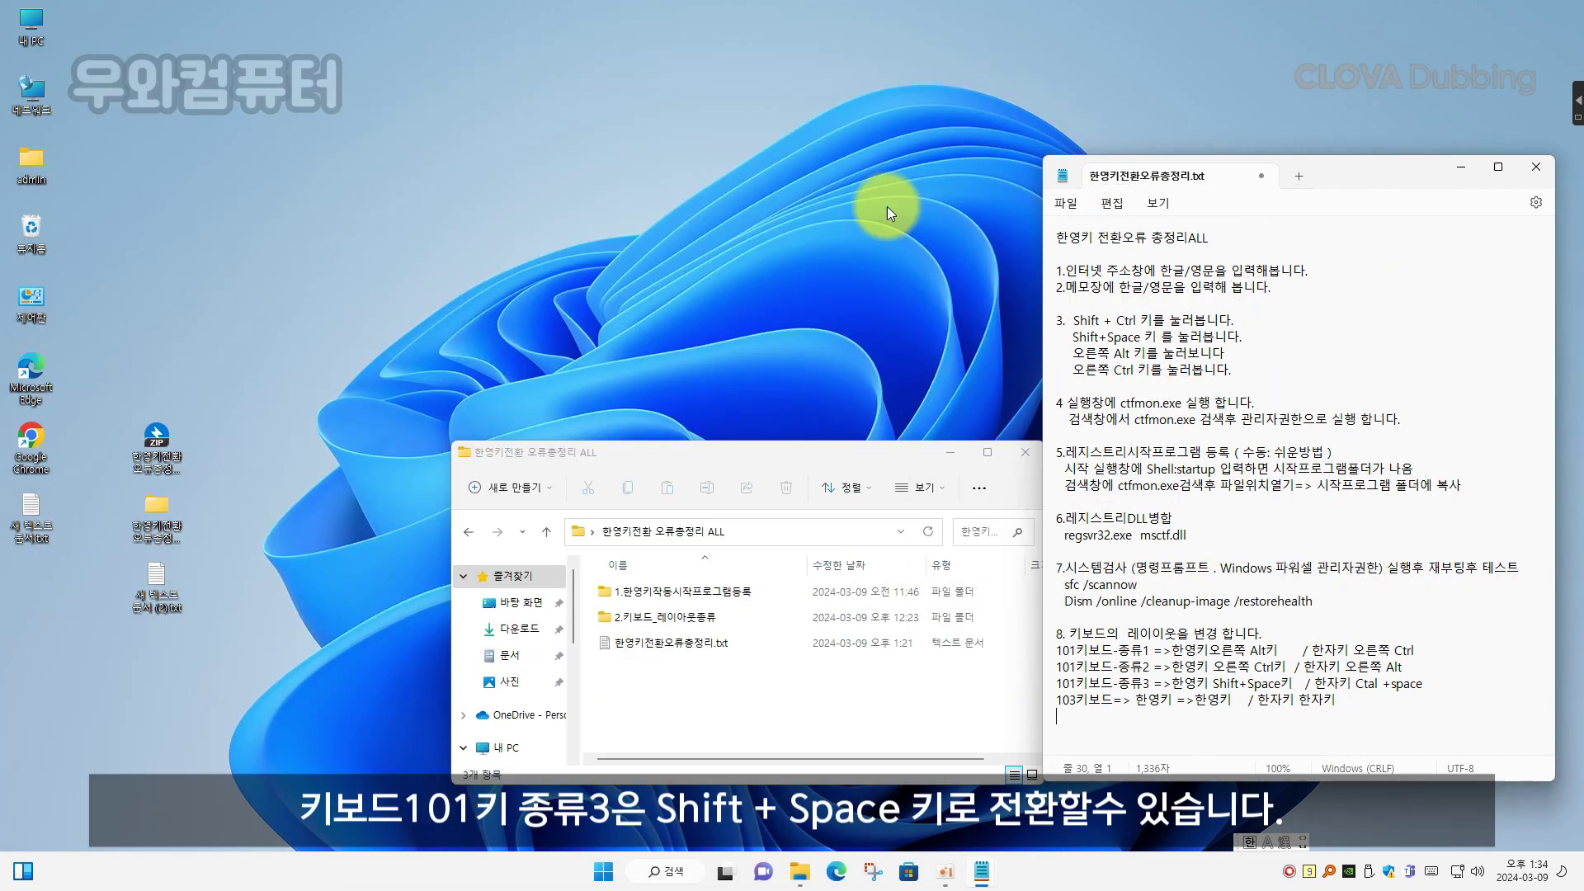
pyautogui.doubleClick(657, 617)
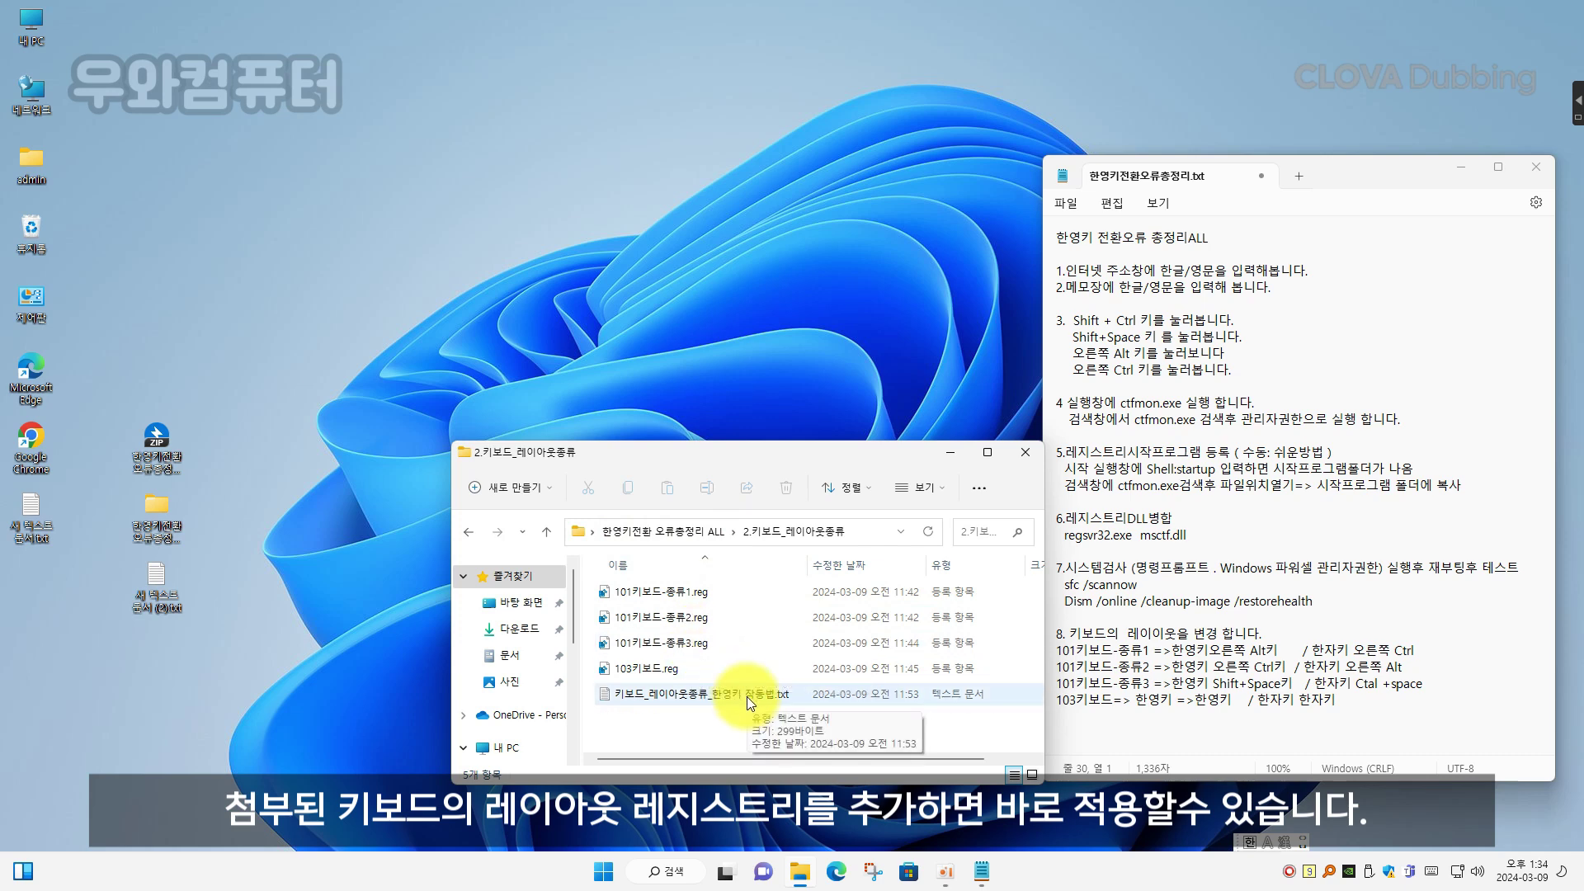
pyautogui.doubleClick(662, 672)
pyautogui.click(911, 467)
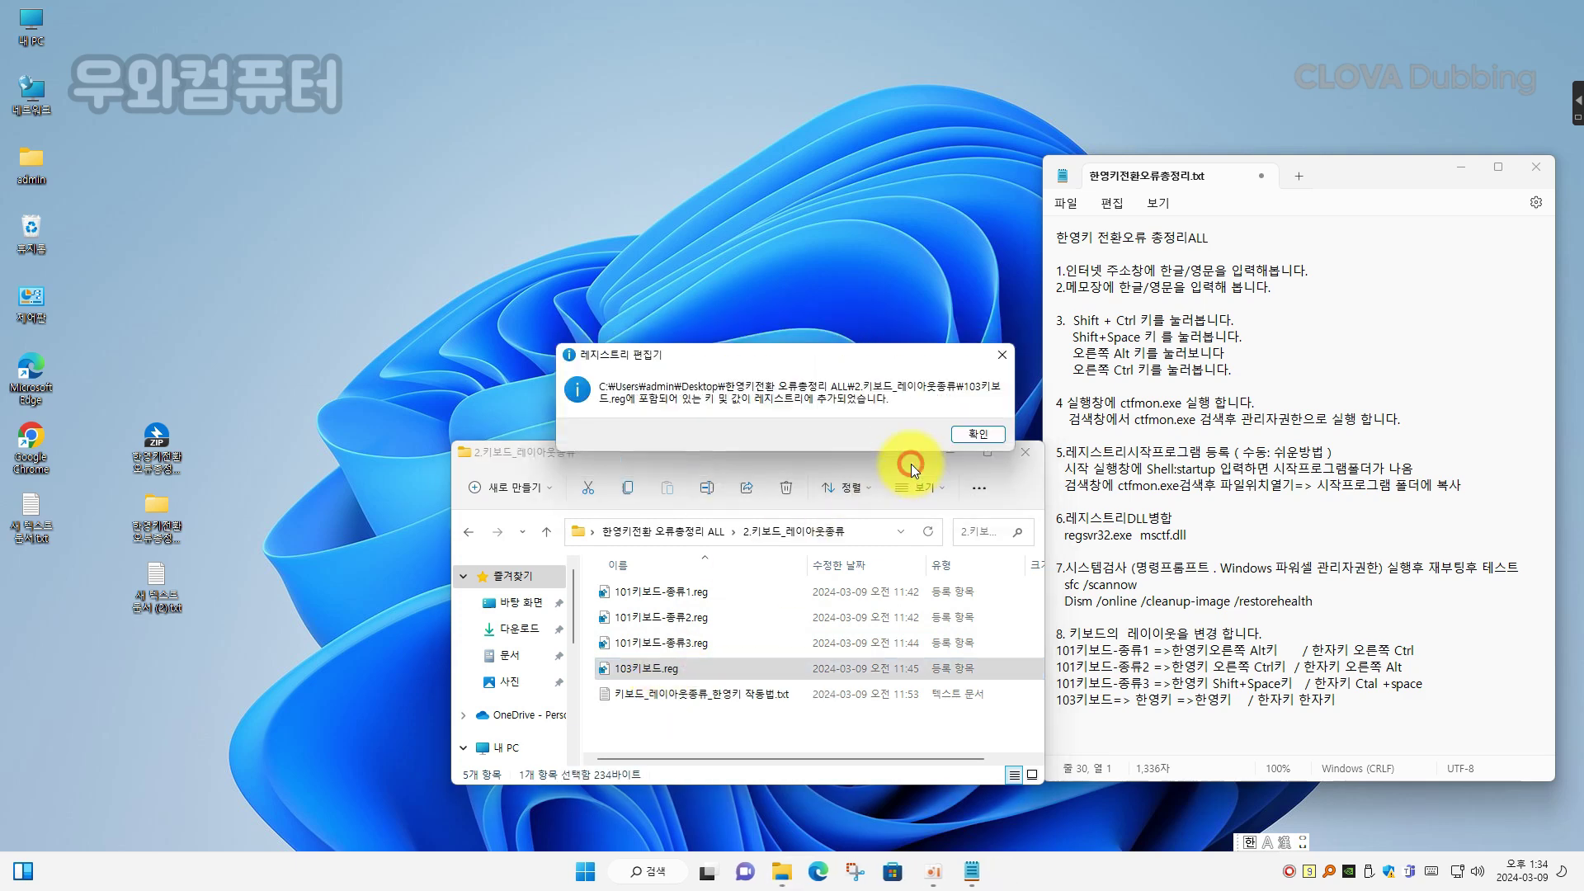
pyautogui.click(961, 449)
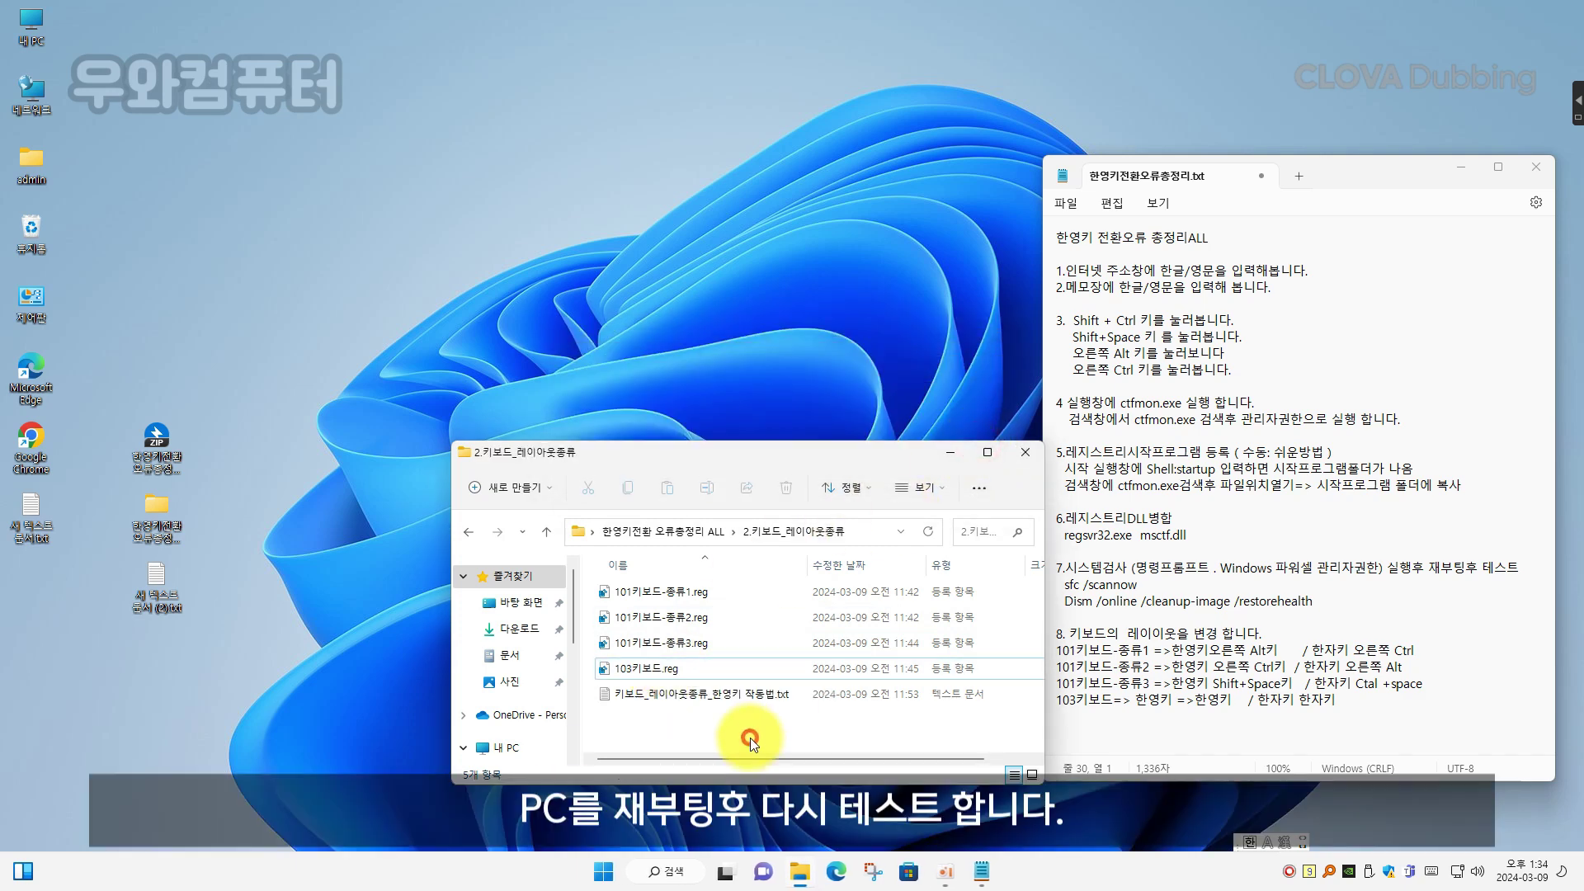
# Step: Close the folder window and restart the PC
pyautogui.click(1026, 452)
pyautogui.click(868, 587)
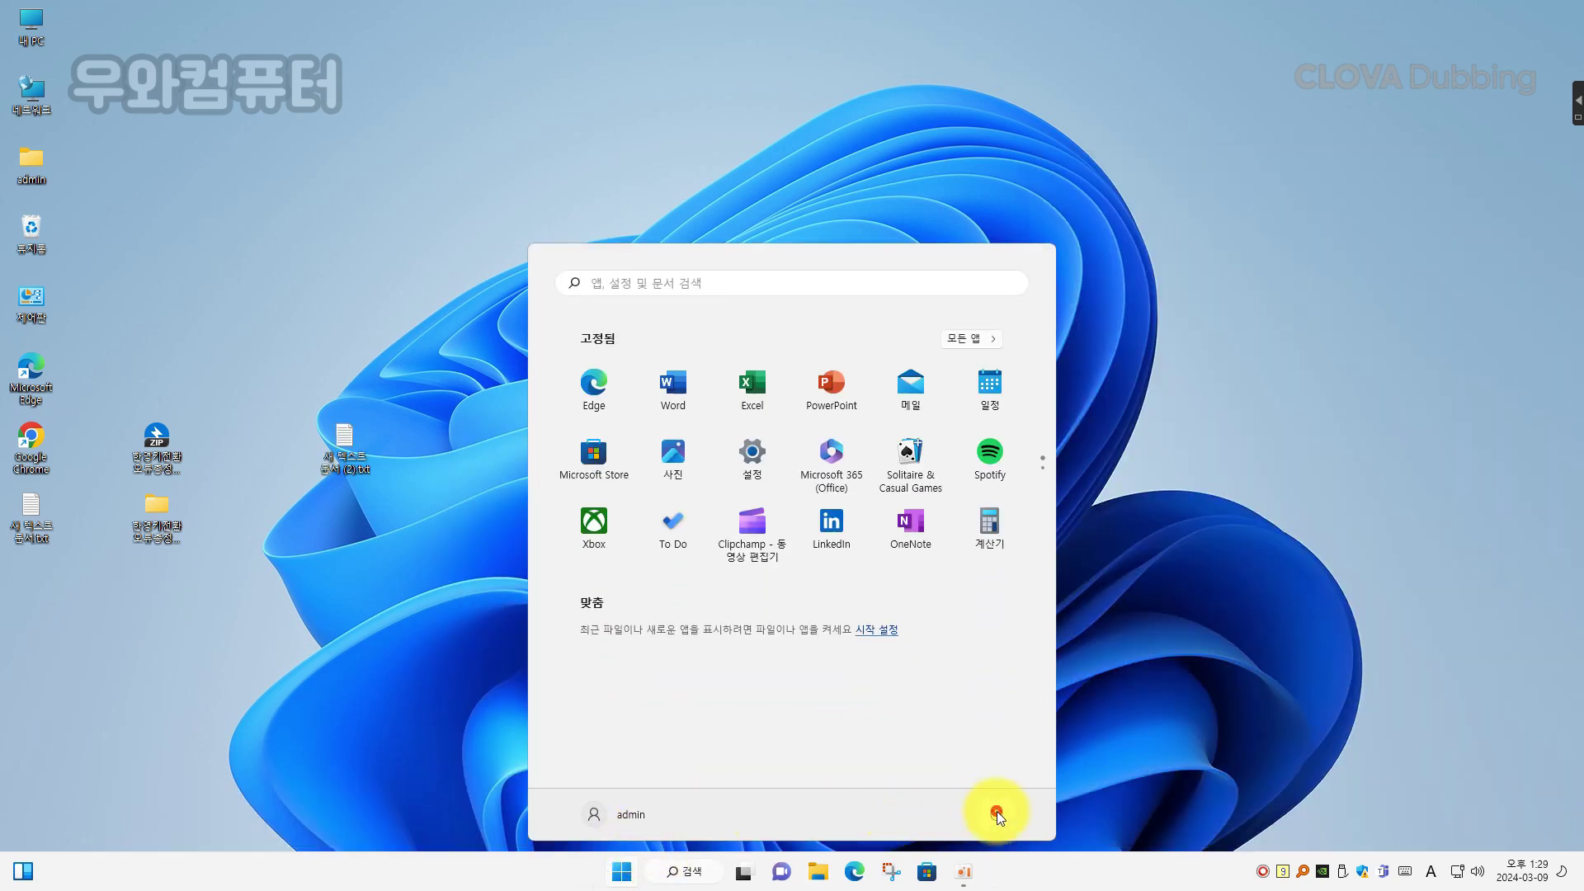
pyautogui.click(996, 813)
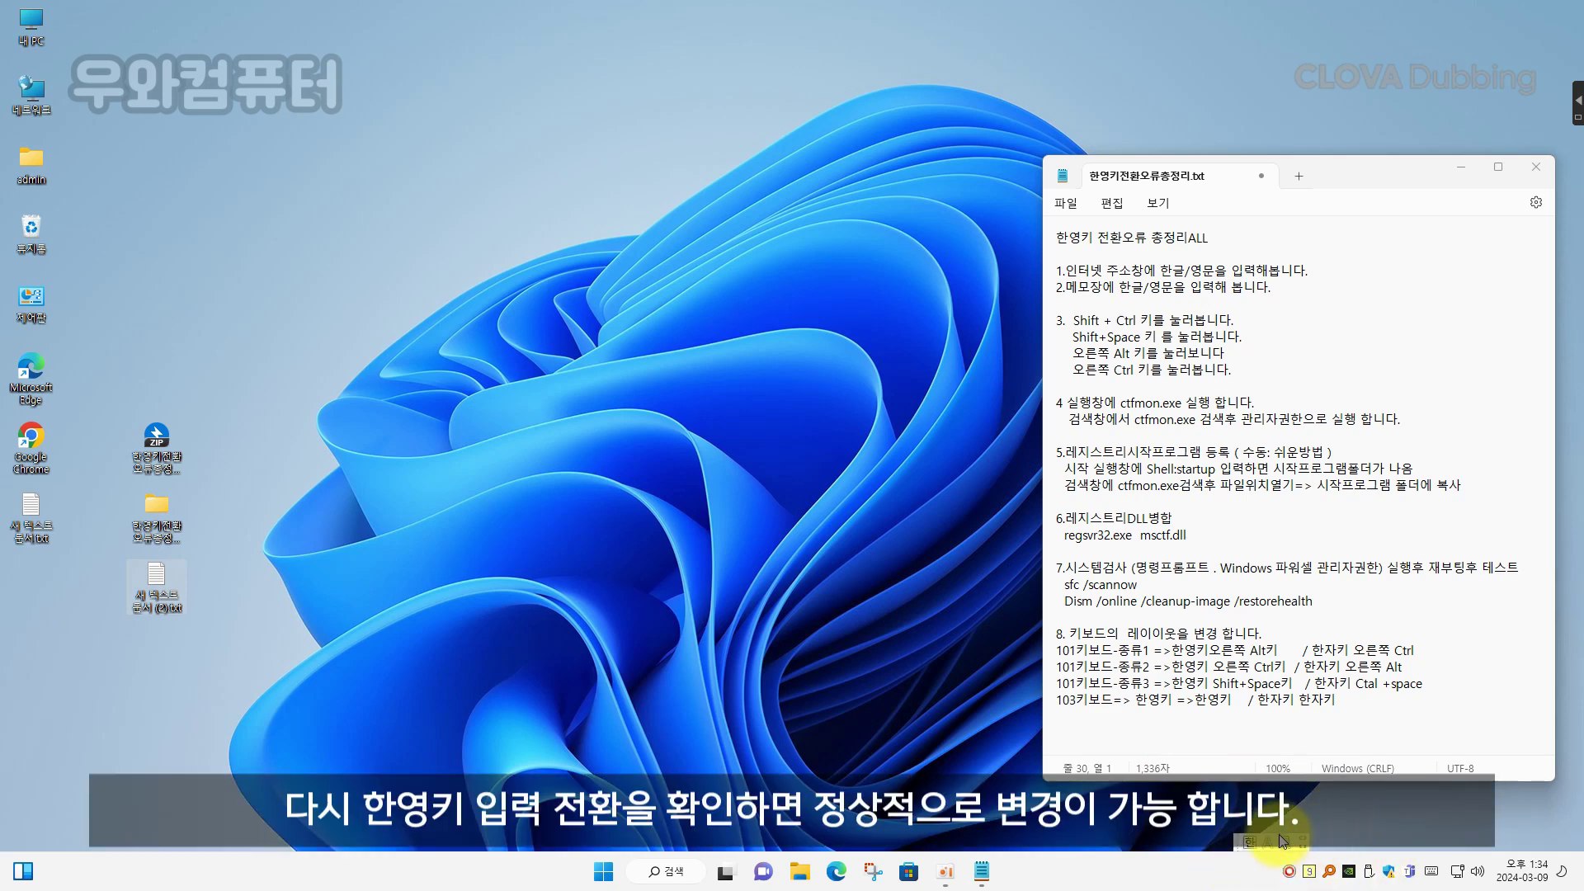
# Step: Search Windows for "언어", check the keyboard layout in the 한국어 language options, and close the settings
pyautogui.click(795, 638)
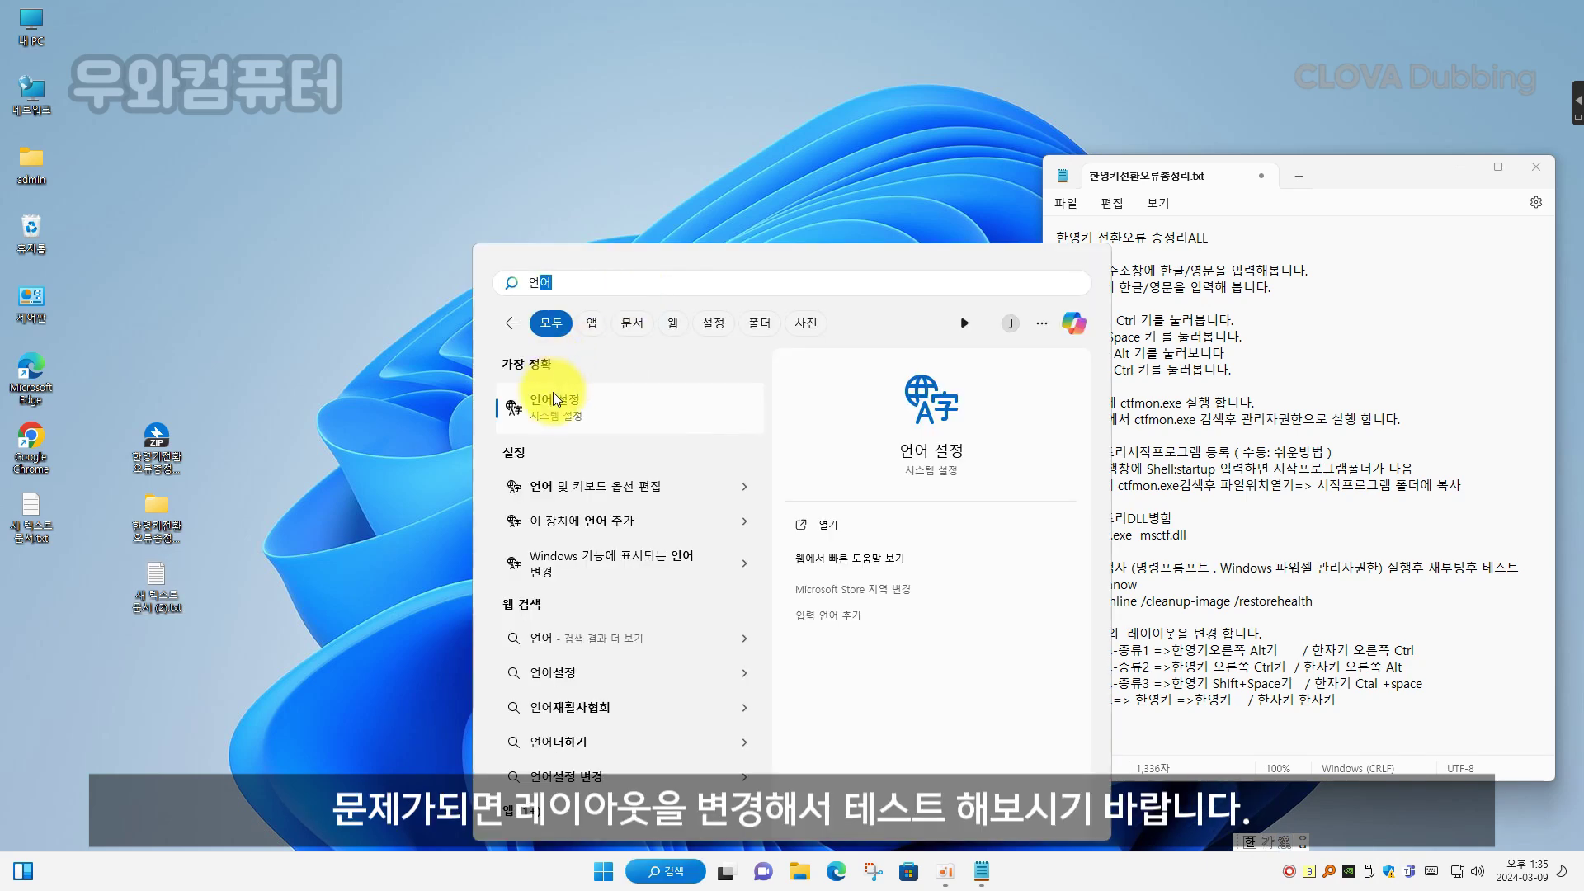
pyautogui.click(553, 393)
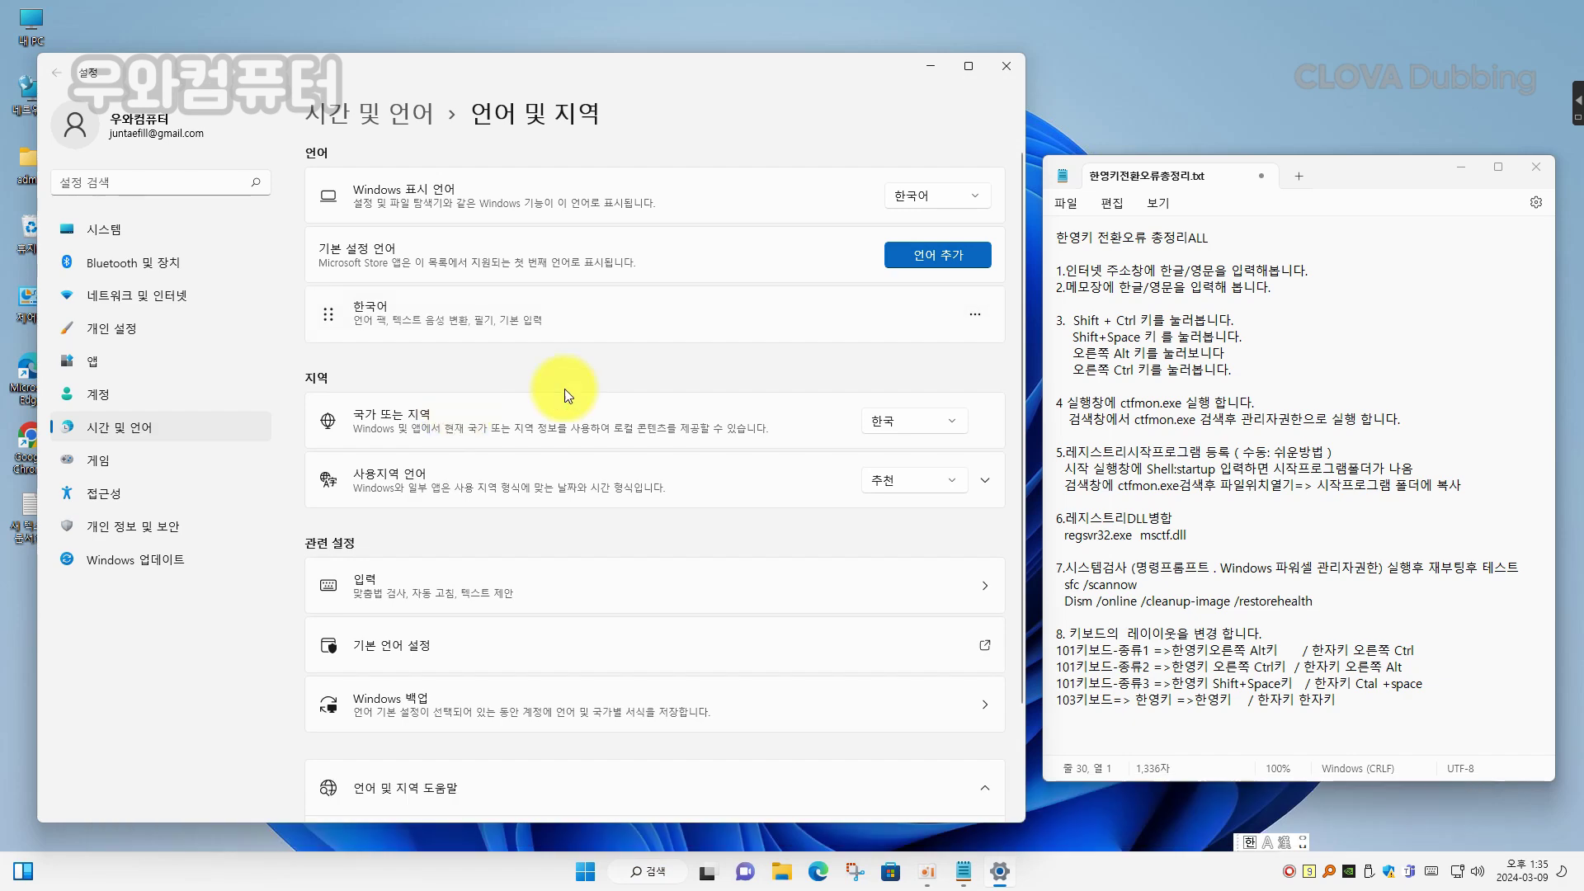
pyautogui.click(975, 313)
pyautogui.click(963, 354)
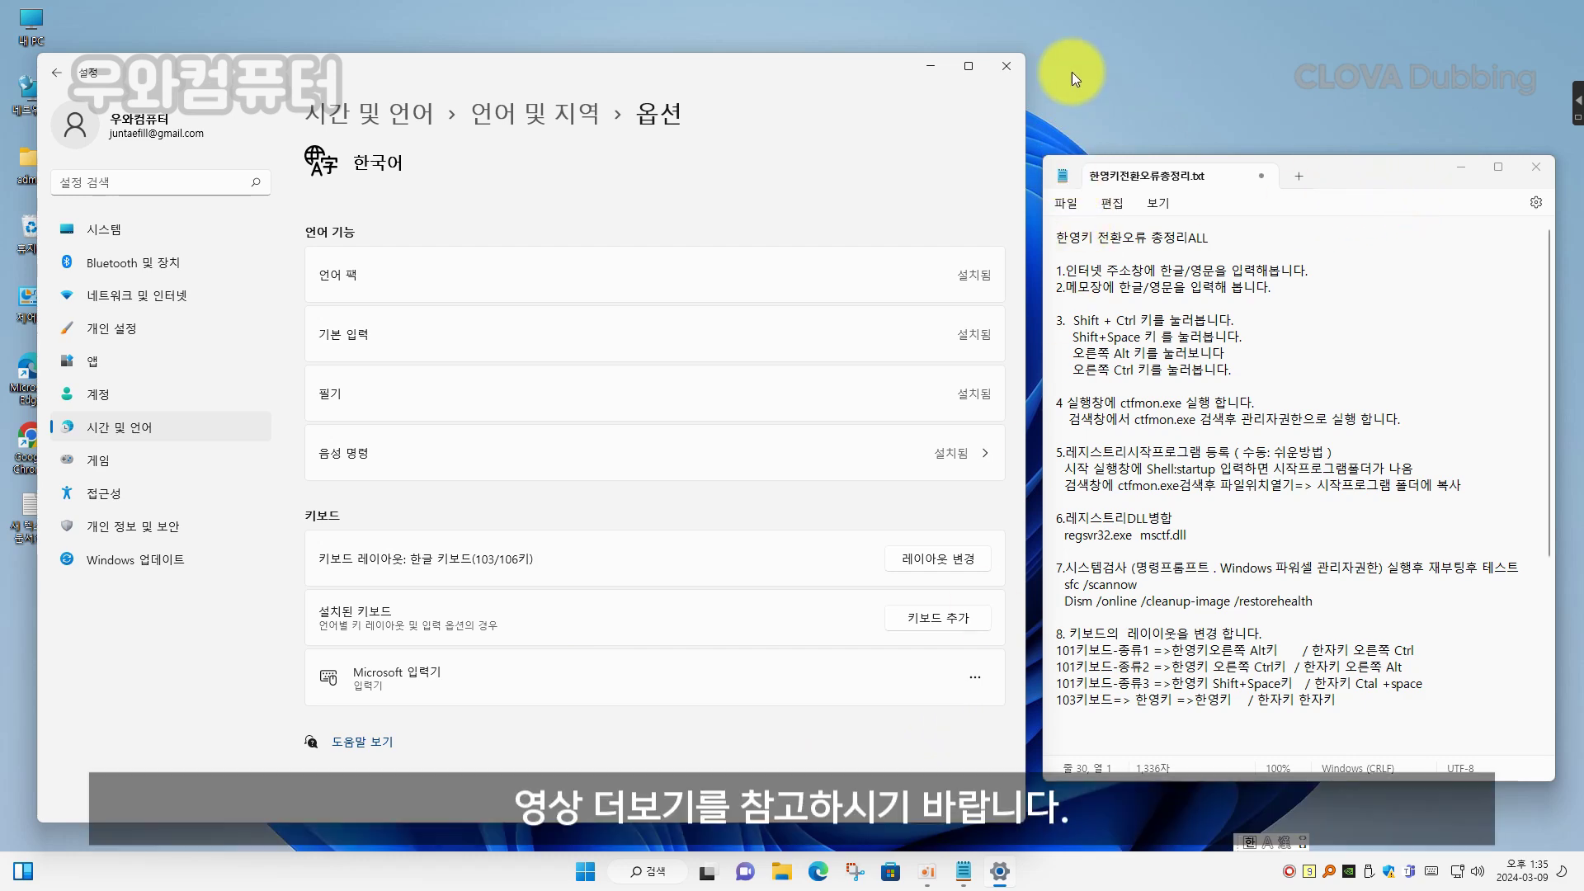
pyautogui.click(1017, 66)
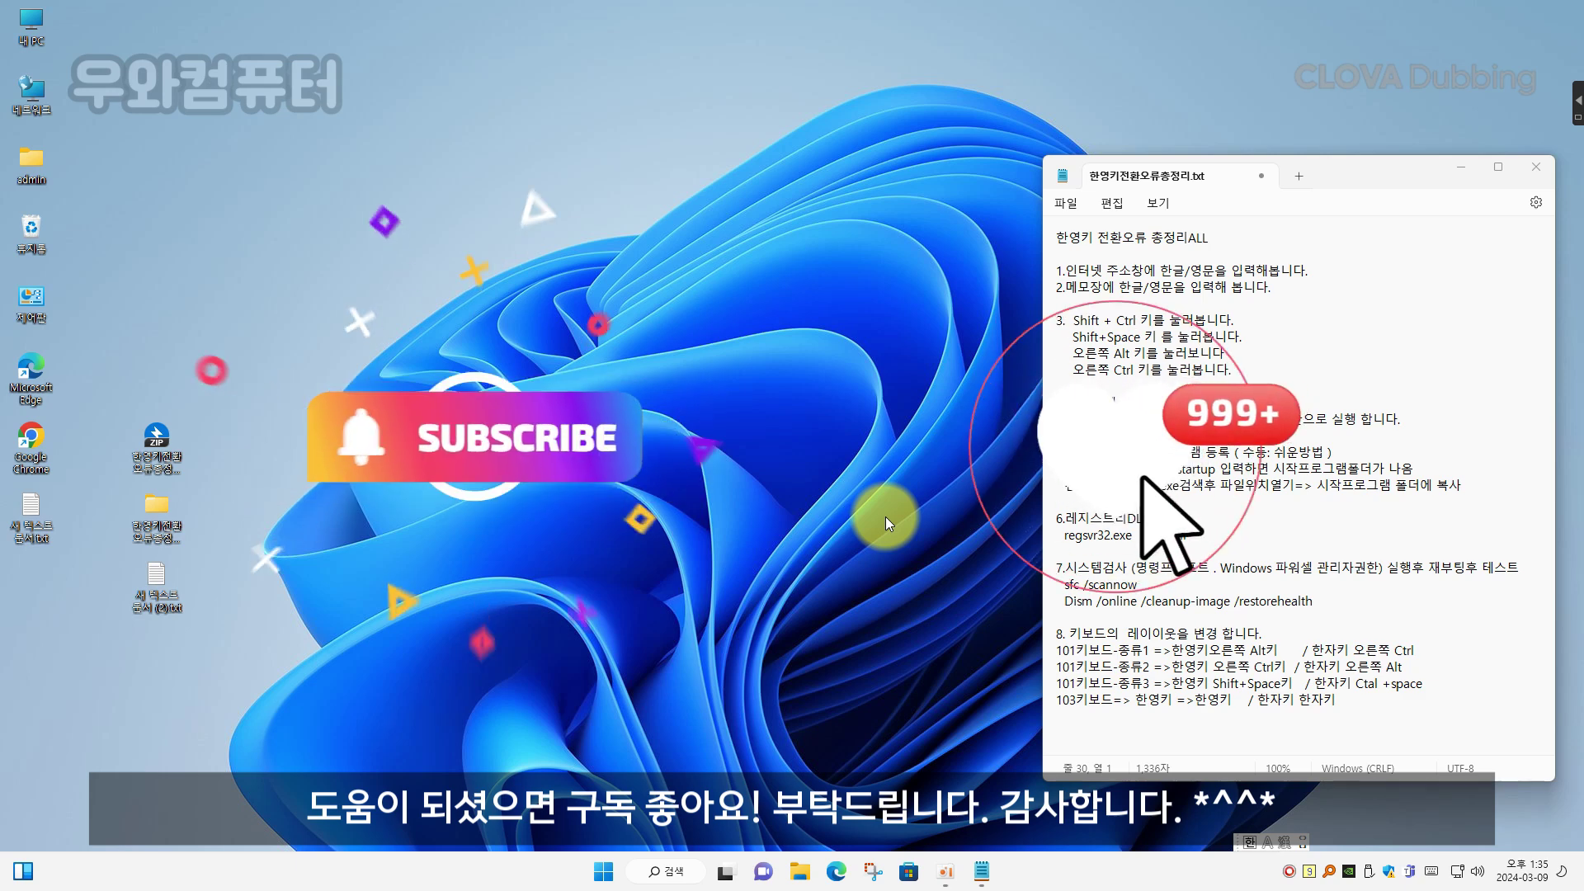
# Step: Close the file browser window and the guide text file 한영키전환오류총정리.txt without saving changes
pyautogui.click(799, 872)
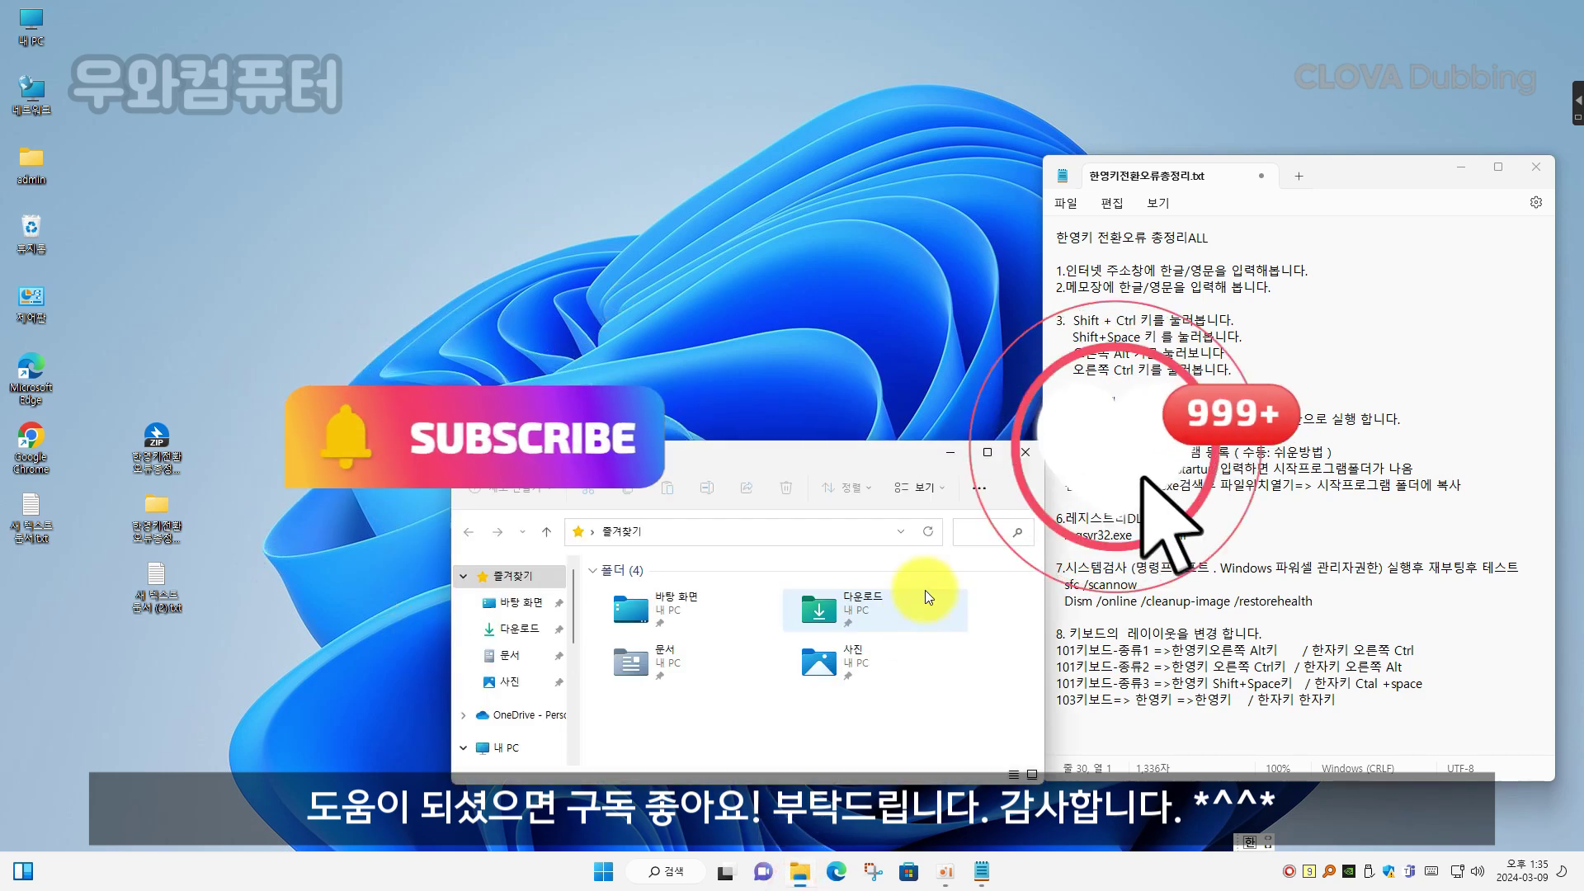
pyautogui.click(1026, 452)
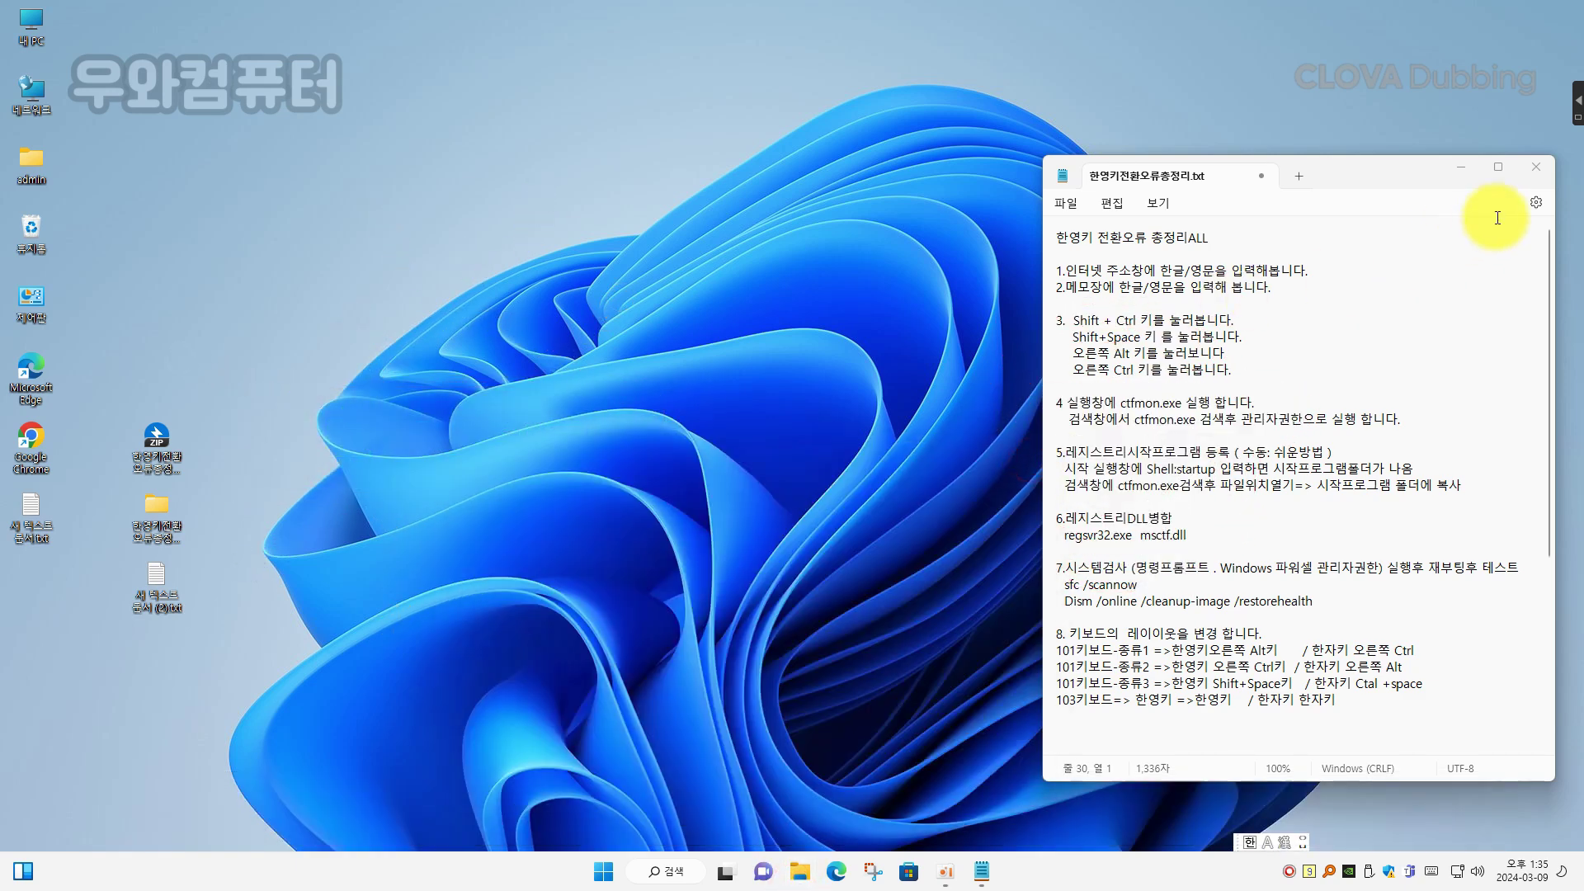
pyautogui.click(1537, 171)
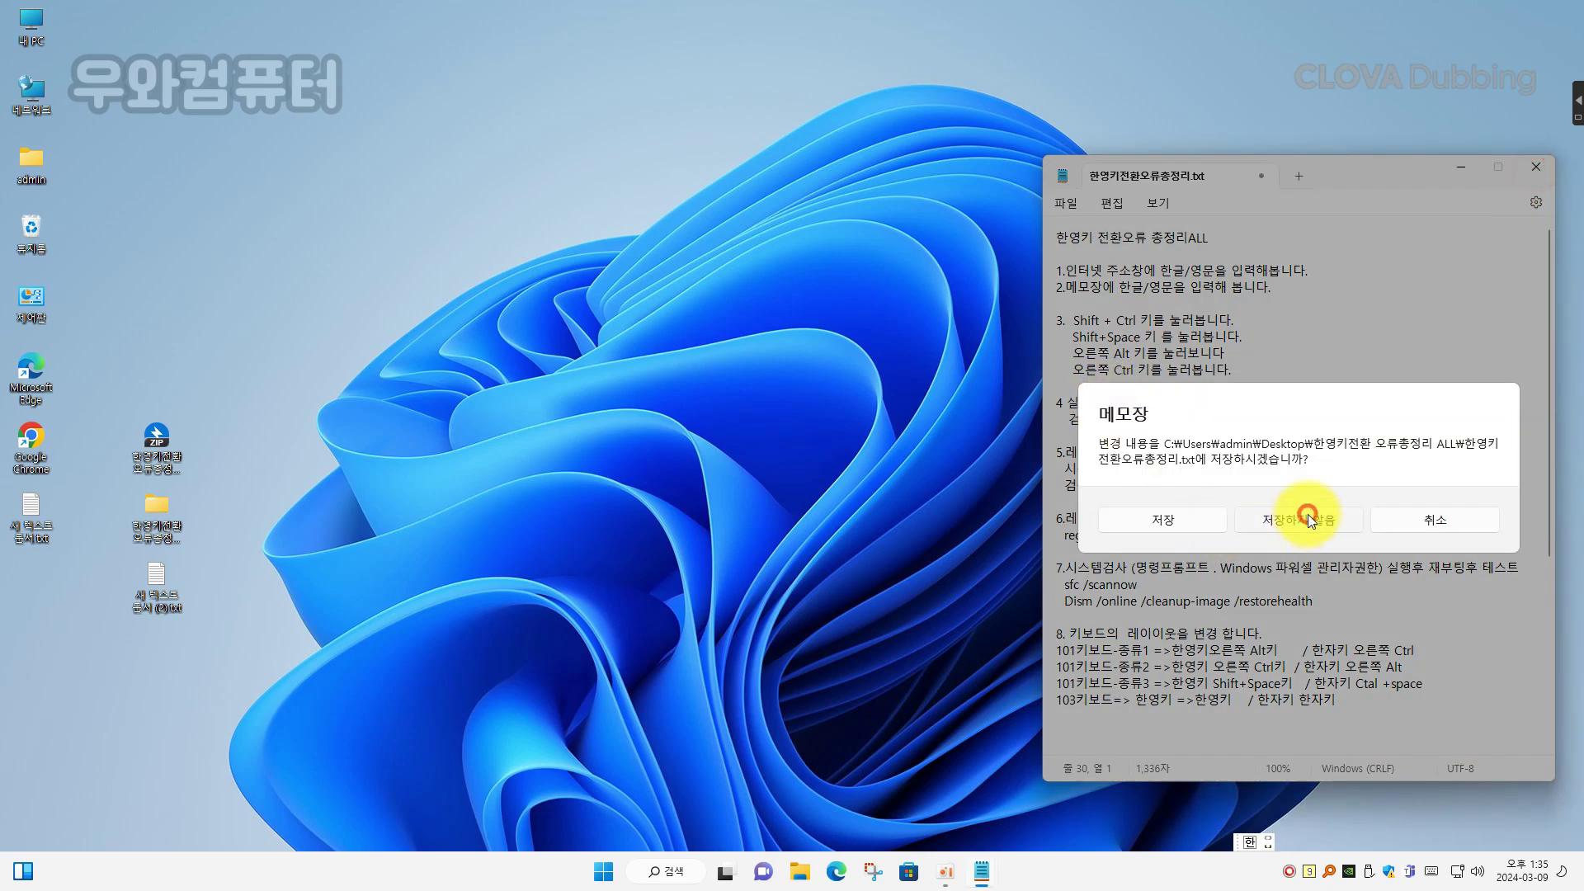
pyautogui.click(1312, 522)
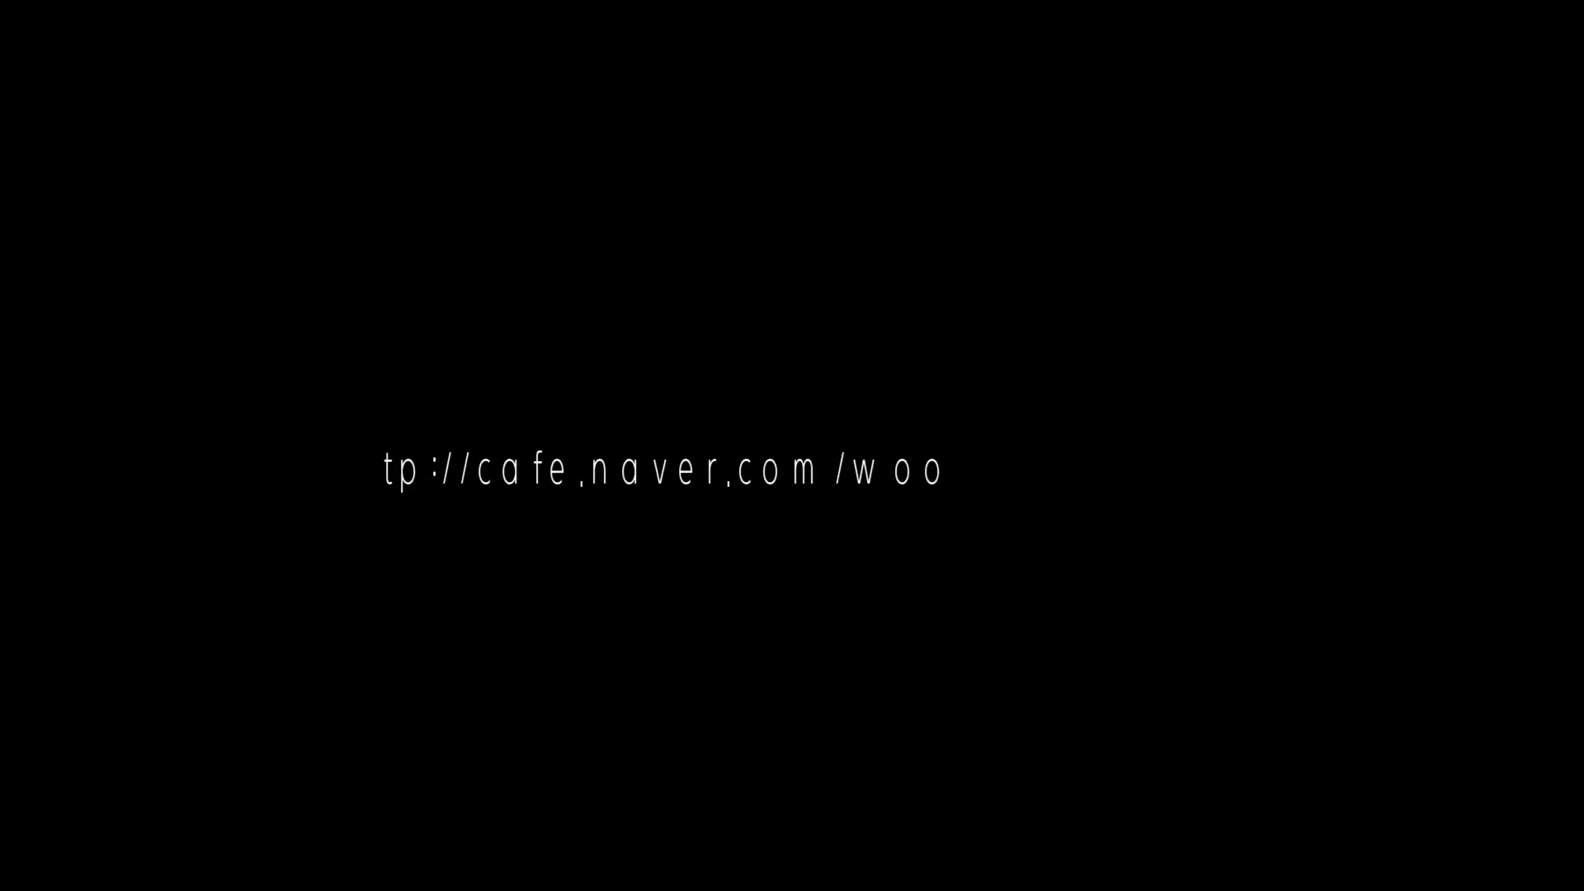